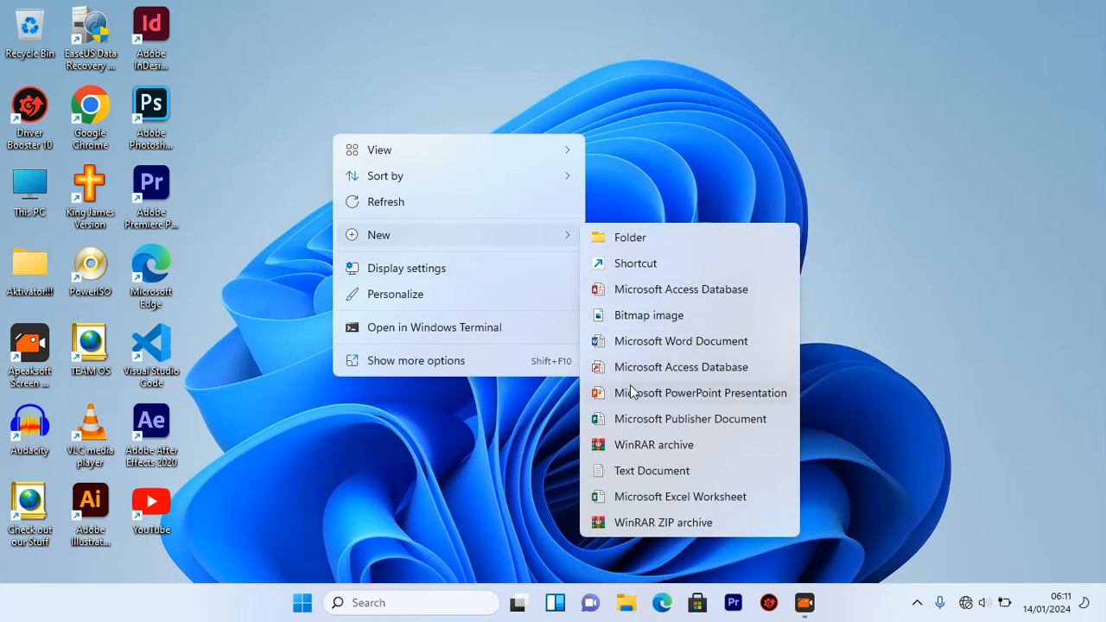
Create a new Microsoft PowerPoint Presentation file on the desktop with its default name and open it.
left_click(684, 393)
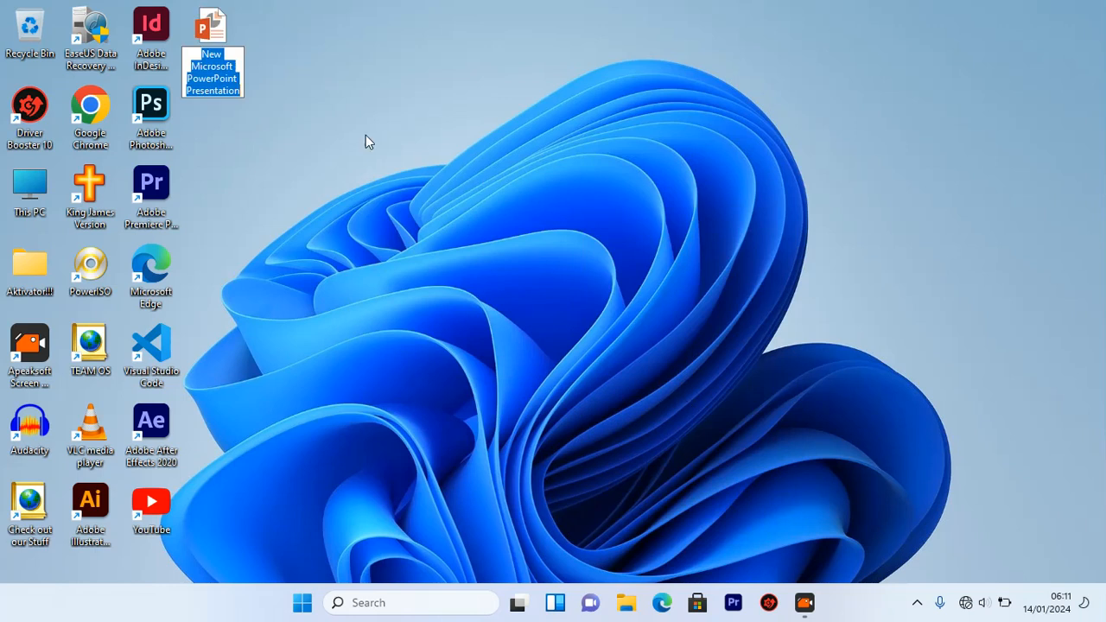
left_click(303, 82)
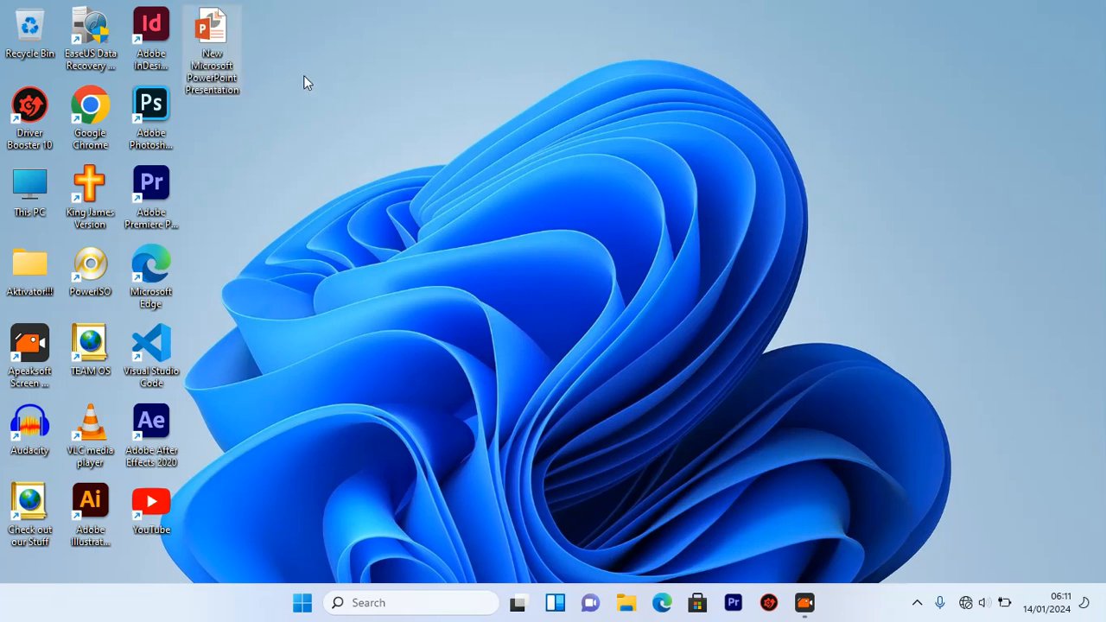
right_click(222, 35)
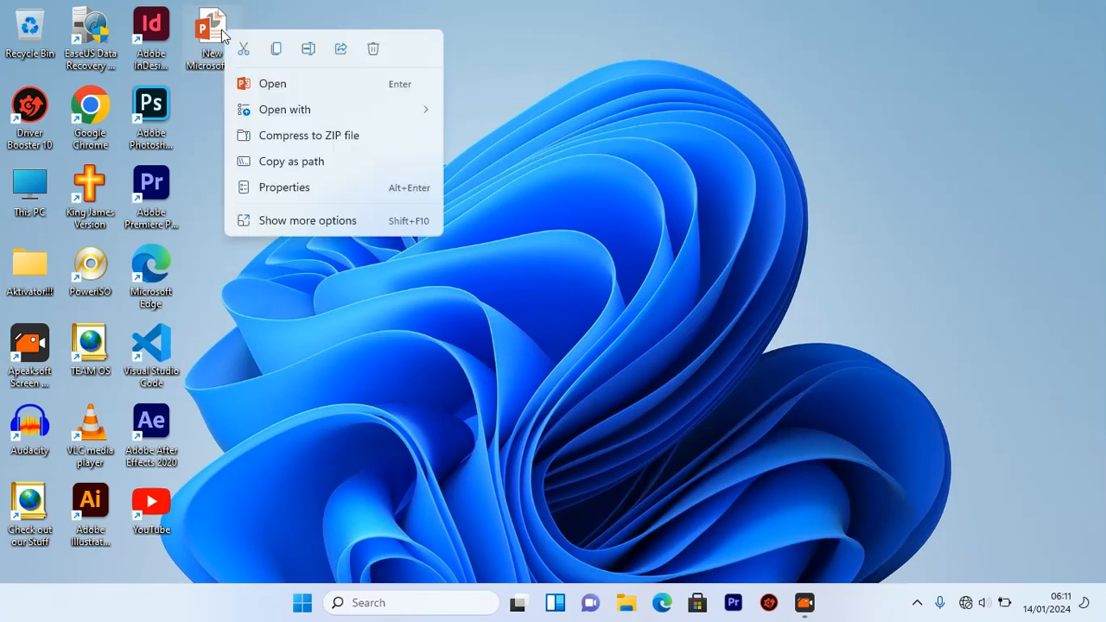
left_click(271, 84)
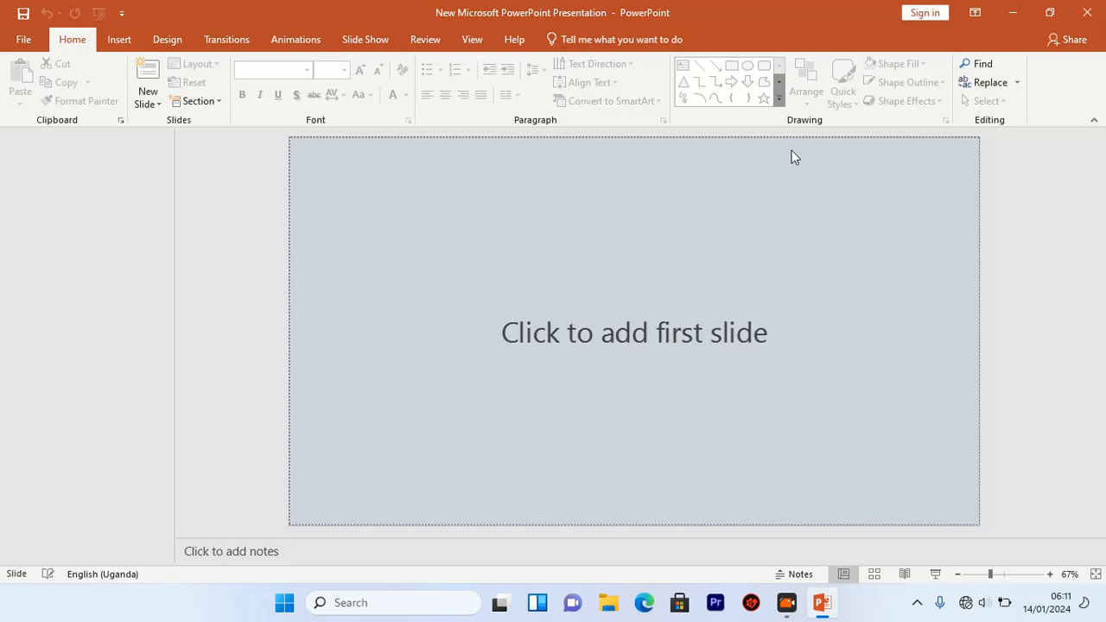
Close the empty presentation and delete its file from the desktop.
left_click(1104, 22)
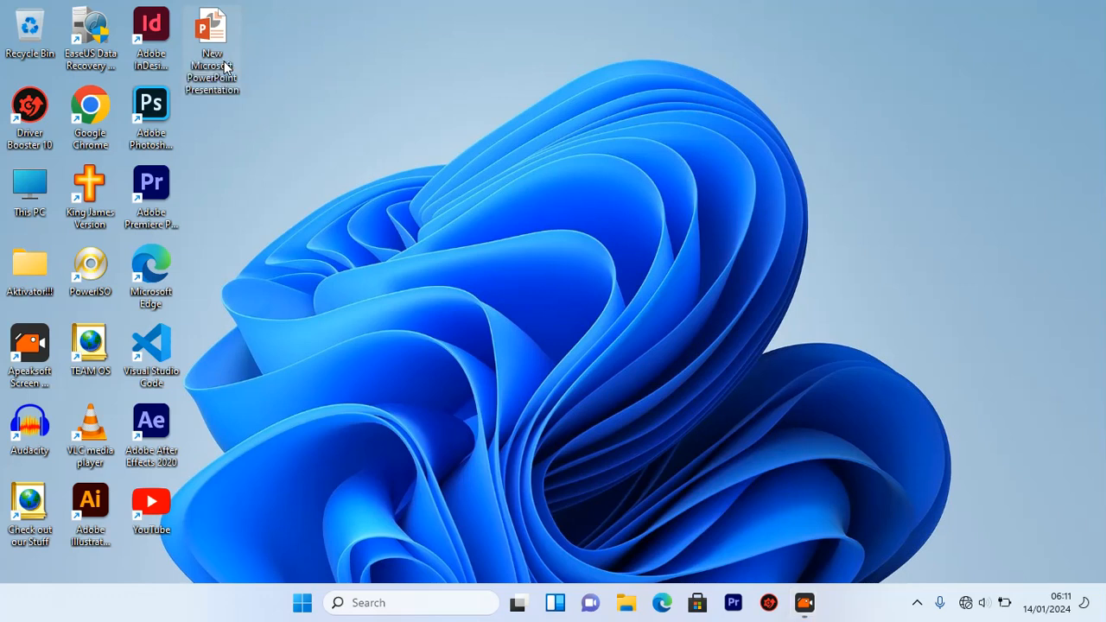
key("Delete")
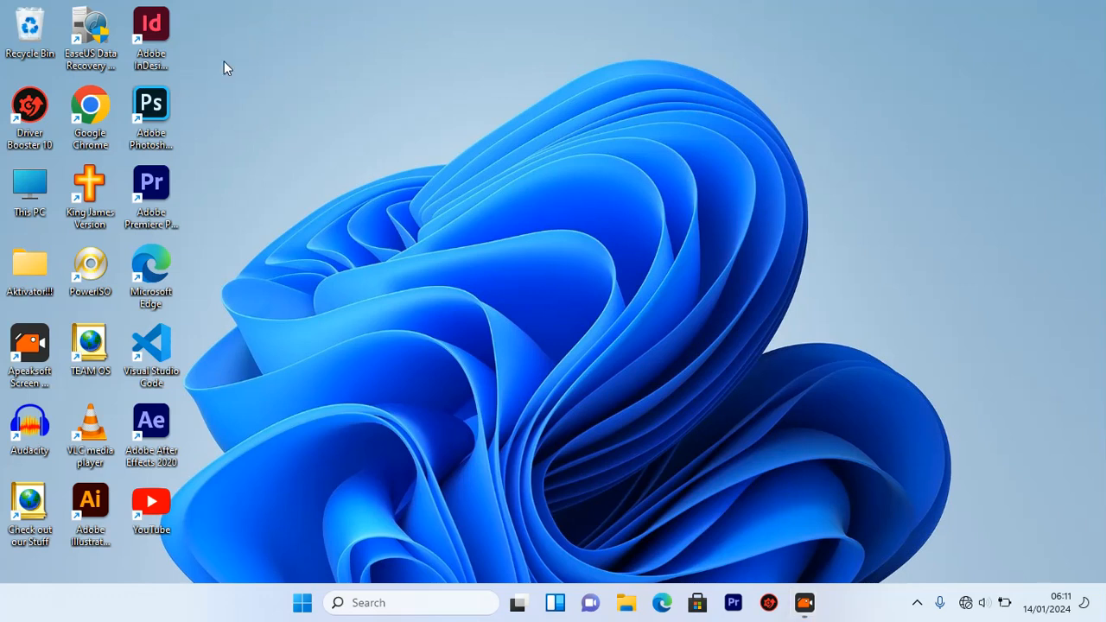
Move PowerPoint to the top of the pinned Start apps and launch it from there.
left_click(303, 603)
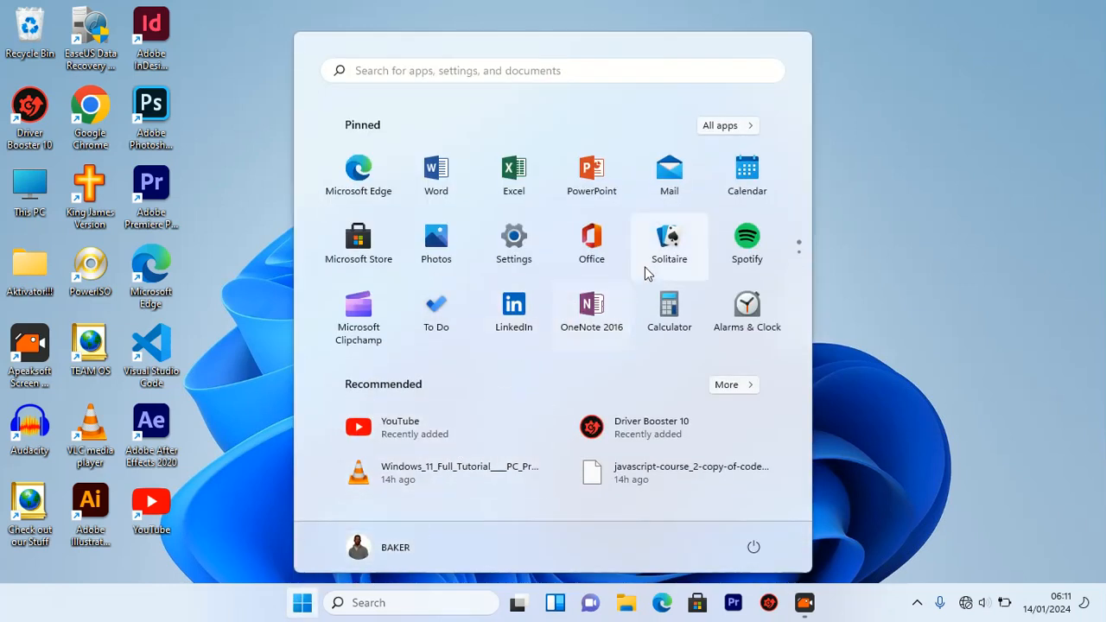
right_click(590, 183)
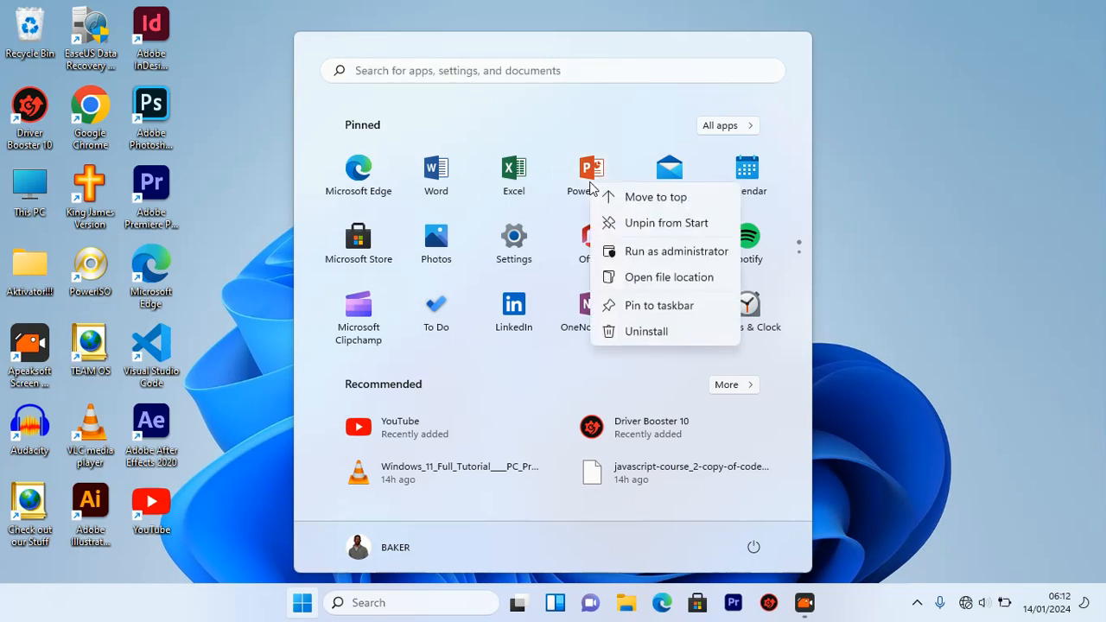
left_click(659, 199)
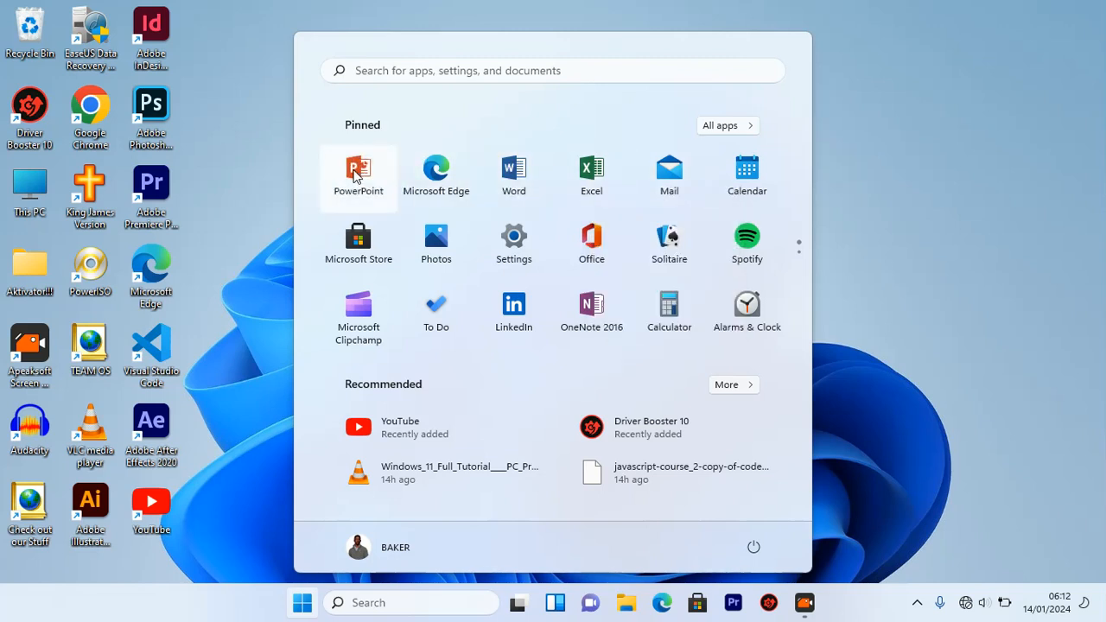
left_click(356, 172)
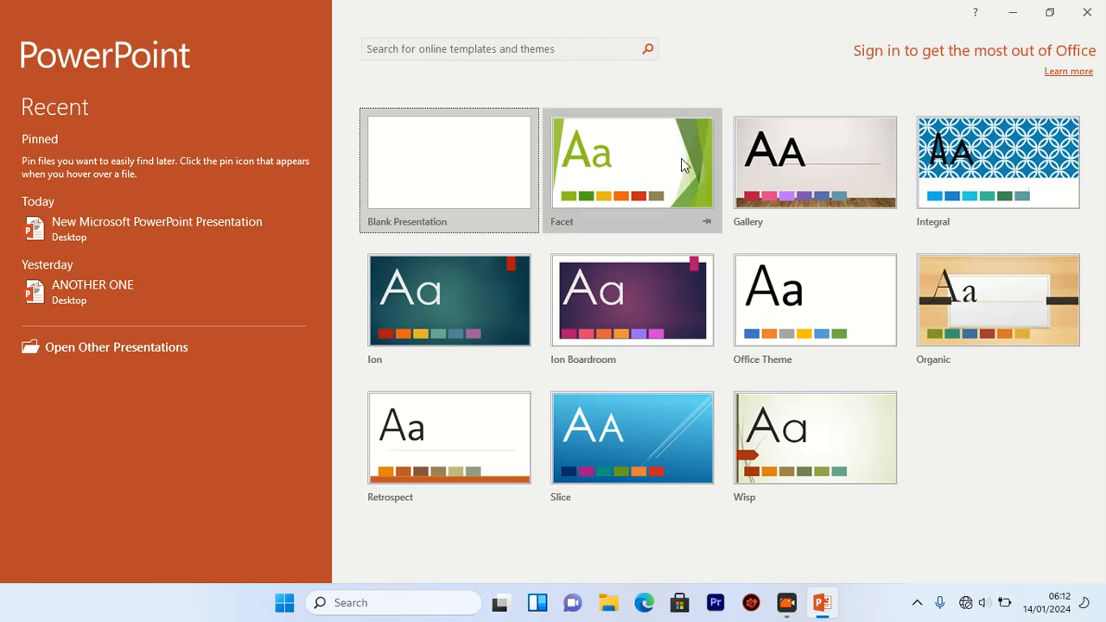
left_click(1087, 12)
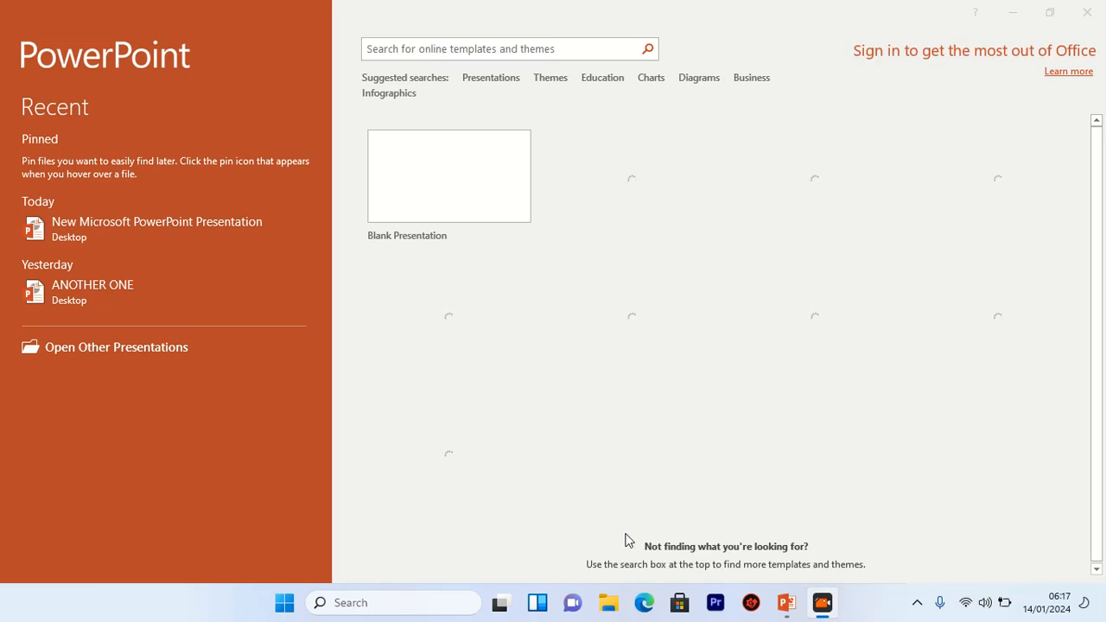
mouse_move(6, 5)
left_mouse_down()
mouse_move(57, 87)
mouse_move(426, 279)
mouse_move(993, 477)
mouse_move(1089, 531)
mouse_move(1104, 580)
left_mouse_up()
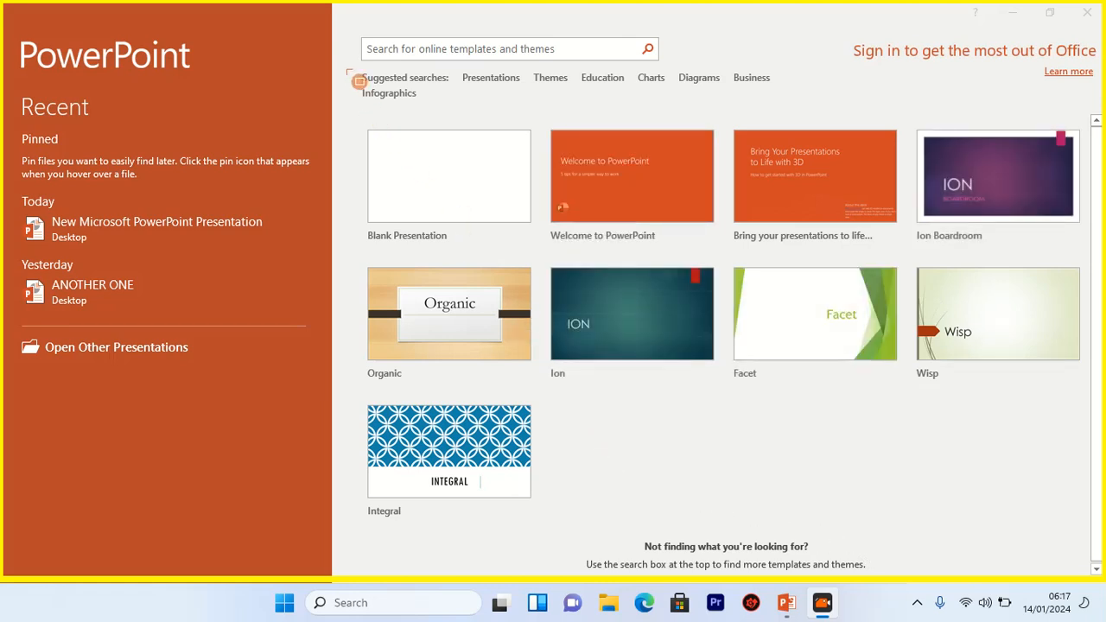
mouse_move(339, 67)
left_mouse_down()
mouse_move(419, 195)
mouse_move(692, 393)
mouse_move(831, 467)
mouse_move(982, 512)
mouse_move(1072, 582)
mouse_move(1105, 584)
mouse_move(1103, 571)
left_mouse_up()
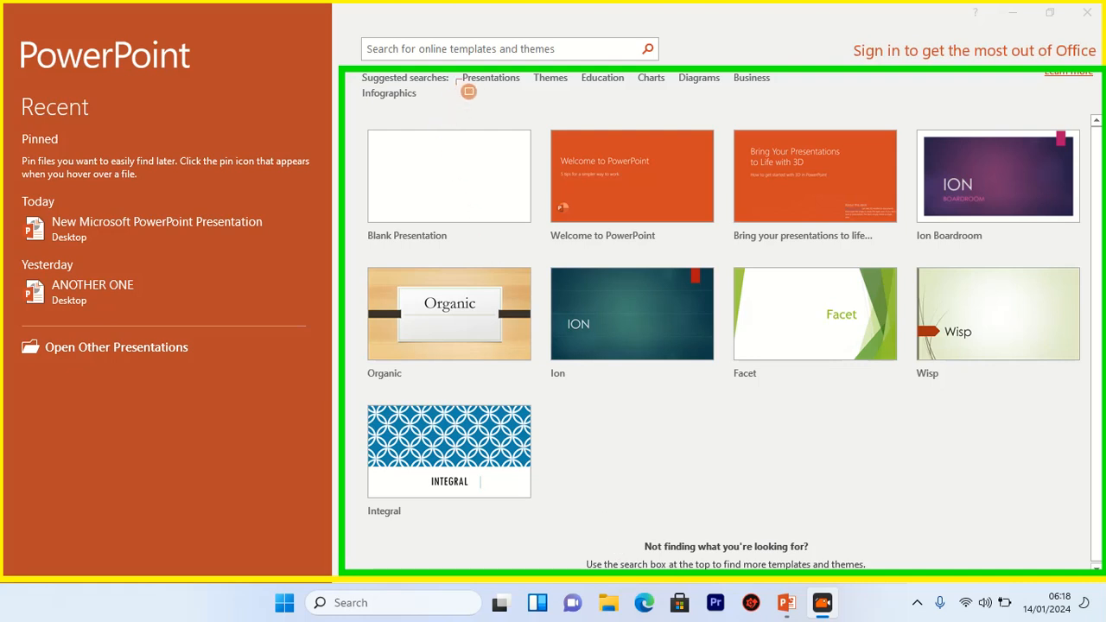
mouse_move(472, 81)
left_mouse_down()
mouse_move(513, 99)
mouse_move(538, 97)
mouse_move(548, 78)
mouse_move(575, 103)
mouse_move(596, 104)
left_mouse_up()
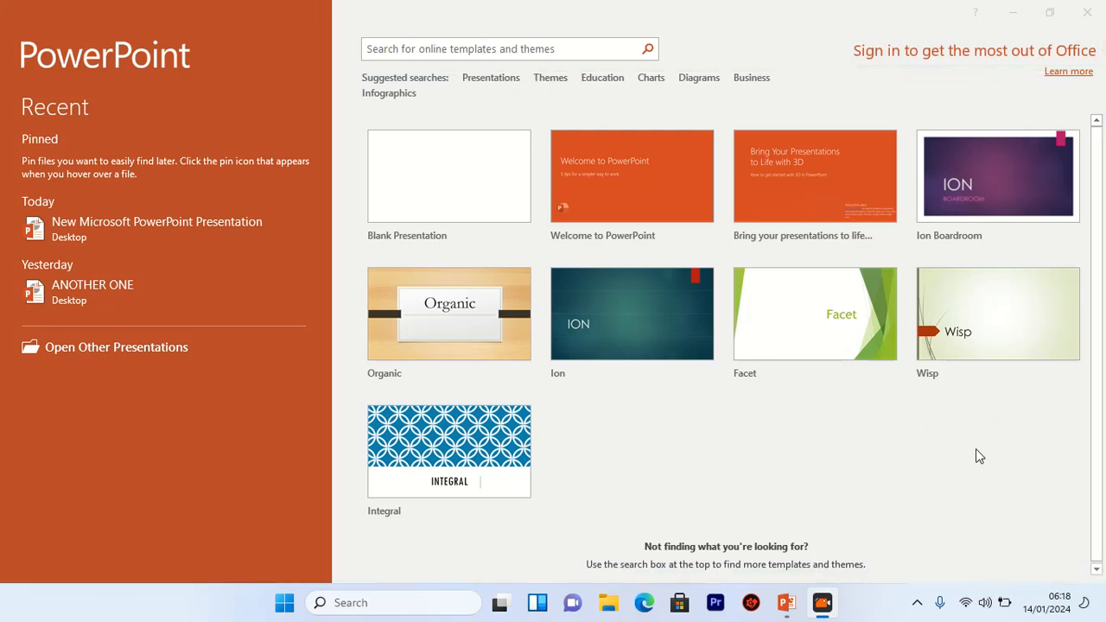
Run the suggested Themes search for online templates and browse through the listed designs.
left_click(482, 77)
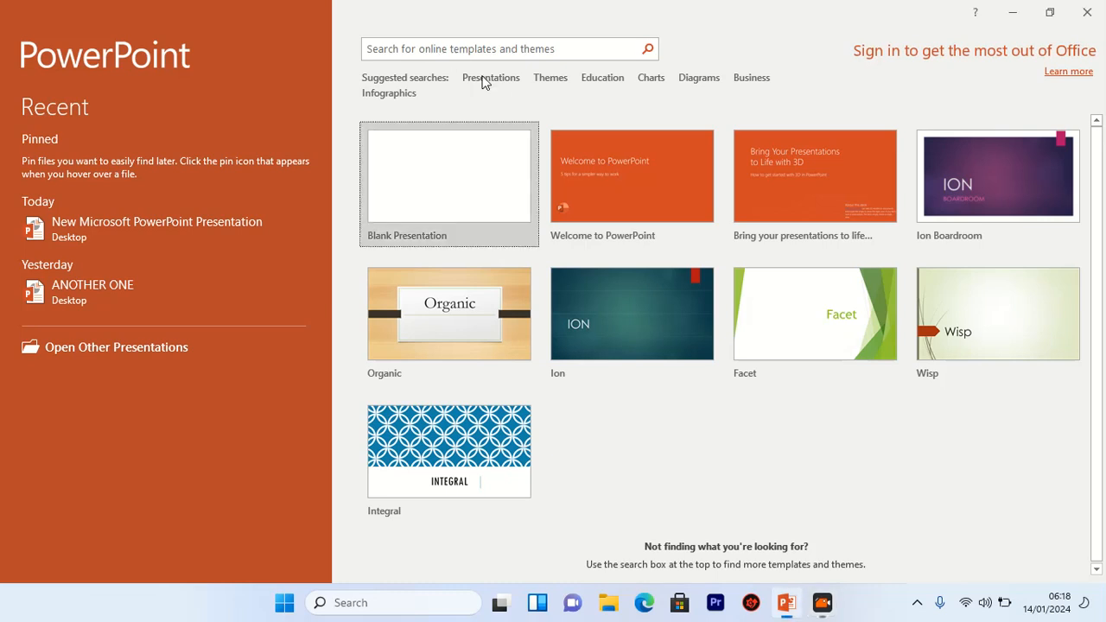
left_click(543, 78)
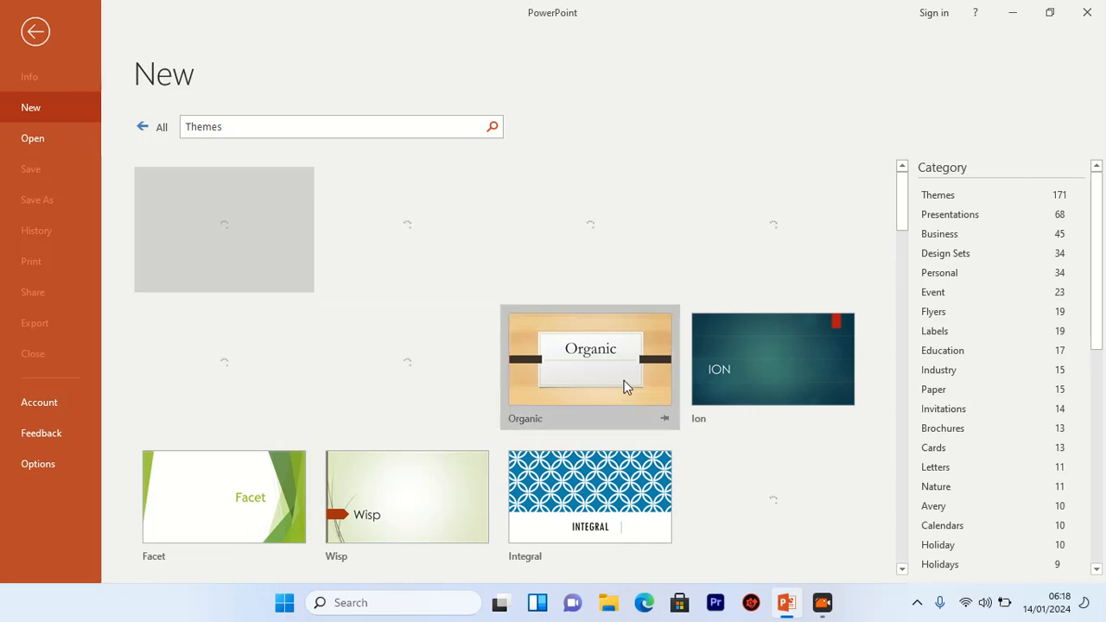
scroll(633, 372, "down", 3)
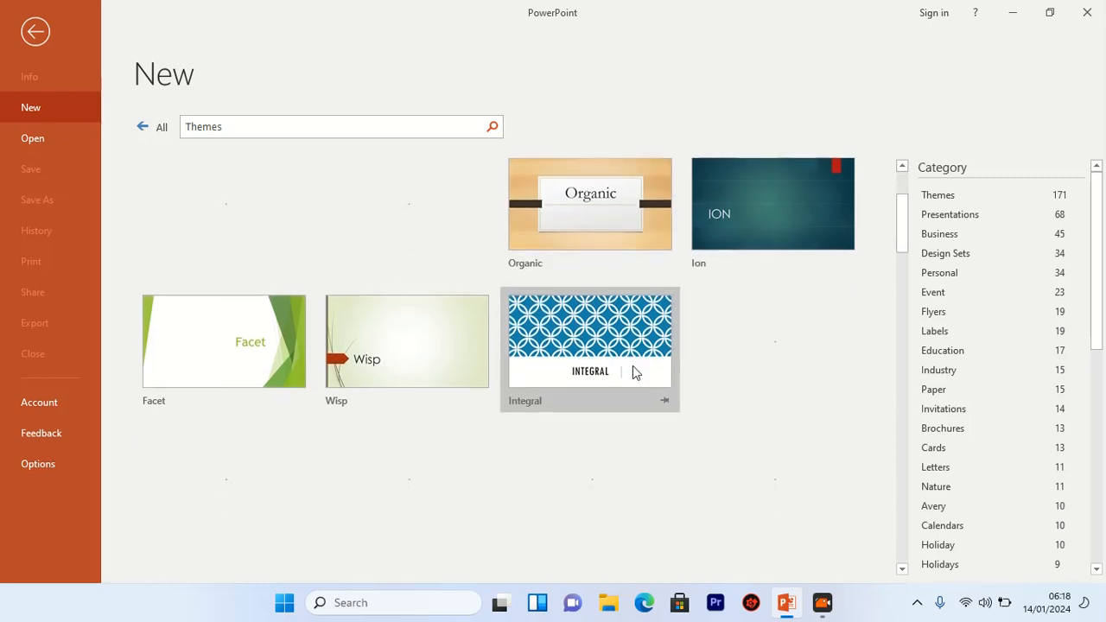
scroll(631, 380, "down", 5)
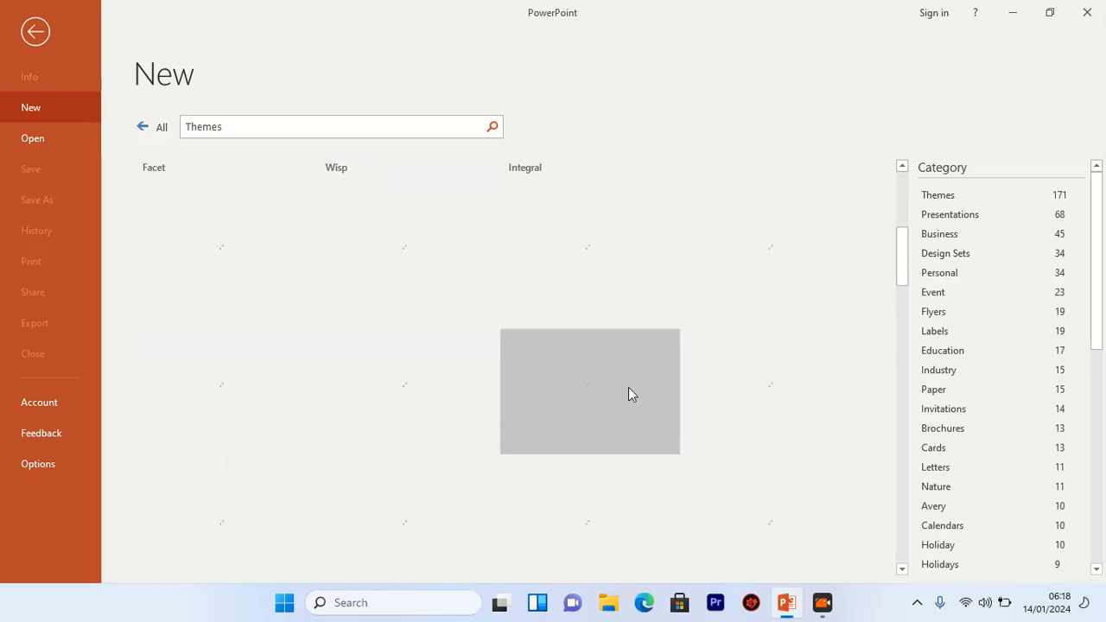
scroll(629, 396, "down", 10)
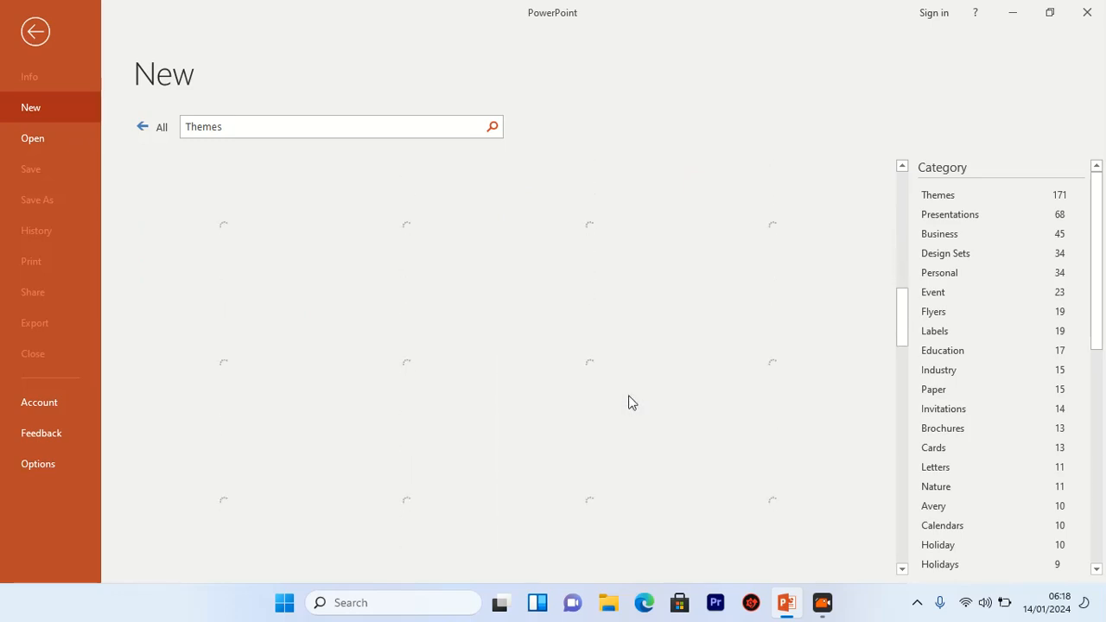
scroll(630, 390, "up", 5)
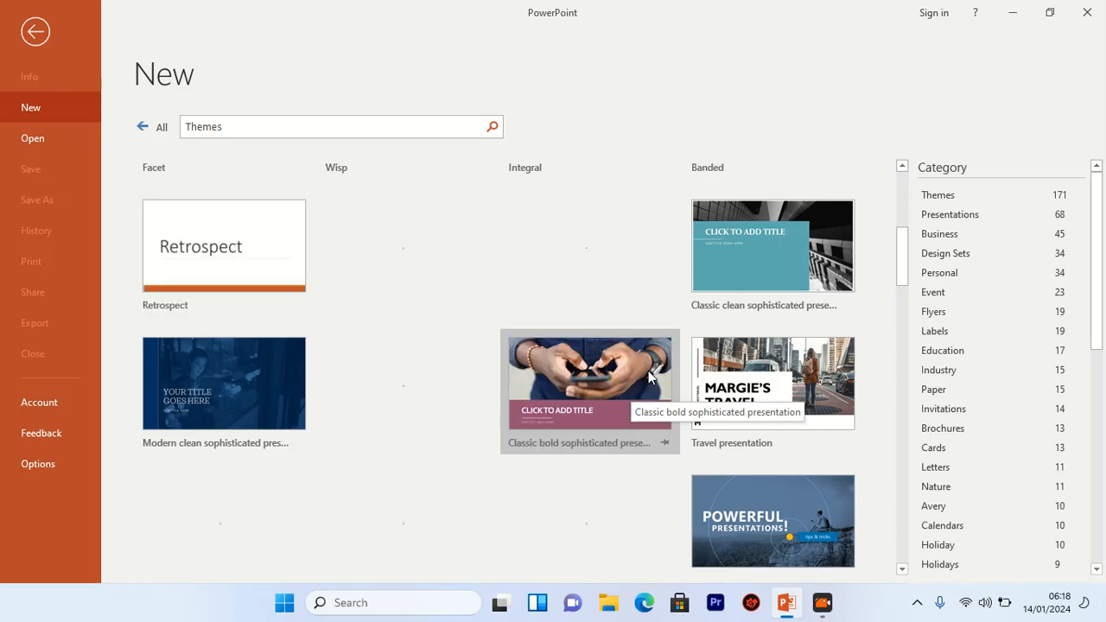
scroll(648, 371, "down", 1)
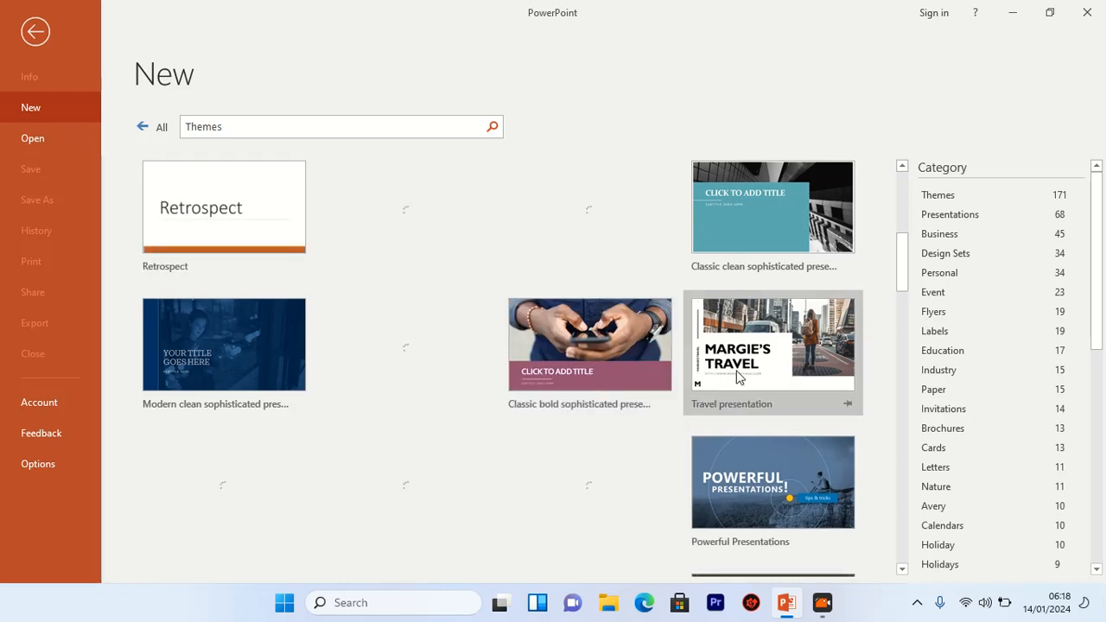
left_click(1045, 453)
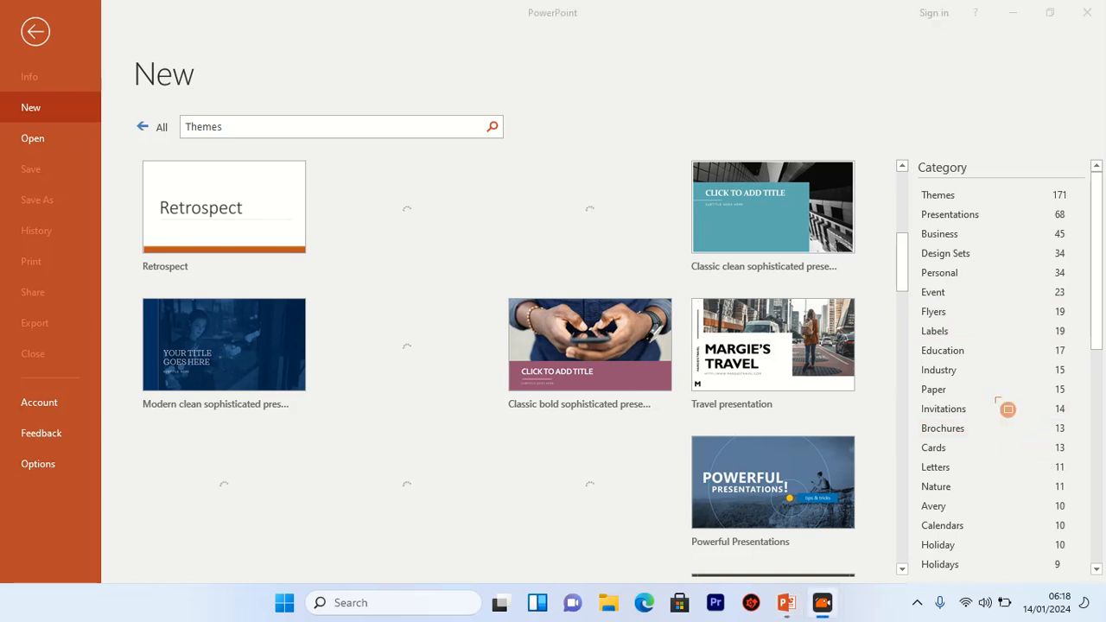
mouse_move(922, 177)
left_mouse_down()
mouse_move(1003, 349)
mouse_move(1104, 449)
mouse_move(1105, 523)
left_mouse_up()
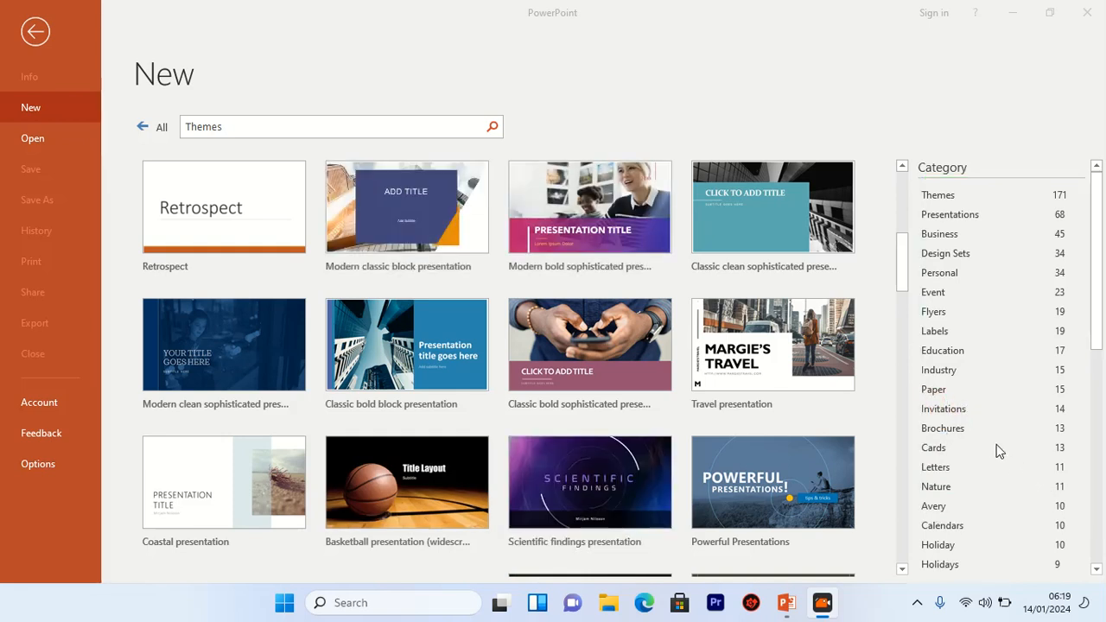
Filter the Themes template results by the Personal category.
left_click(930, 394)
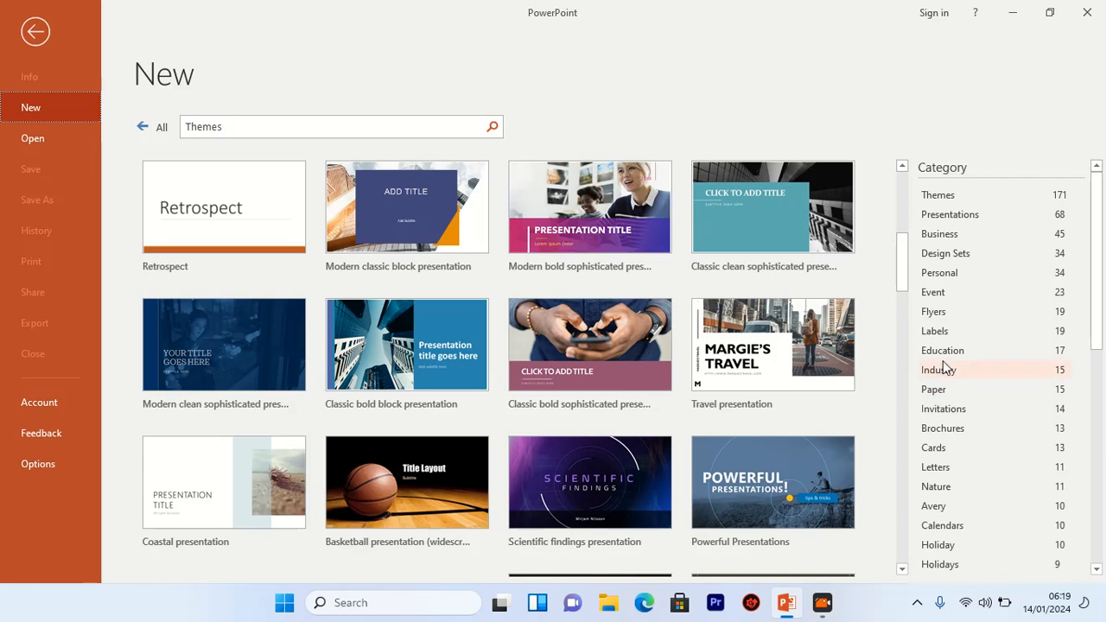
left_click(952, 277)
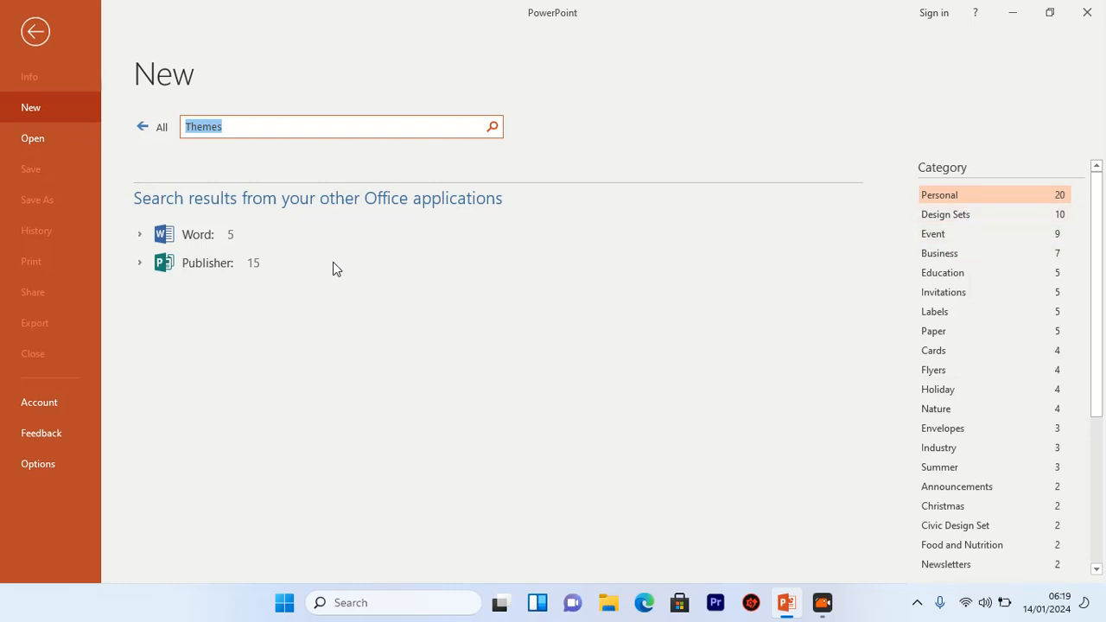
left_click(284, 286)
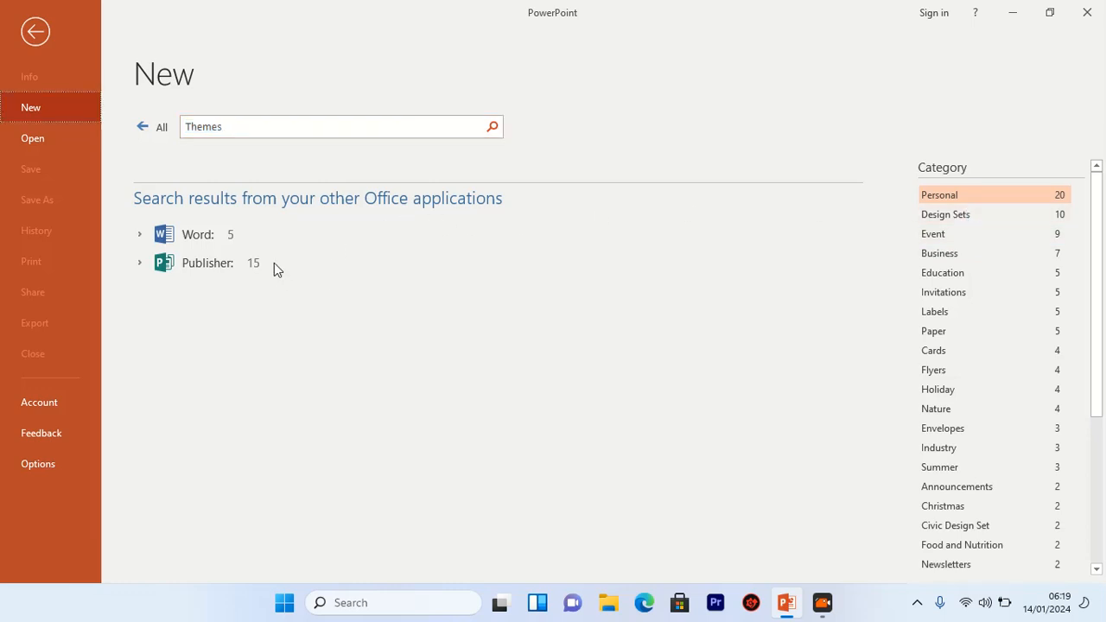
Return to the overview of all templates and run the suggested Infographics search.
left_click(144, 133)
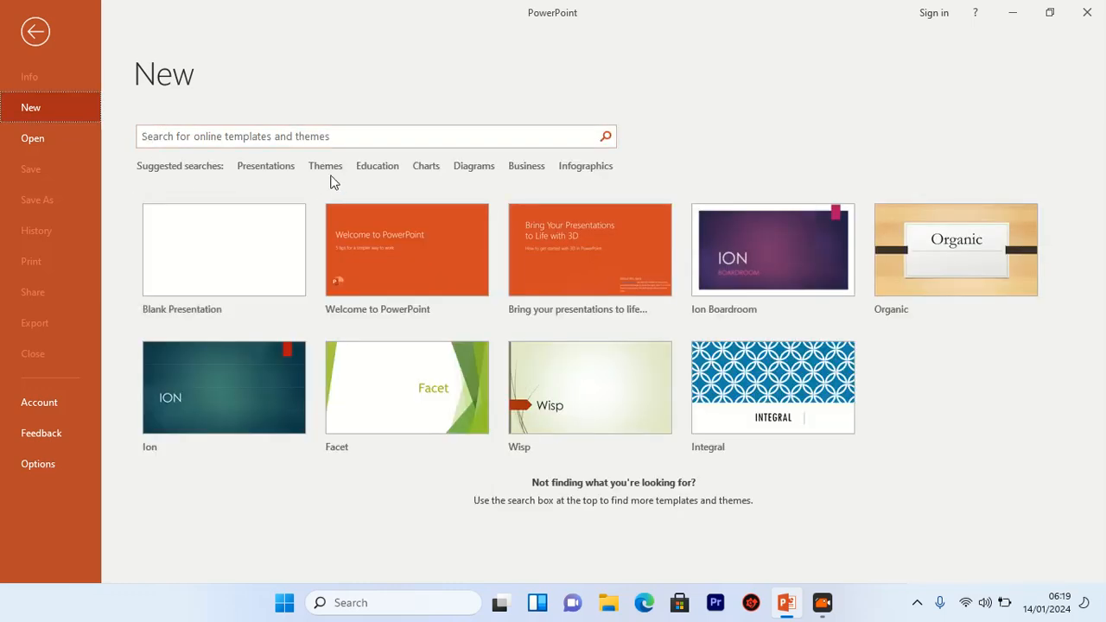
left_click(586, 166)
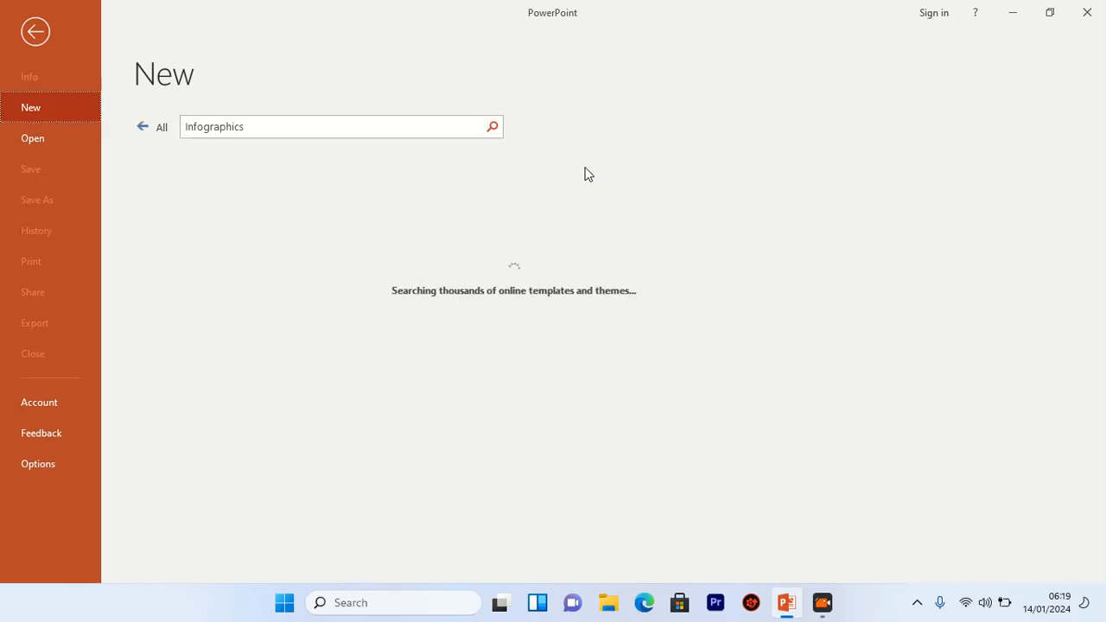
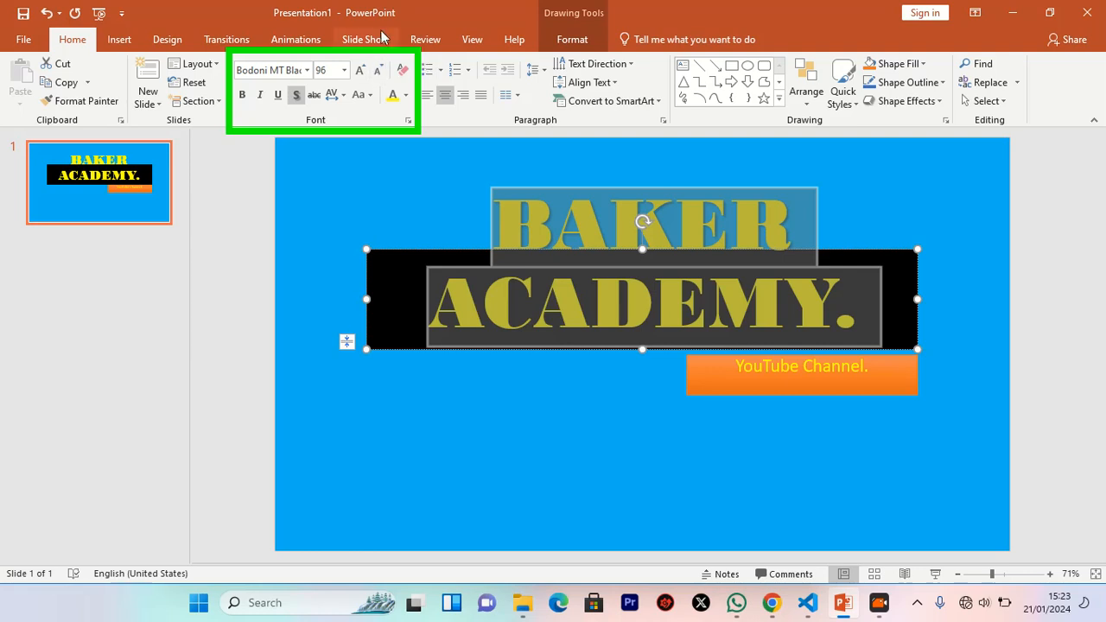
Select the whole title text on the slide and apply italic, underline and strikethrough formatting to it.
left_click(249, 101)
left_click(803, 334)
left_click_drag(856, 322, 584, 251)
left_click(261, 96)
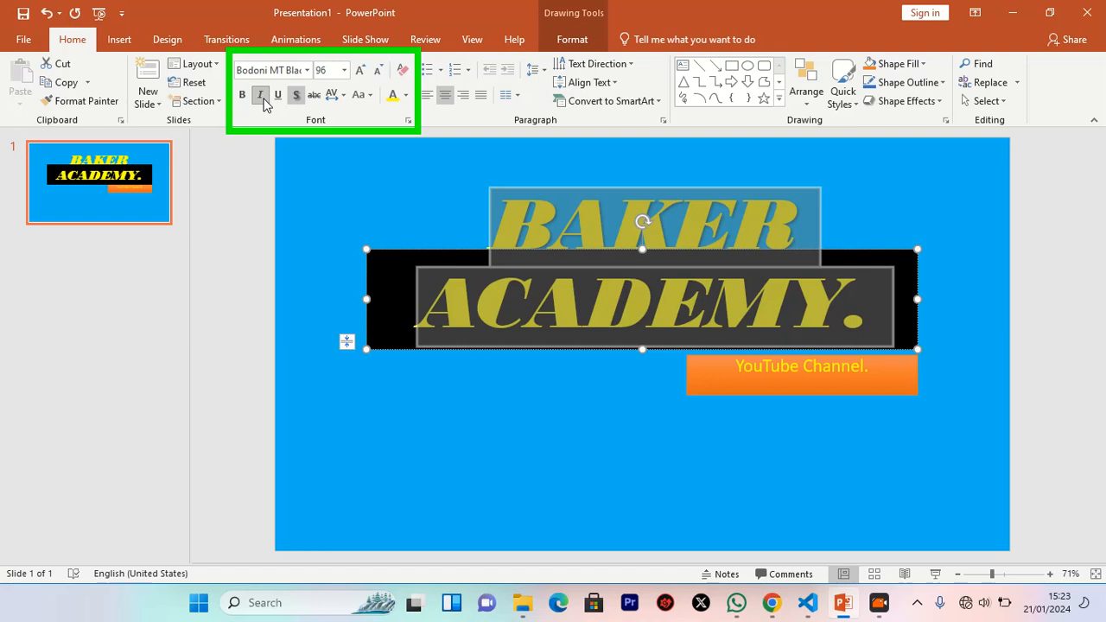
left_click(278, 94)
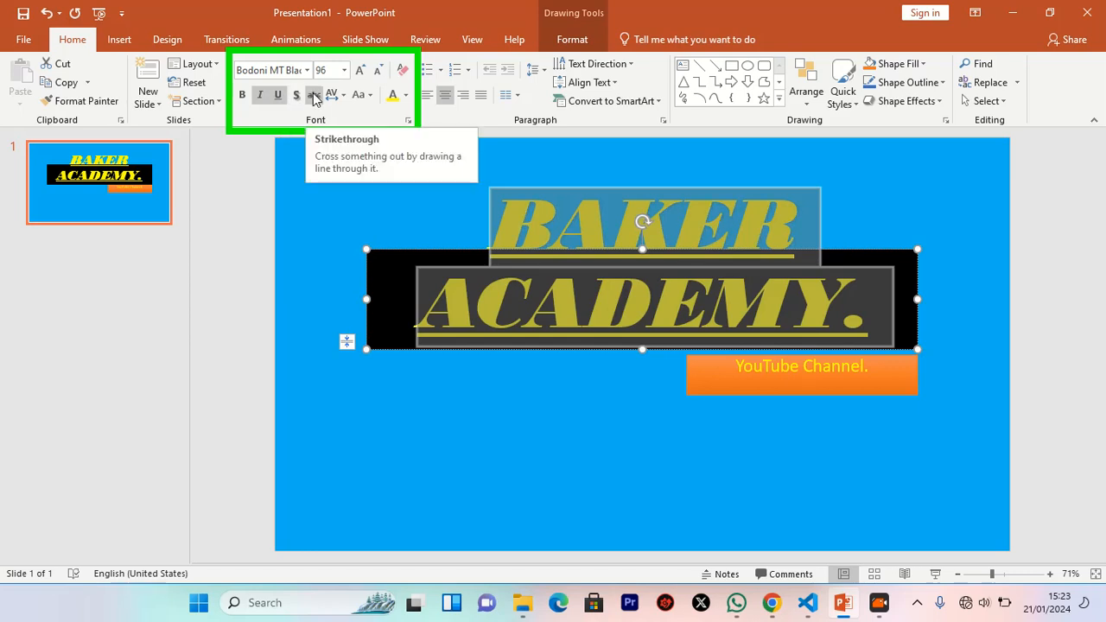
left_click(313, 93)
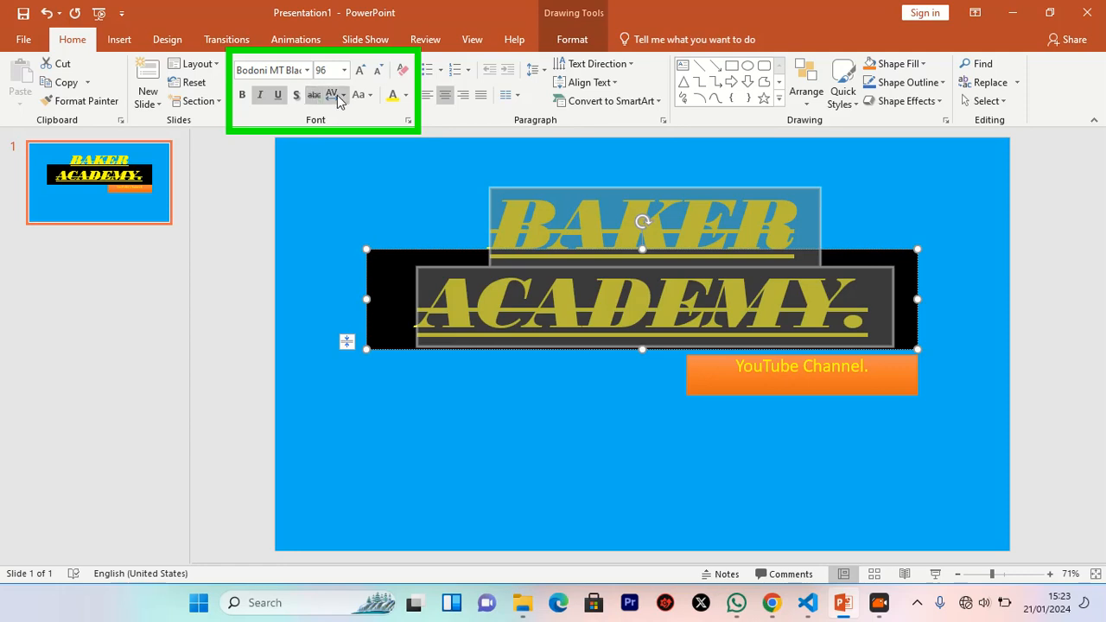
Set the character spacing of the selected title text to Very Tight.
left_click(337, 98)
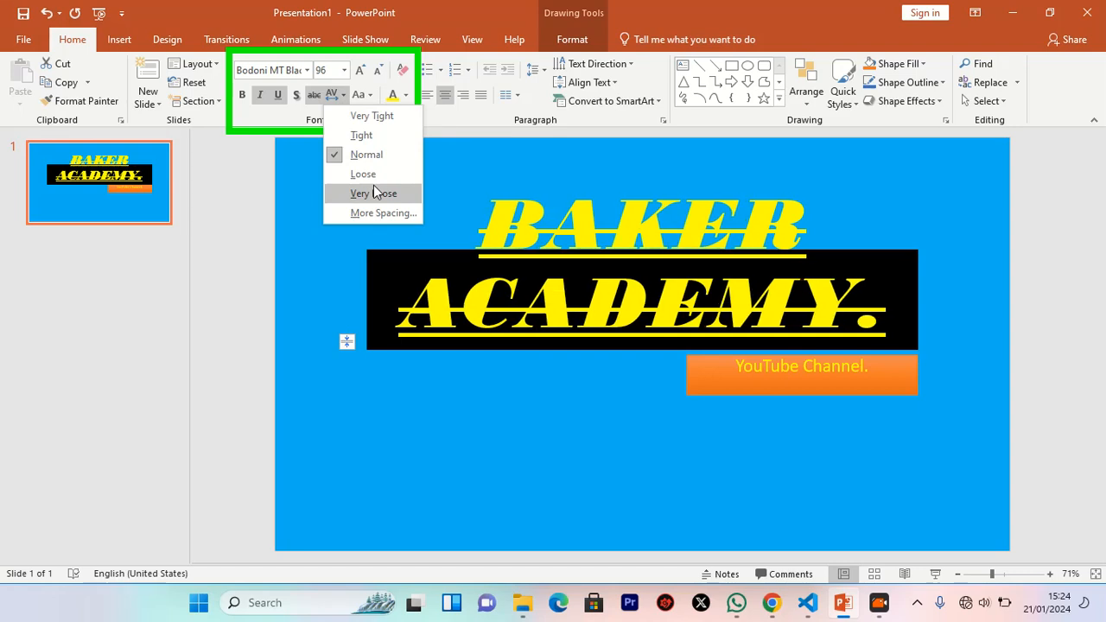
left_click(361, 121)
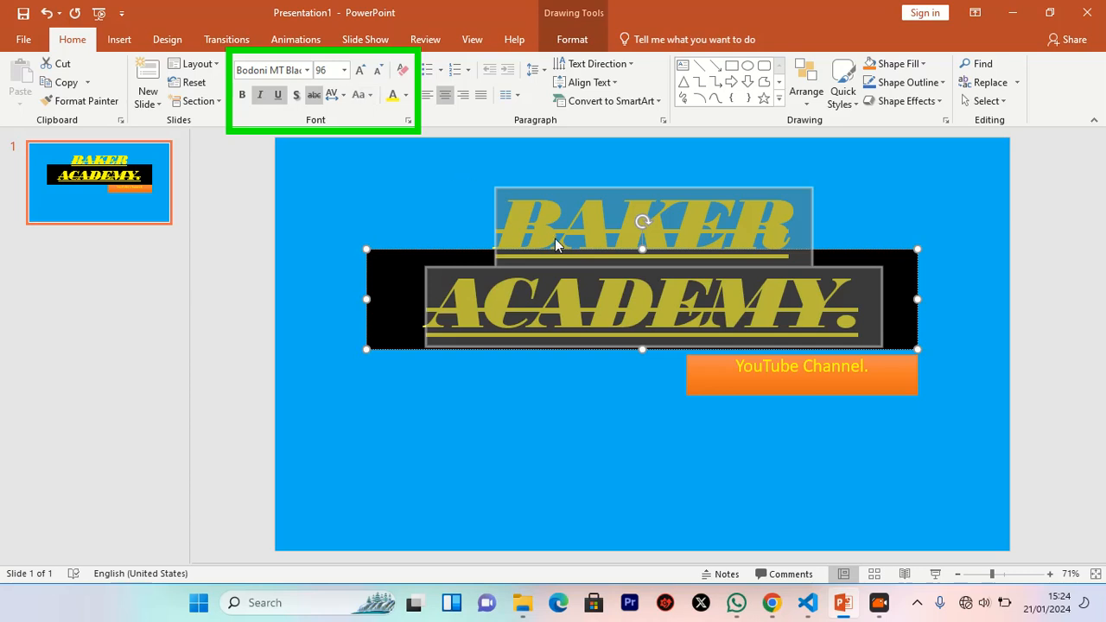
Set the font color of the selected title text to the standard red.
left_click(370, 95)
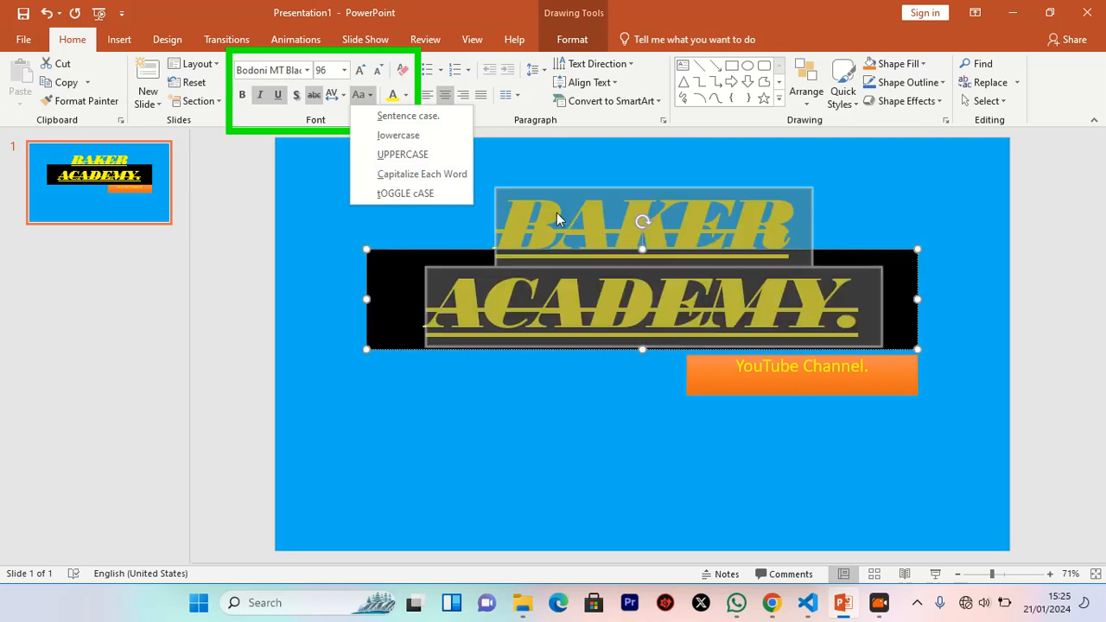
left_click(579, 173)
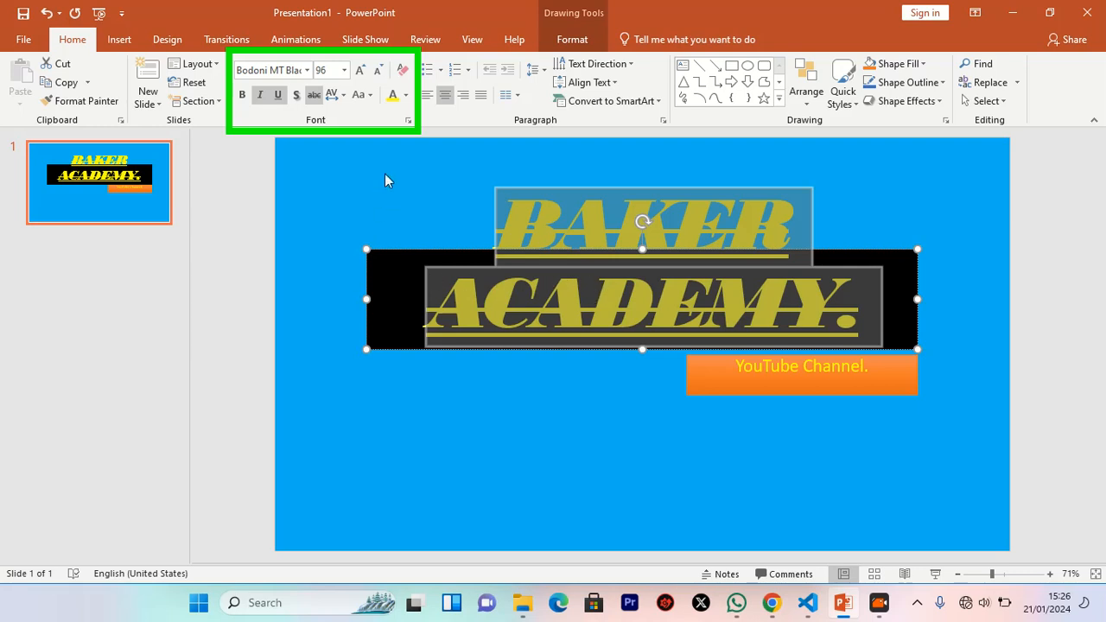
left_click(407, 96)
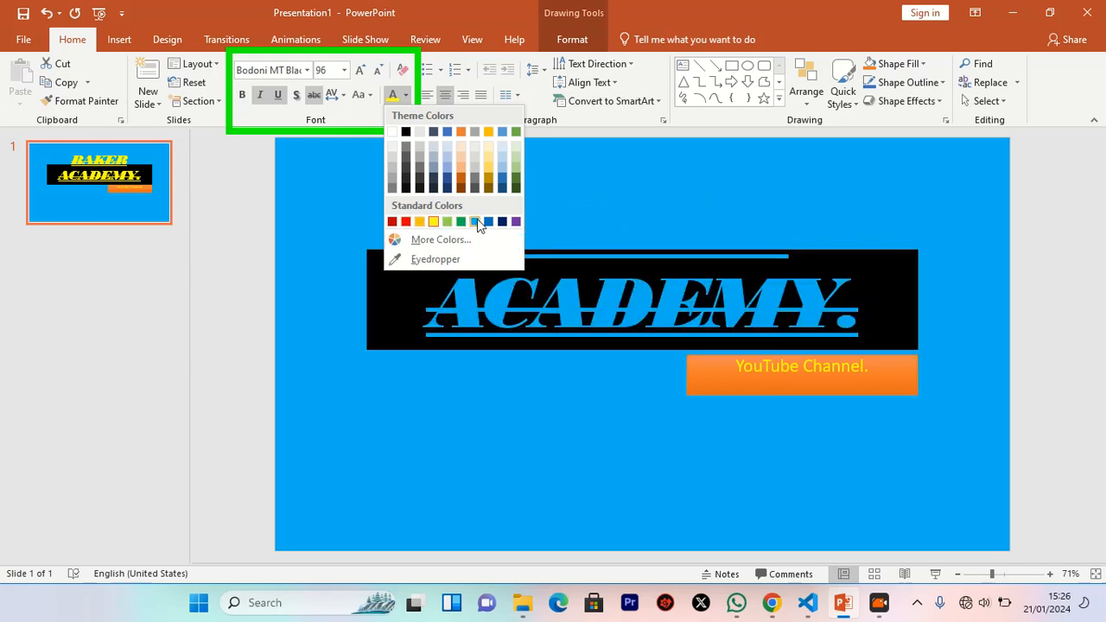
left_click(406, 223)
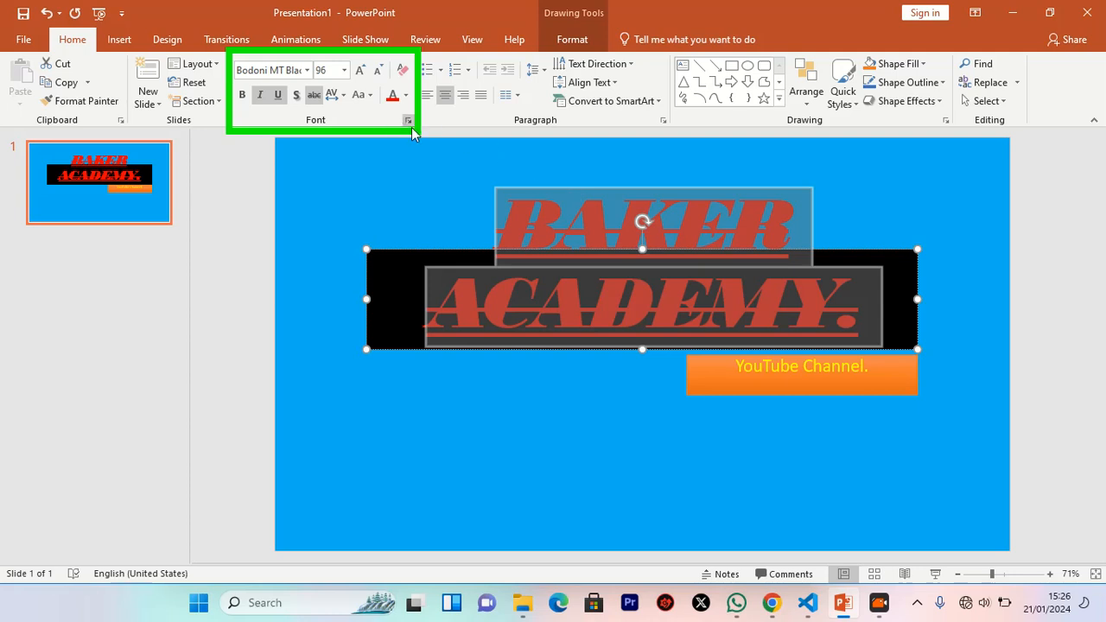
left_click(1044, 457)
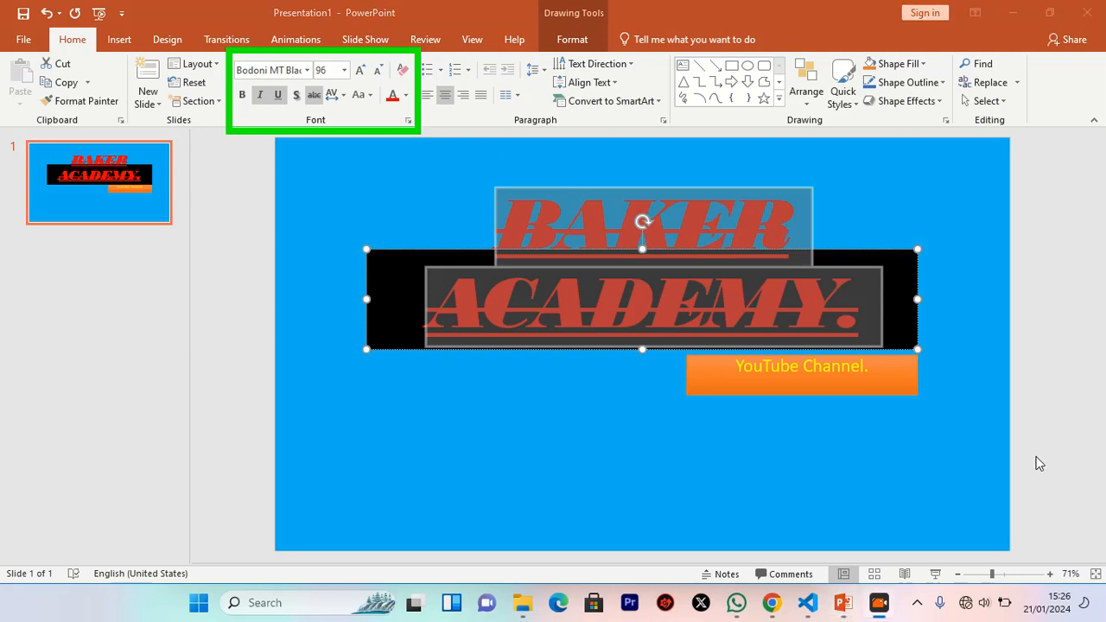
left_click(623, 491)
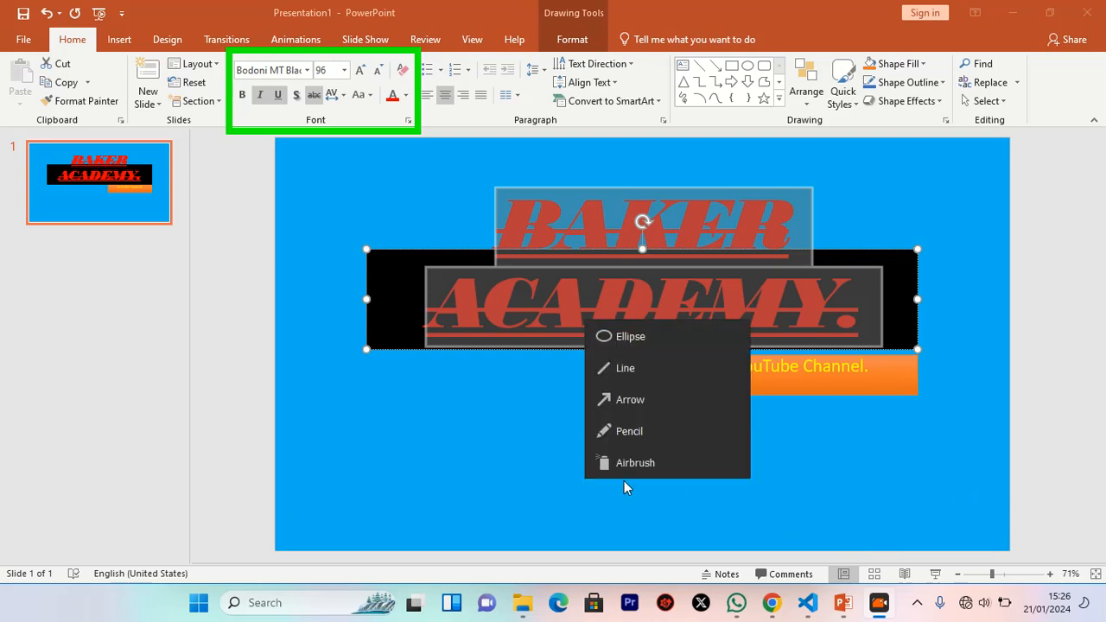
left_click(628, 430)
mouse_move(385, 121)
left_mouse_down()
mouse_move(415, 117)
mouse_move(431, 131)
mouse_move(393, 141)
mouse_move(373, 123)
left_mouse_up()
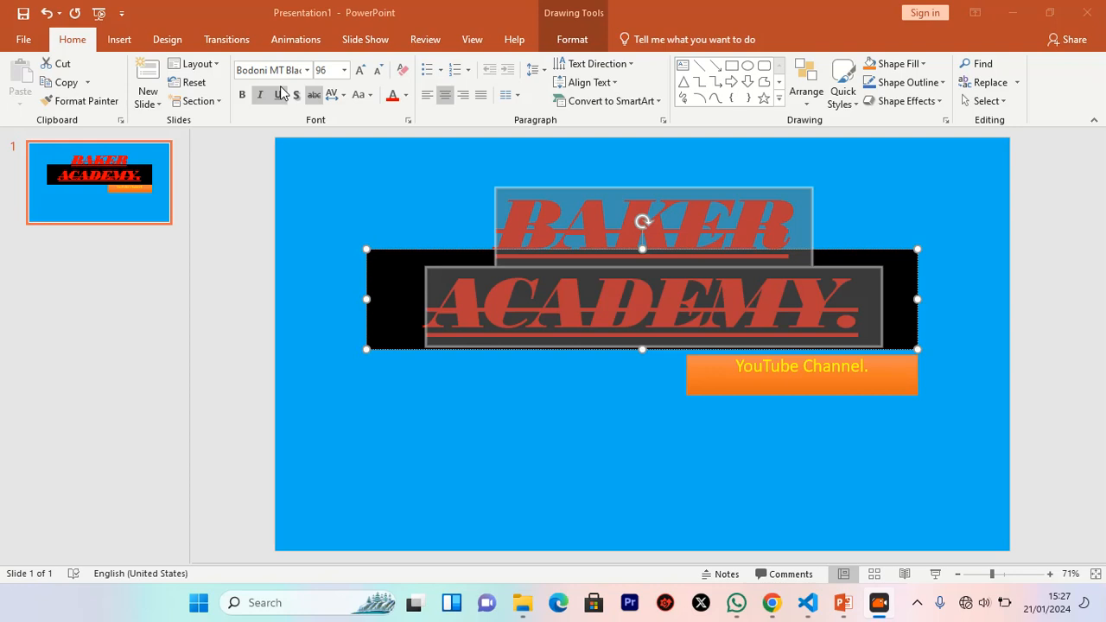
left_click(400, 115)
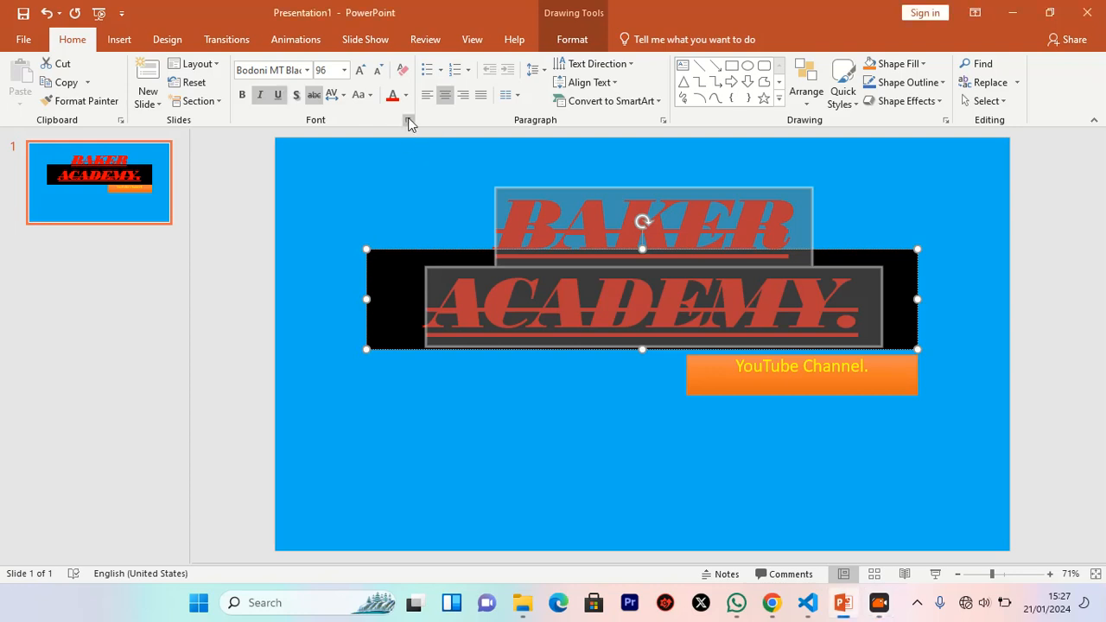
Open the full Font settings for the selected title text and look through the available Latin text fonts.
left_click(410, 122)
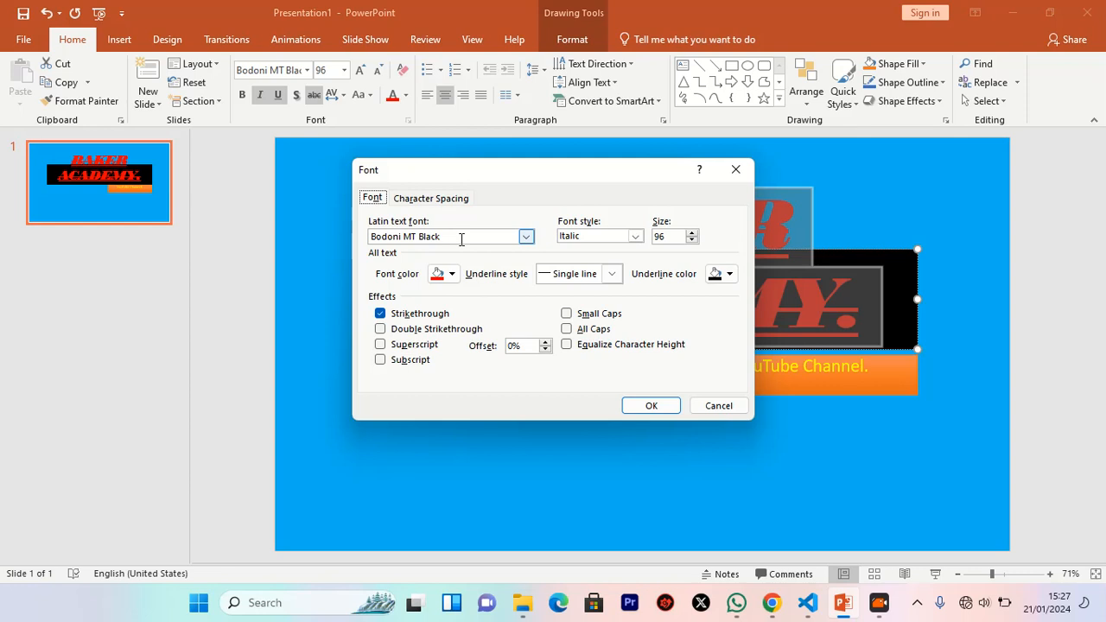
left_click(525, 237)
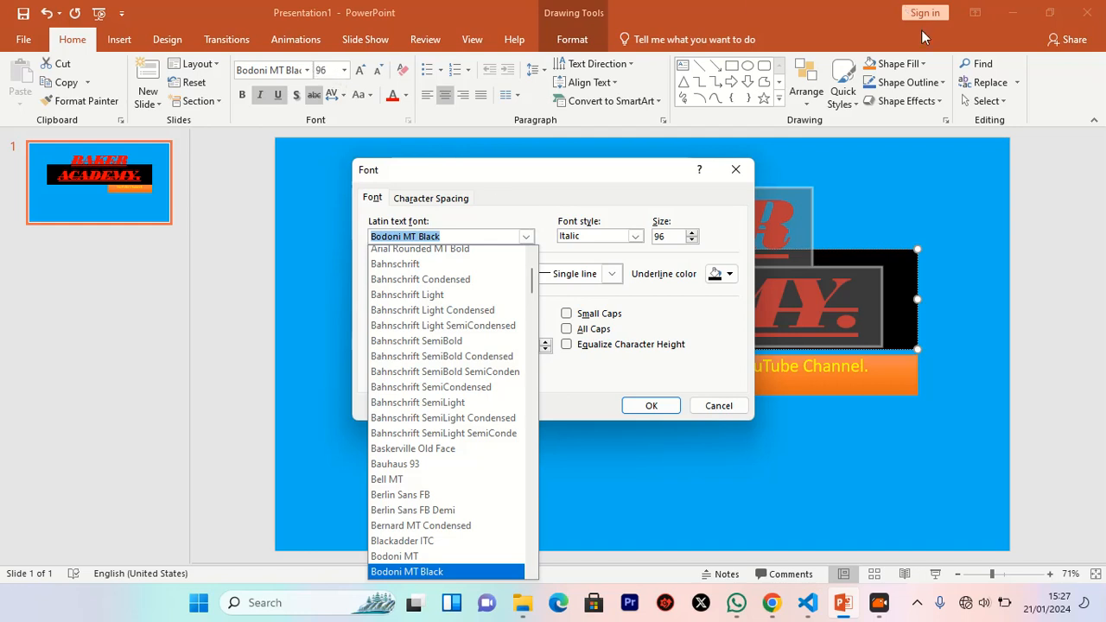
left_click(586, 152)
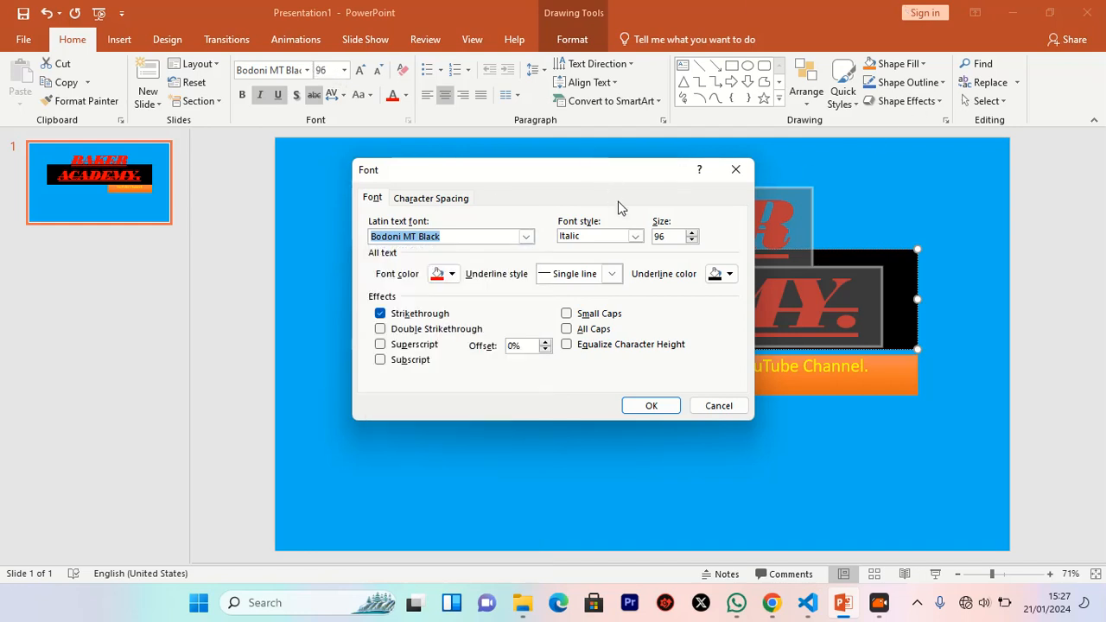
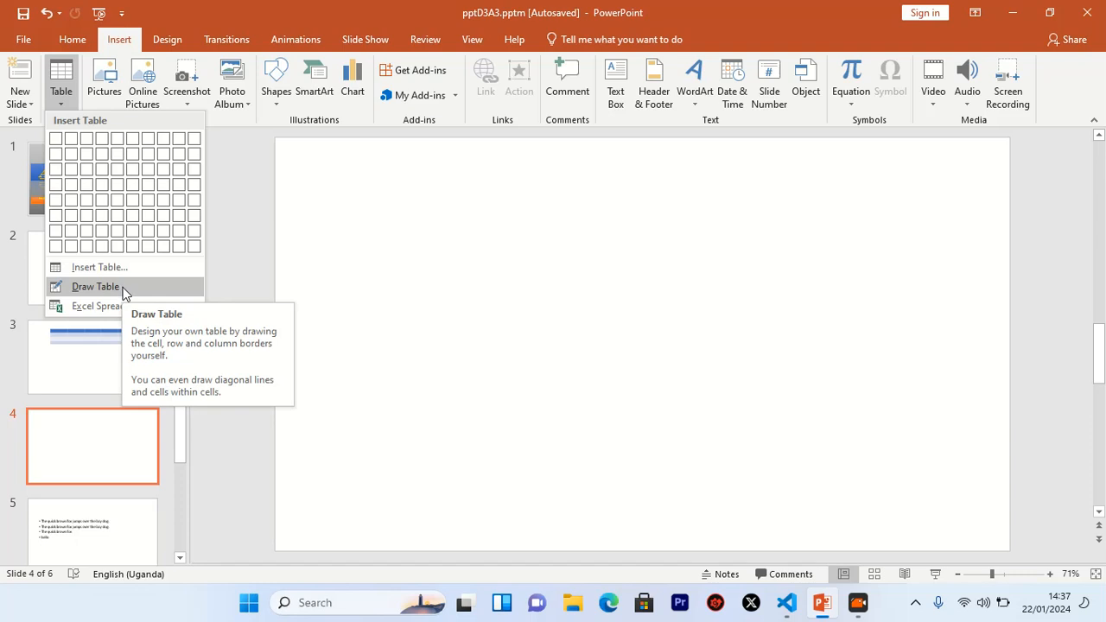
Draw a single-cell table on the blank slide 4, shrink it and move it to the slide's upper-left corner.
left_click(124, 294)
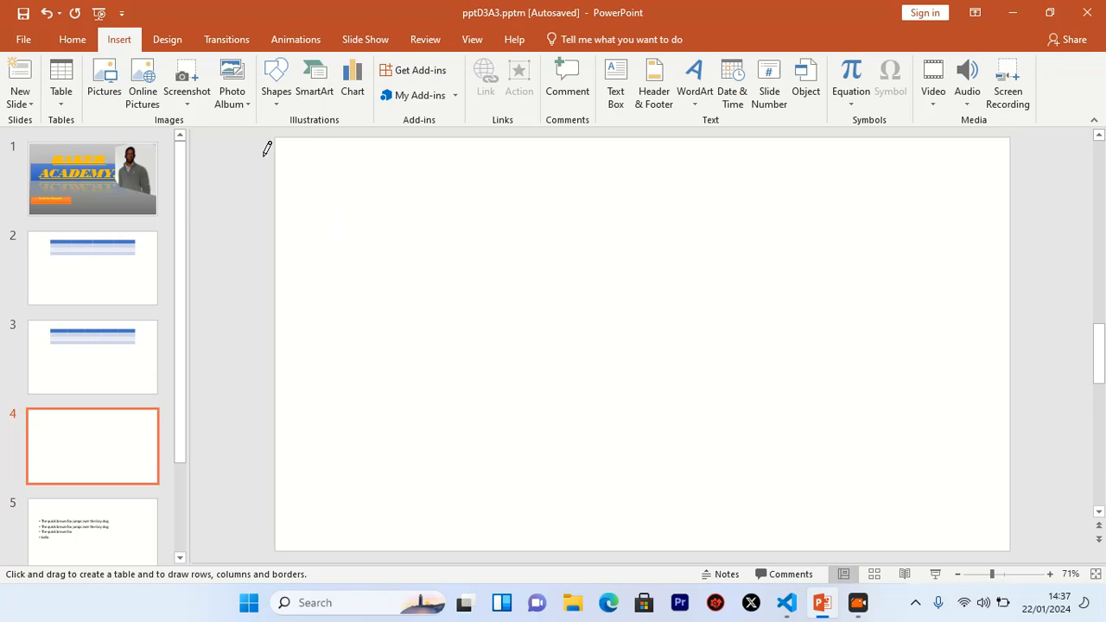
mouse_move(299, 156)
left_mouse_down()
mouse_move(447, 240)
mouse_move(606, 364)
mouse_move(722, 542)
left_mouse_up()
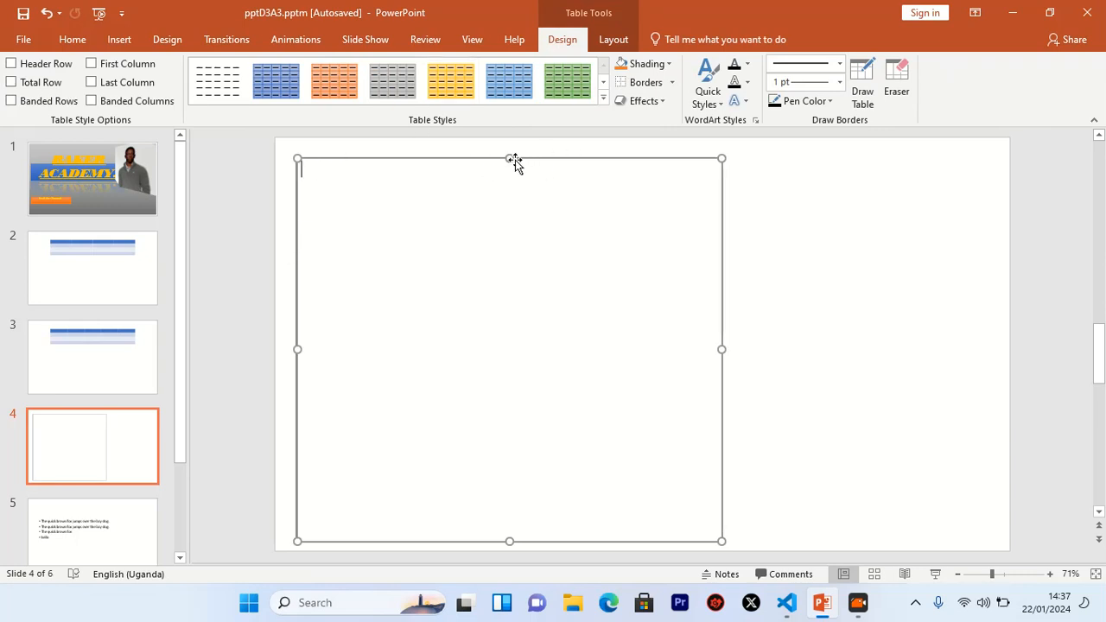
left_click_drag(512, 156, 501, 344)
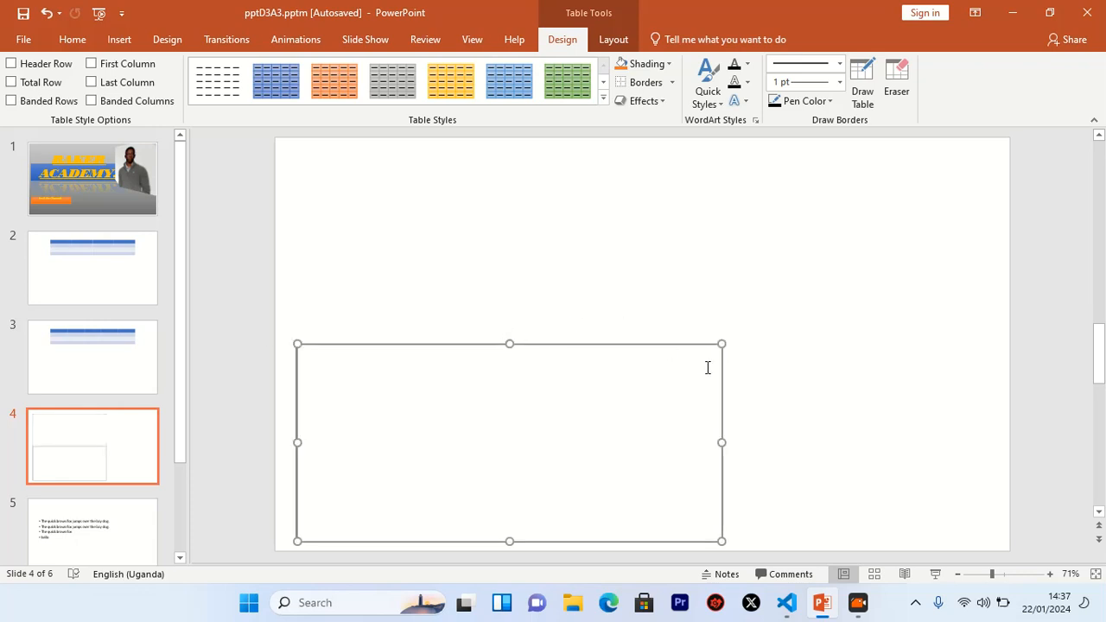
left_click_drag(718, 447, 522, 413)
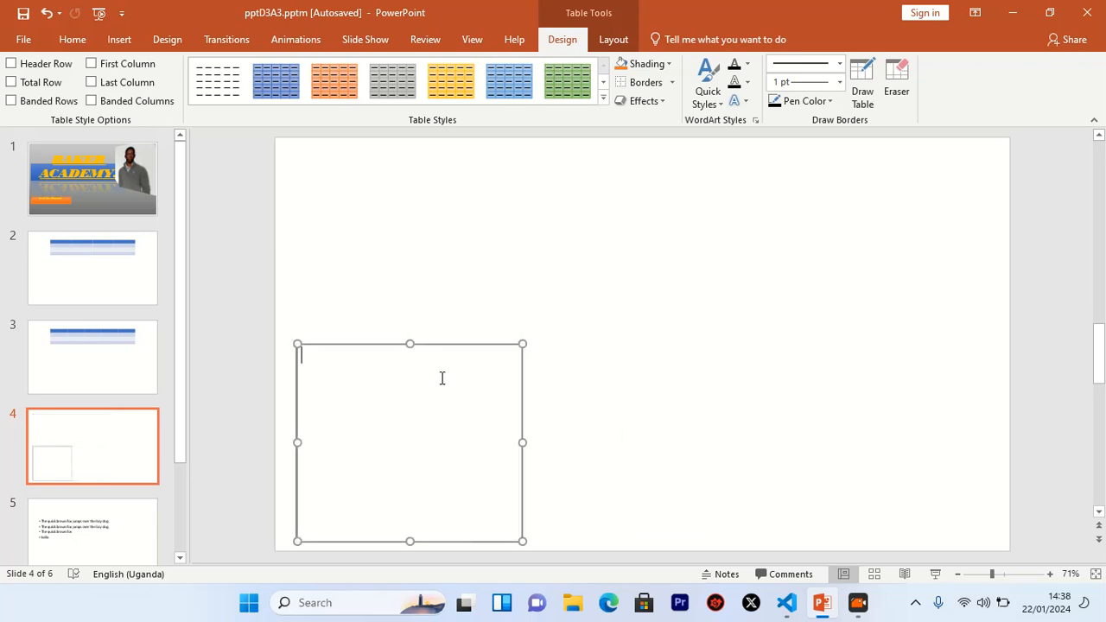
left_click_drag(406, 347, 406, 420)
left_click_drag(515, 421, 499, 143)
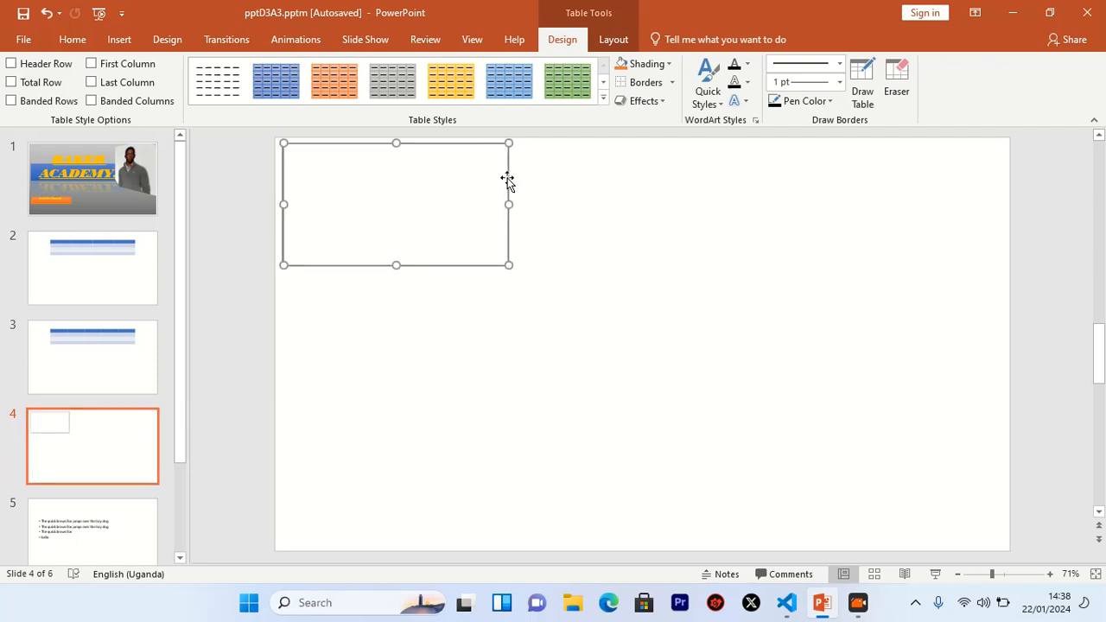
Delete the drawn table and insert an Excel spreadsheet on slide 4 instead.
key("Delete")
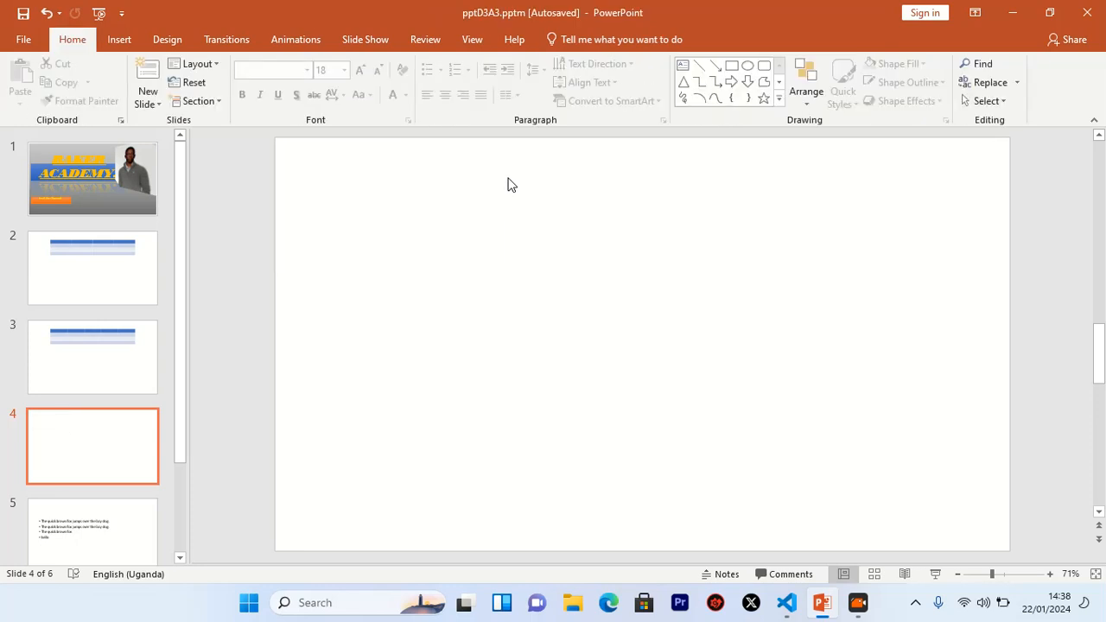
left_click(121, 45)
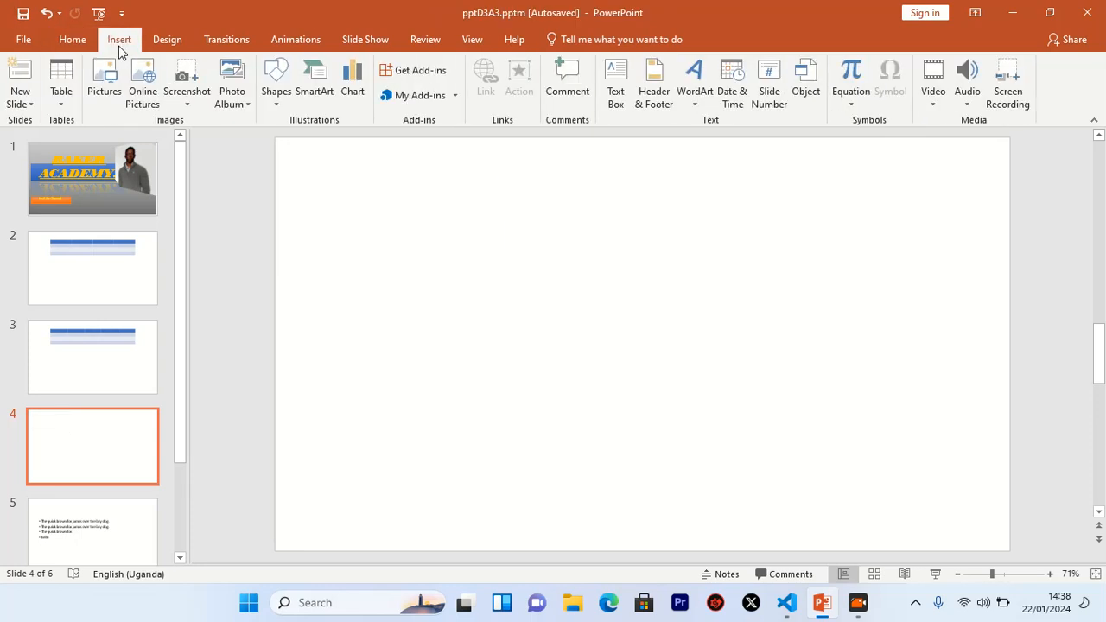
left_click(61, 97)
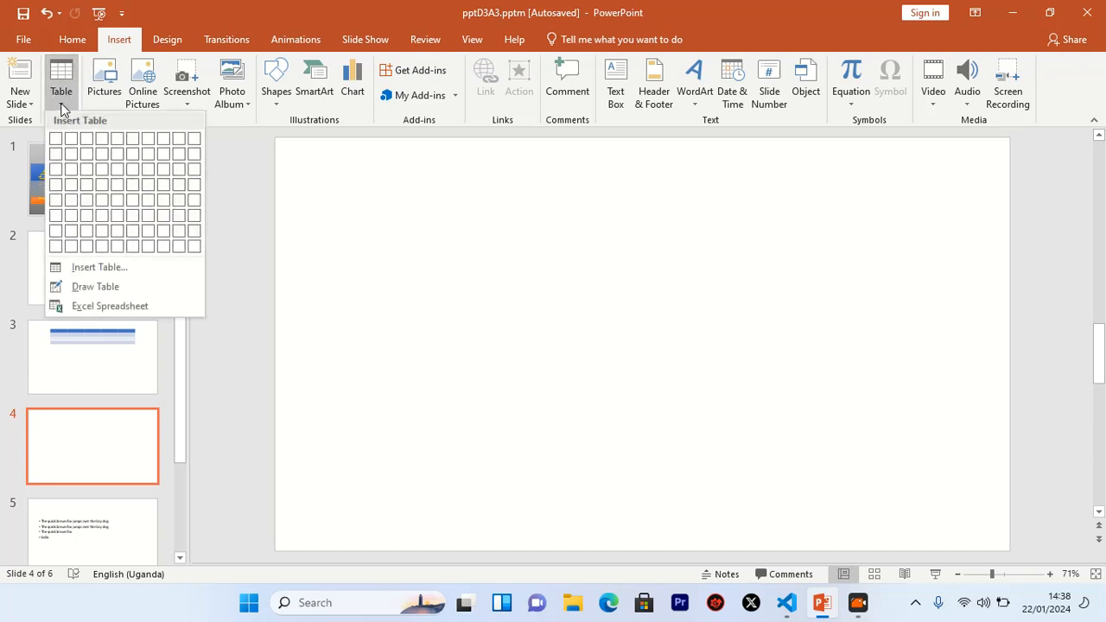
left_click(87, 308)
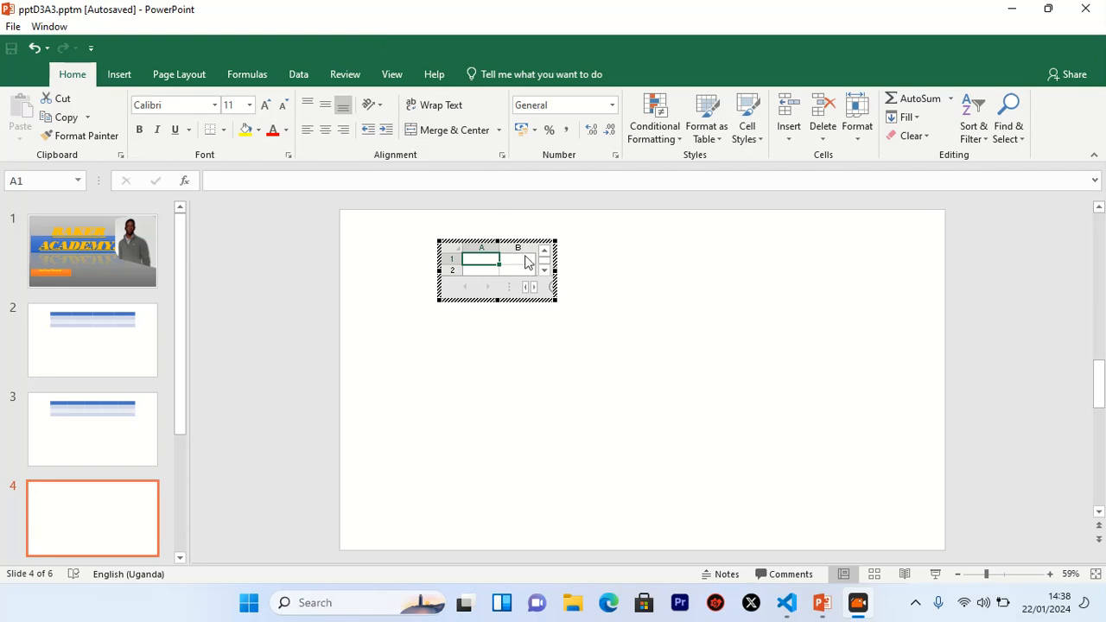
Enlarge the embedded spreadsheet's frame to show columns A to H and rows 1 to 13.
left_click(555, 301)
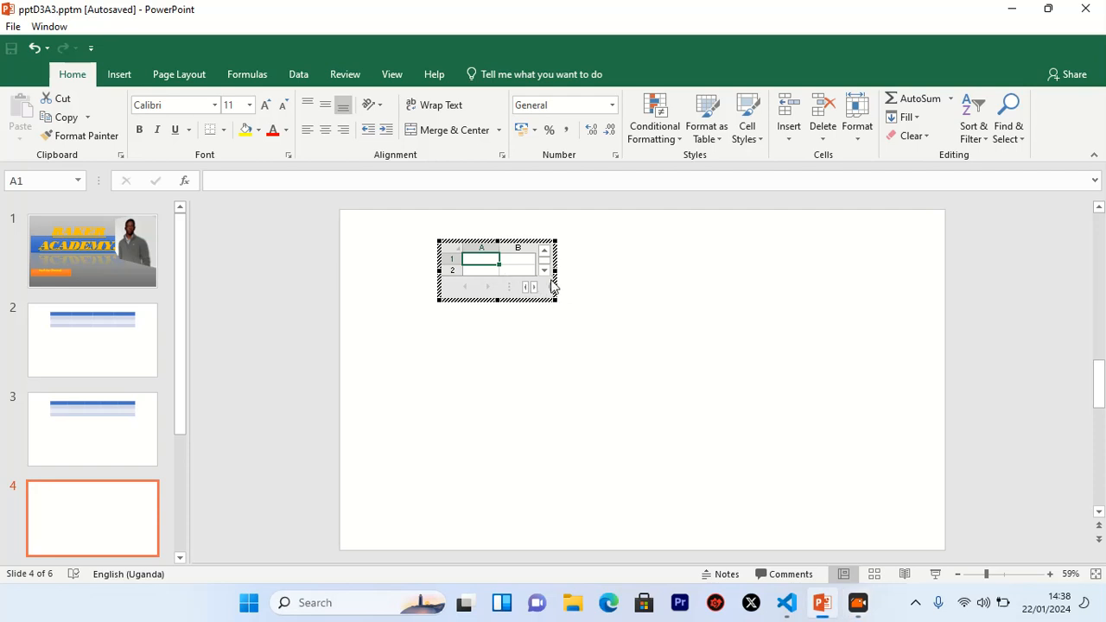
left_click_drag(556, 275, 784, 285)
left_click_drag(584, 304, 544, 313)
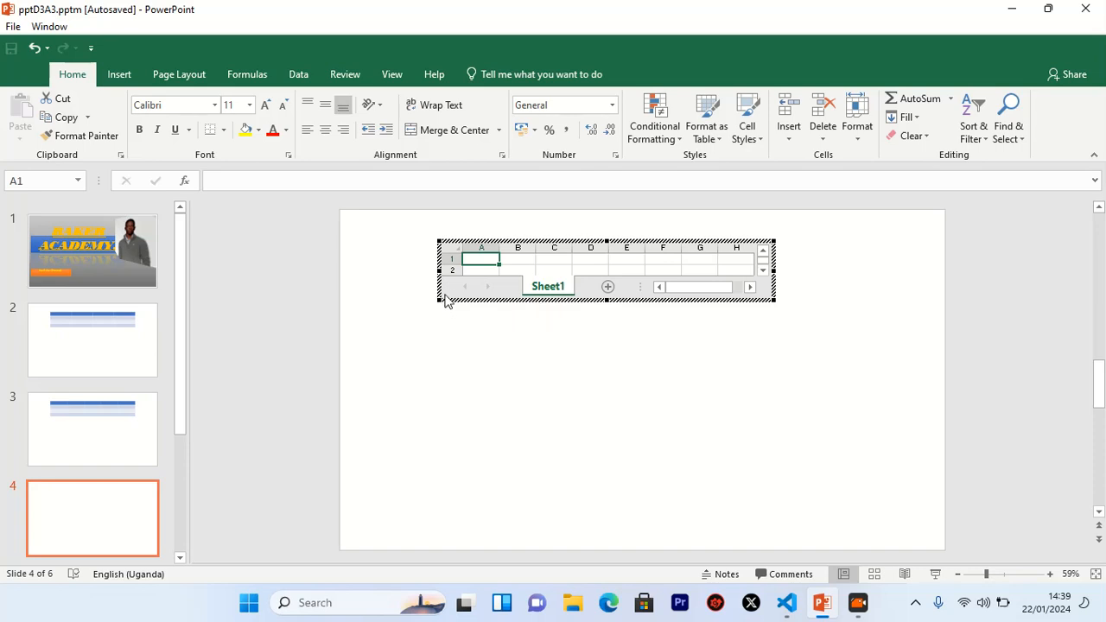
left_click_drag(445, 301, 412, 360)
left_click_drag(411, 404, 410, 425)
left_click_drag(480, 367, 481, 366)
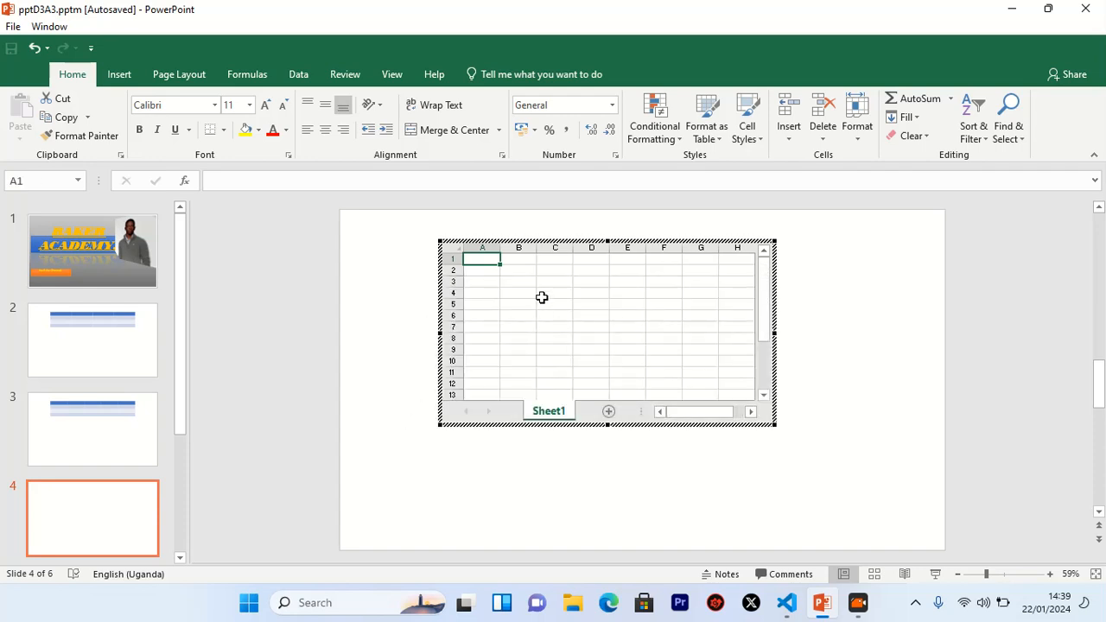
Enter a, b and c in cells A1 to A3 and return from the spreadsheet to the slide.
type("a")
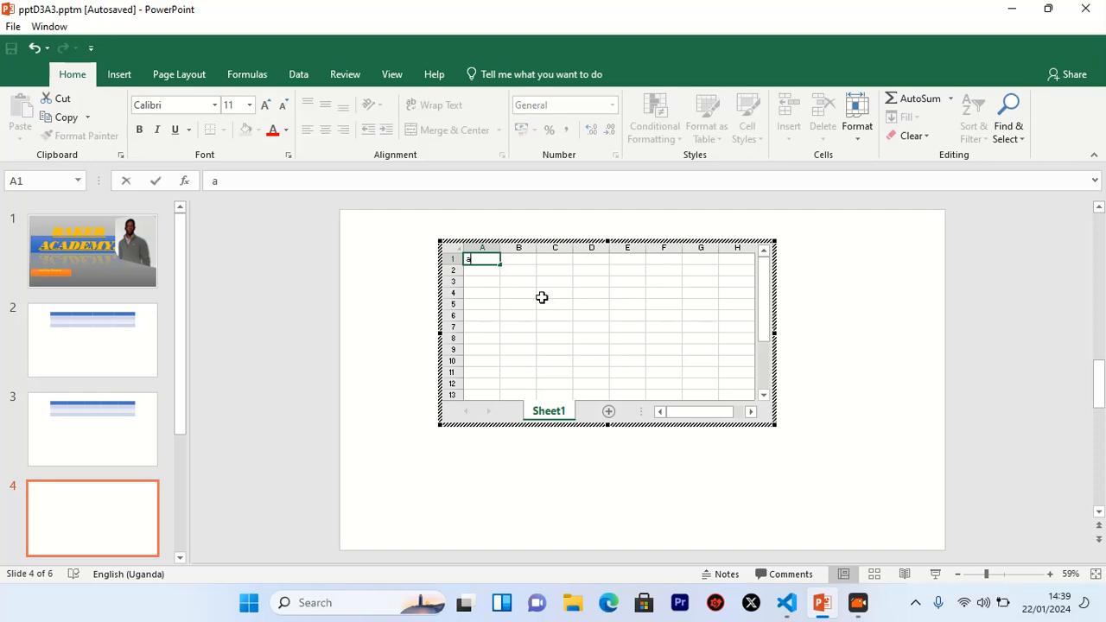
key("Return")
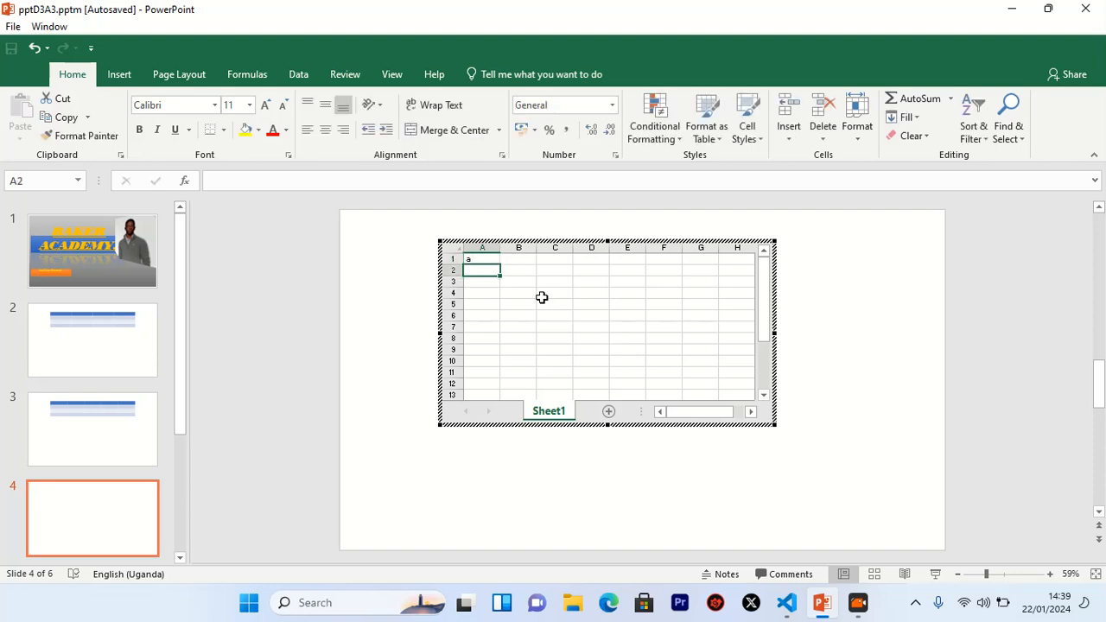
type("b")
key("Return")
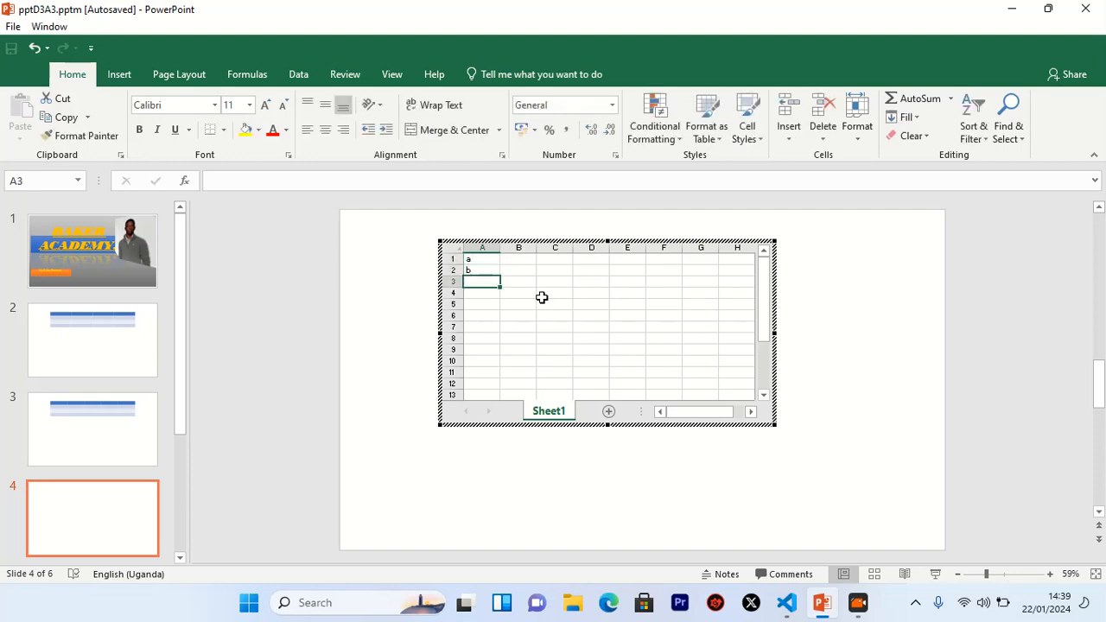
type("c")
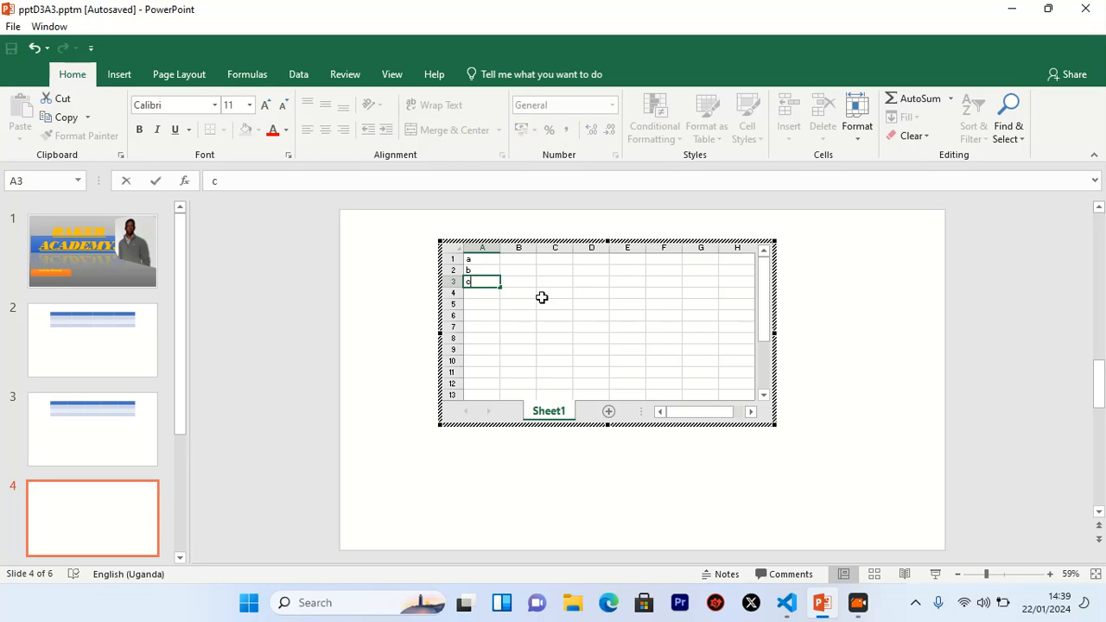
left_click(873, 302)
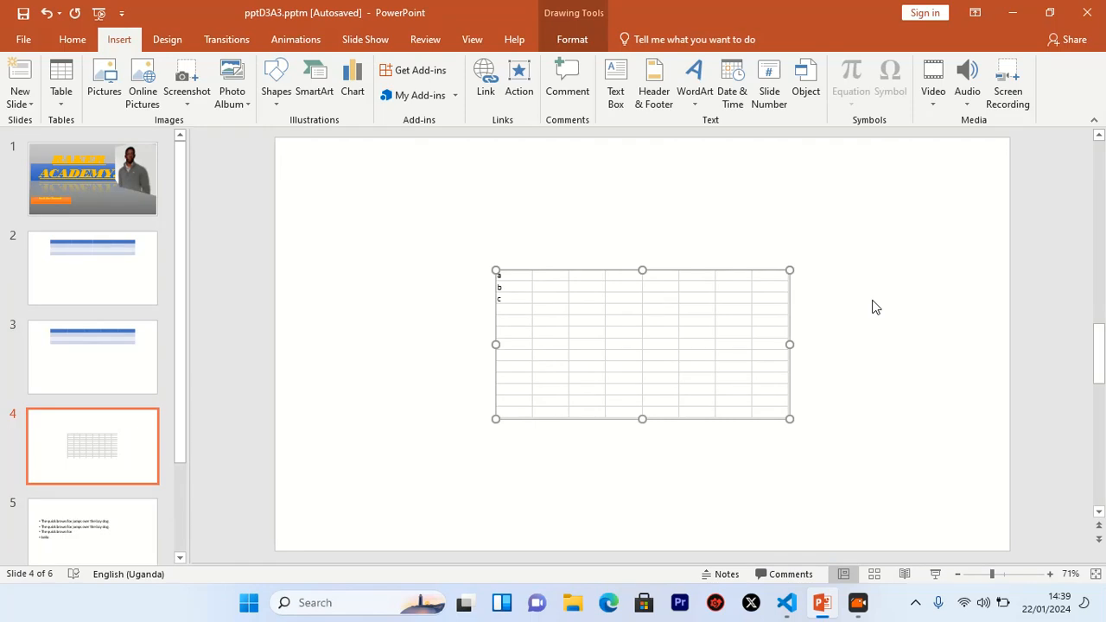
Move the spreadsheet object toward the slide's upper-left corner and enlarge it to cover nearly the whole slide.
left_click_drag(660, 350, 484, 251)
left_click_drag(611, 329, 991, 527)
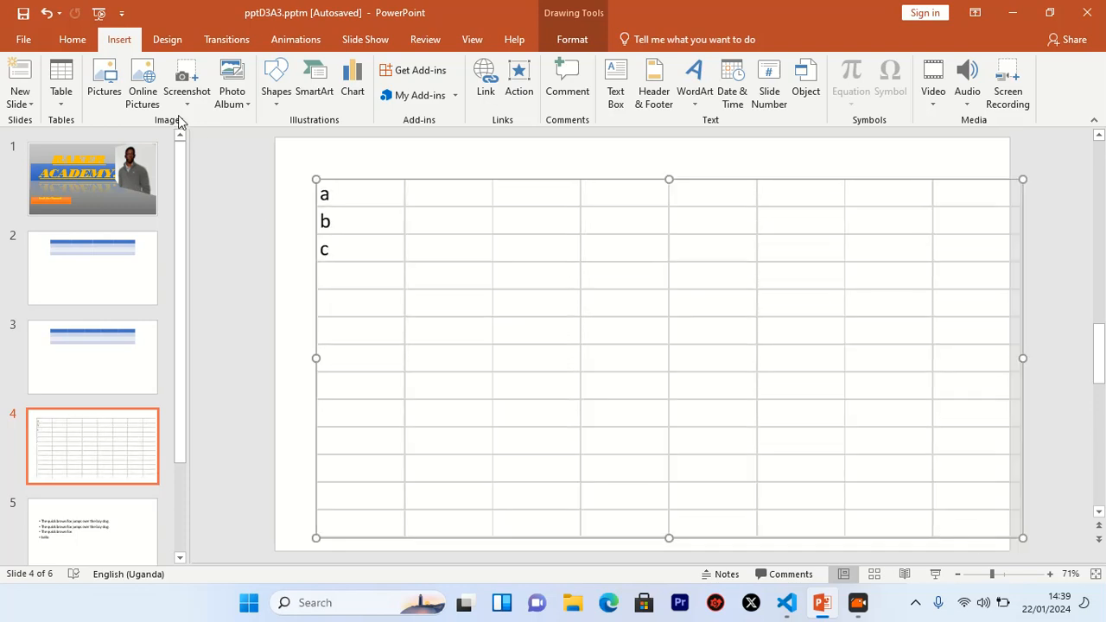
left_click_drag(323, 177, 307, 159)
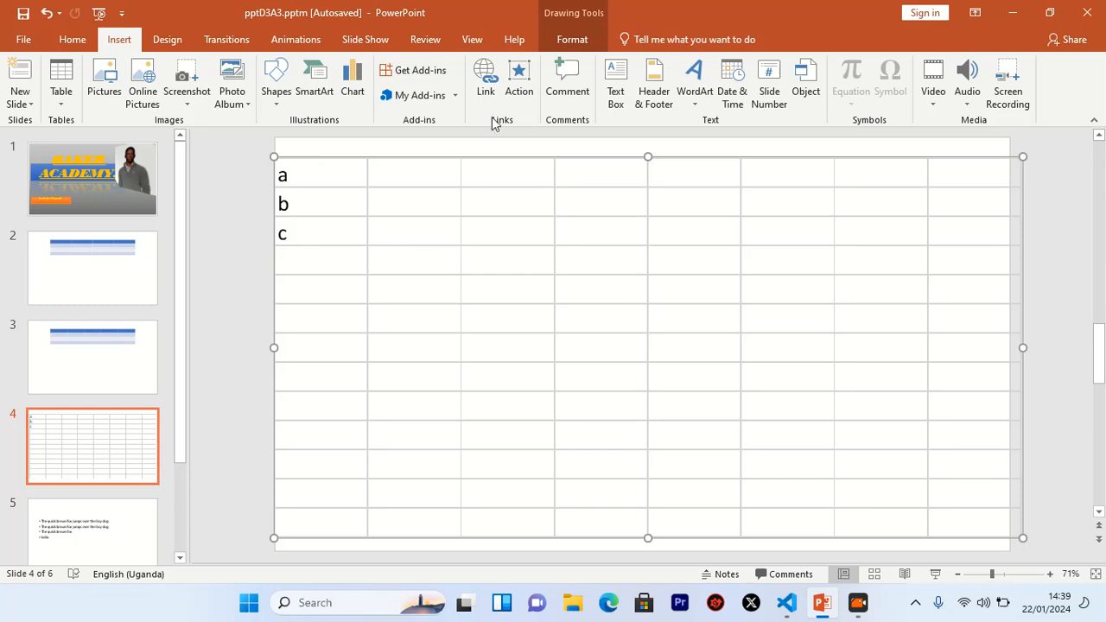
left_click(239, 206)
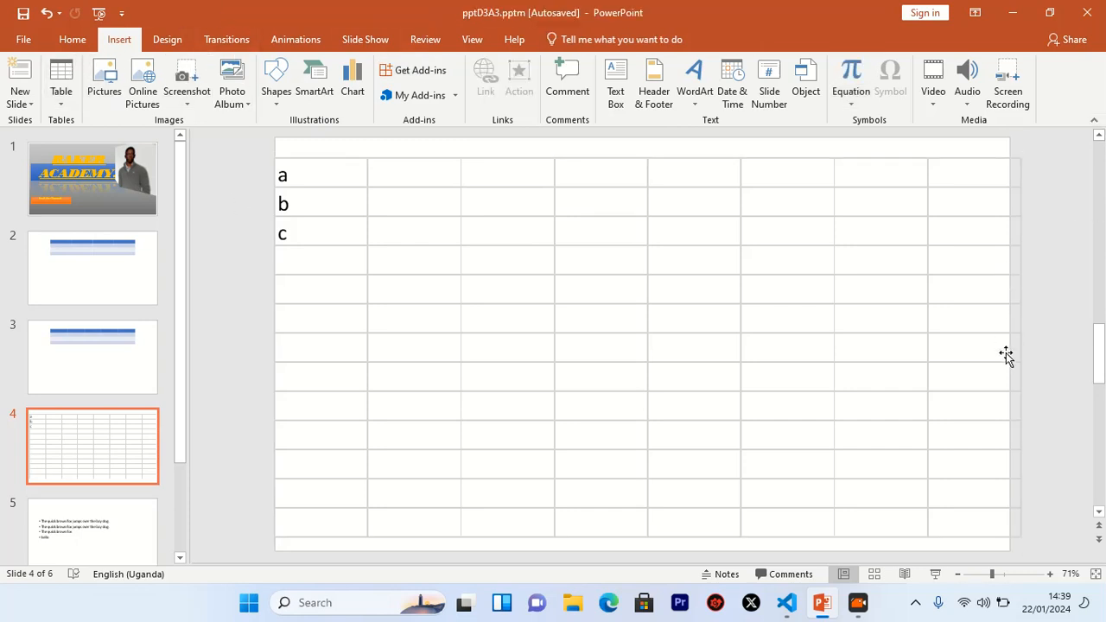
left_click(1044, 488)
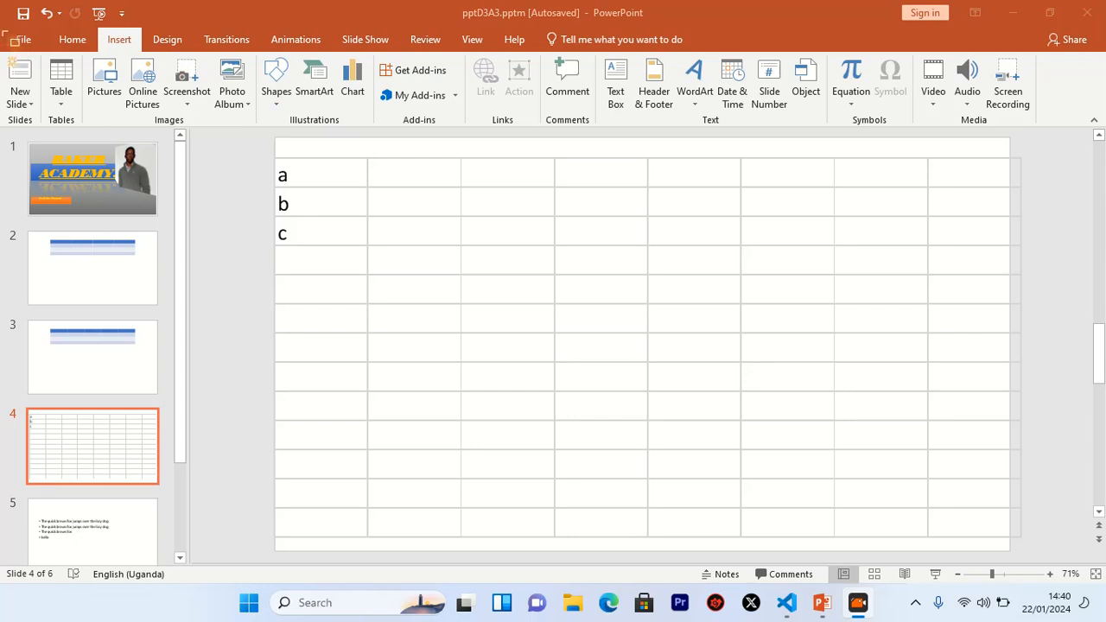
left_click_drag(5, 35, 830, 132)
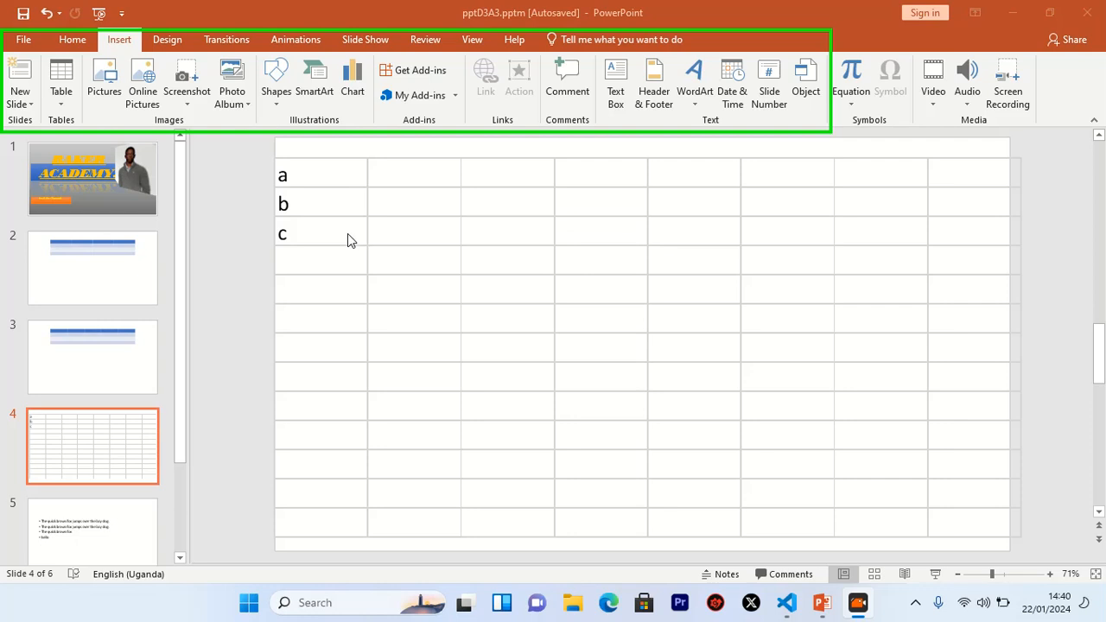
left_click(385, 208)
left_click(386, 208)
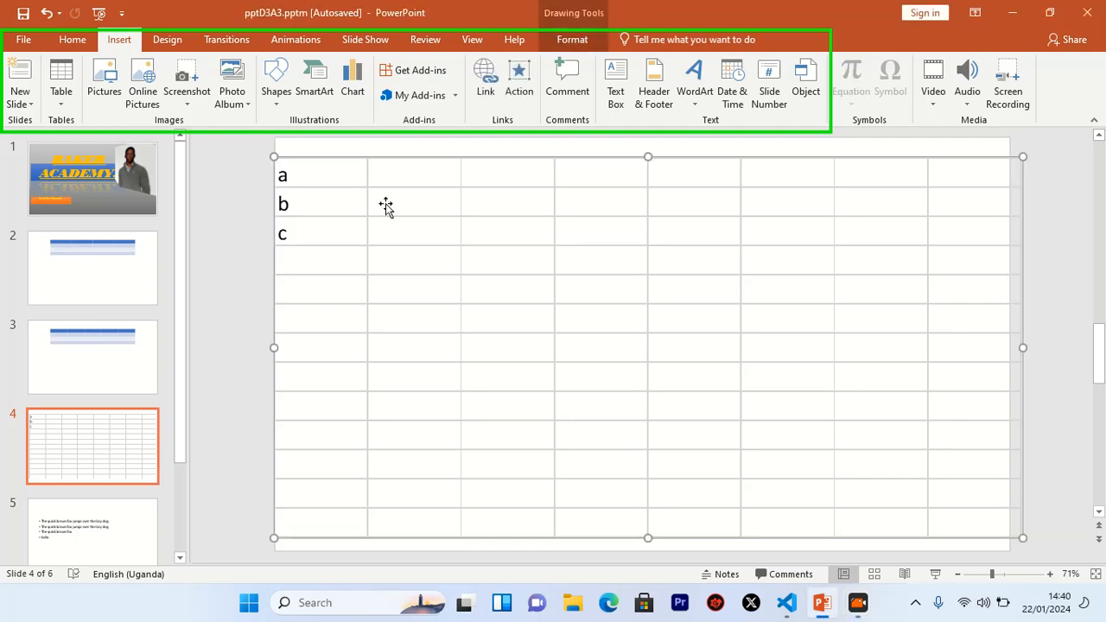
Fill the embedded spreadsheet on slide 4 with standard yellow, and change the fill to standard green.
left_click(572, 40)
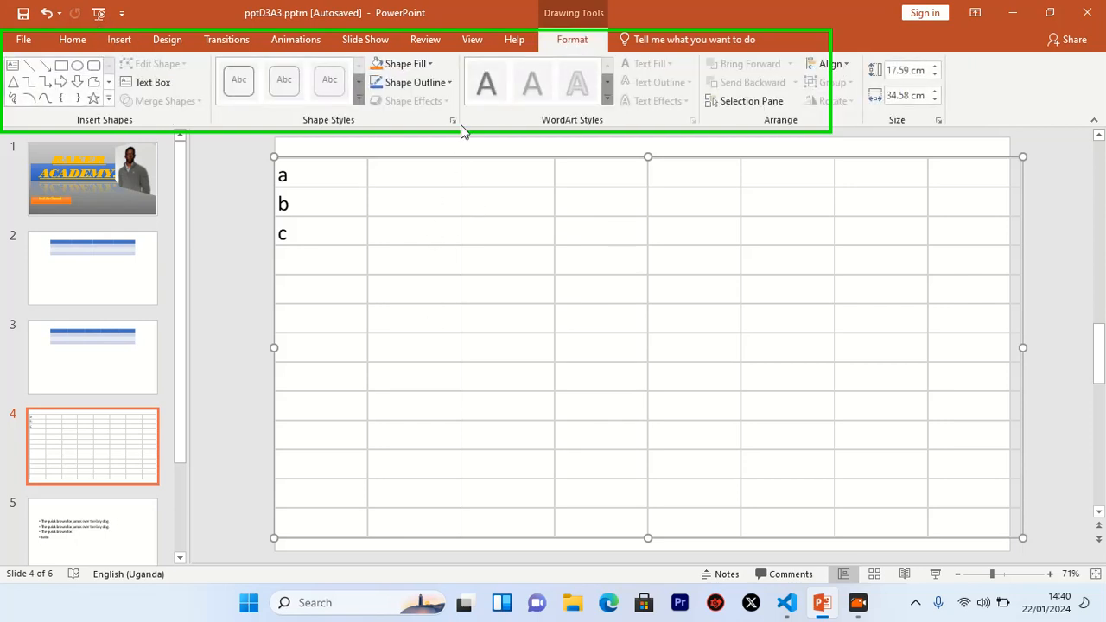
left_click(419, 66)
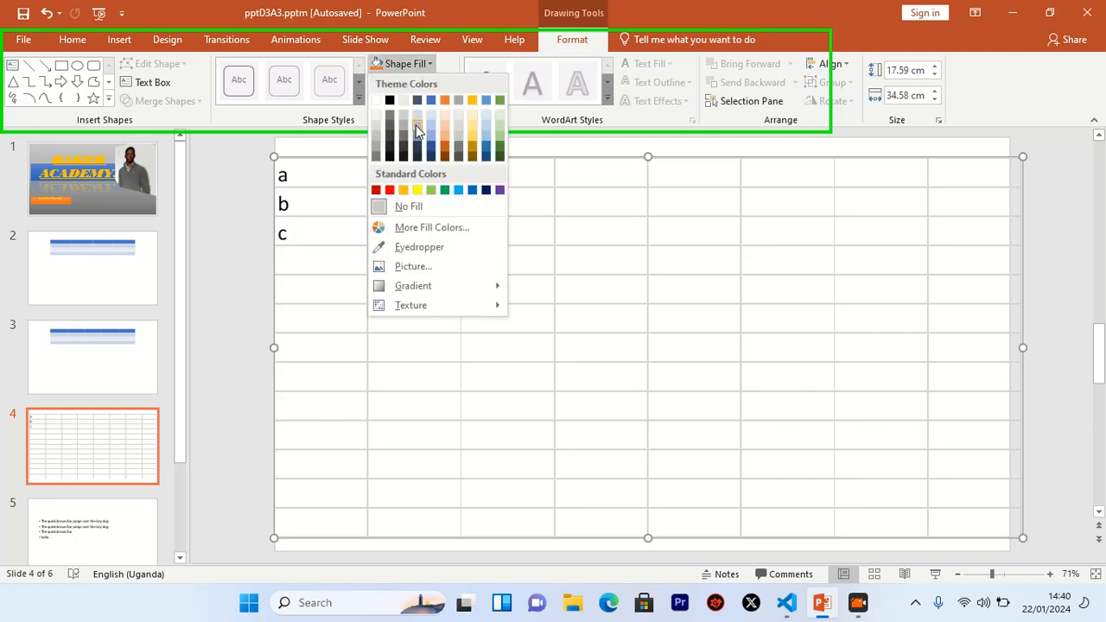
left_click(416, 190)
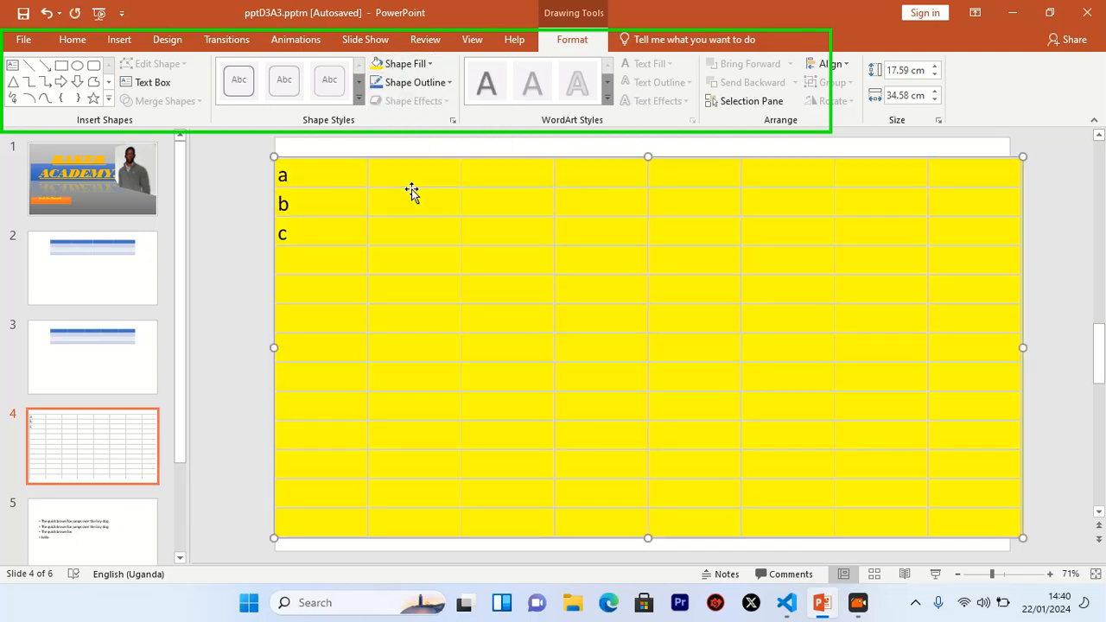
left_click(431, 65)
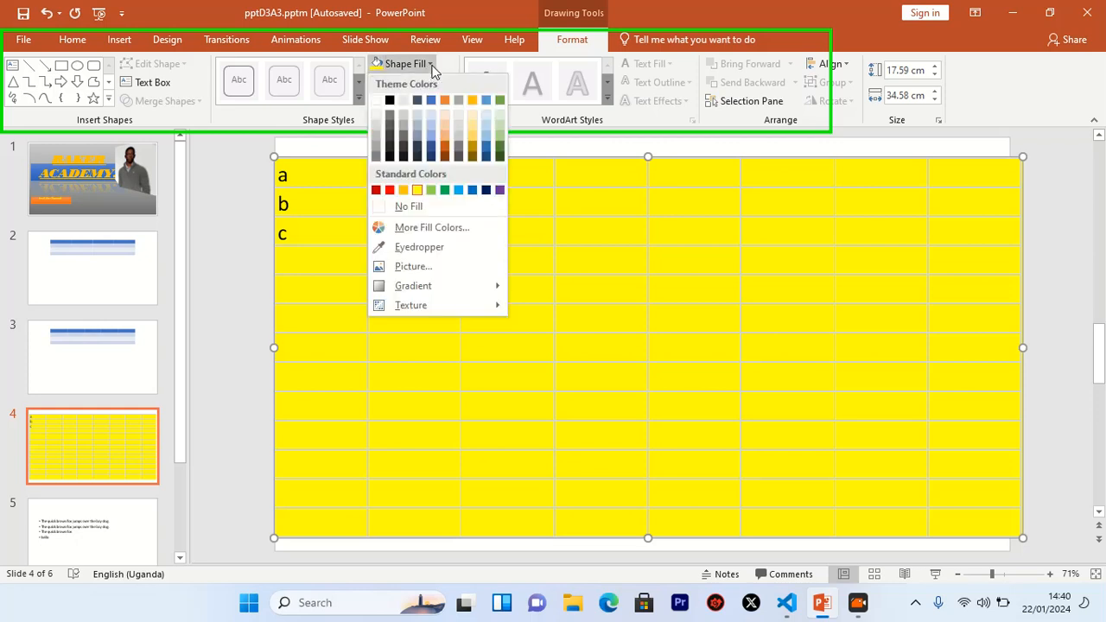
left_click(444, 190)
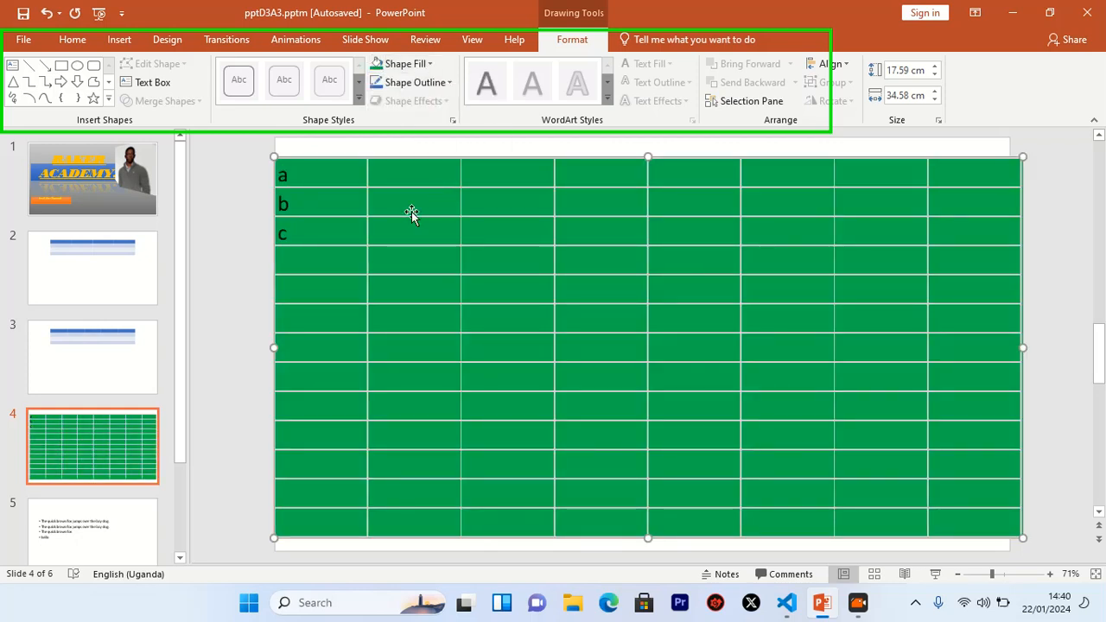
Compare the formatting tools offered for the table on slide 3 with those for the embedded spreadsheet on slide 4.
left_click(142, 350)
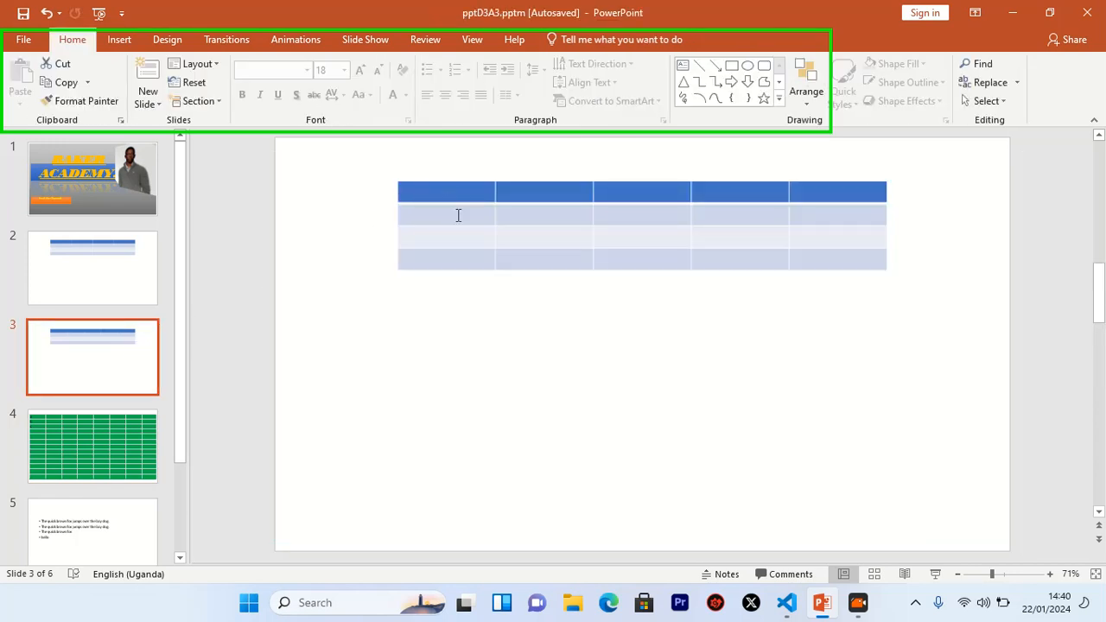
left_click(458, 215)
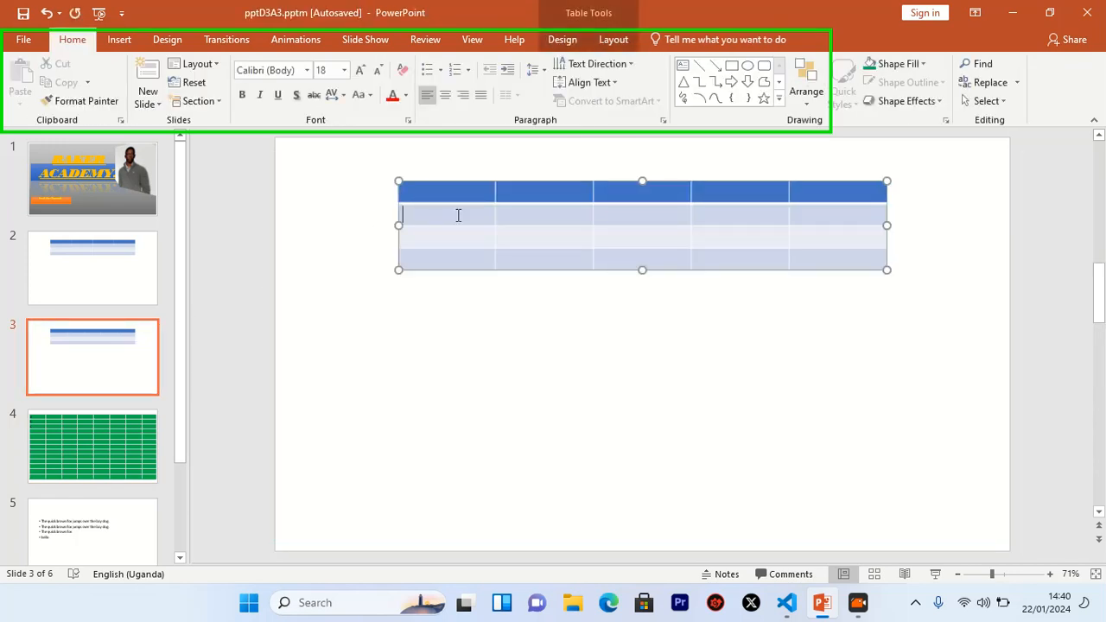
left_click(483, 188)
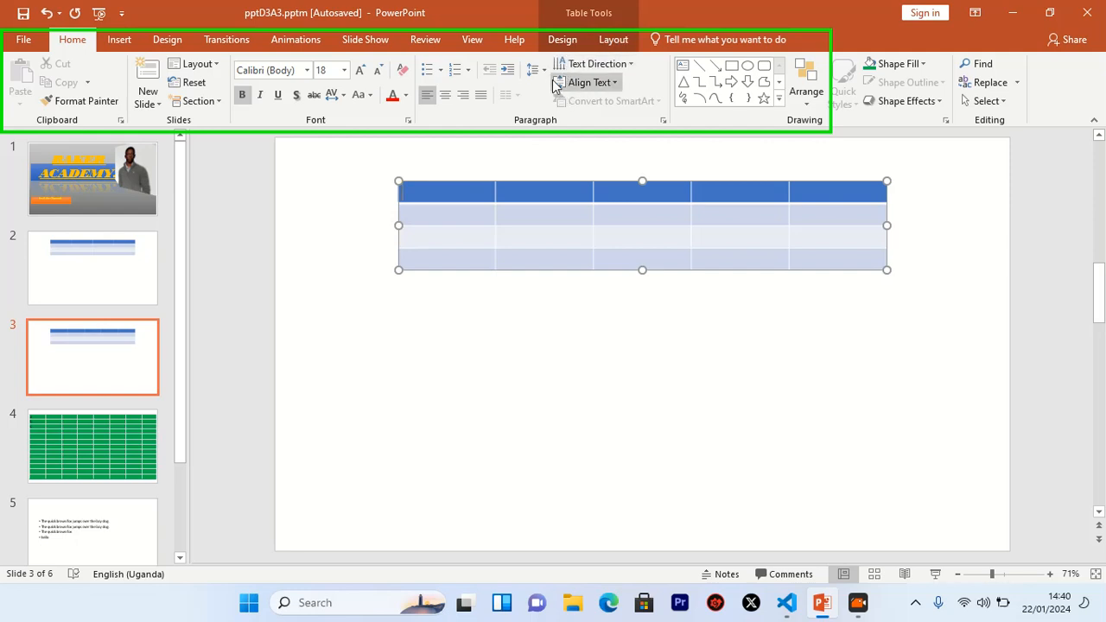
left_click(109, 427)
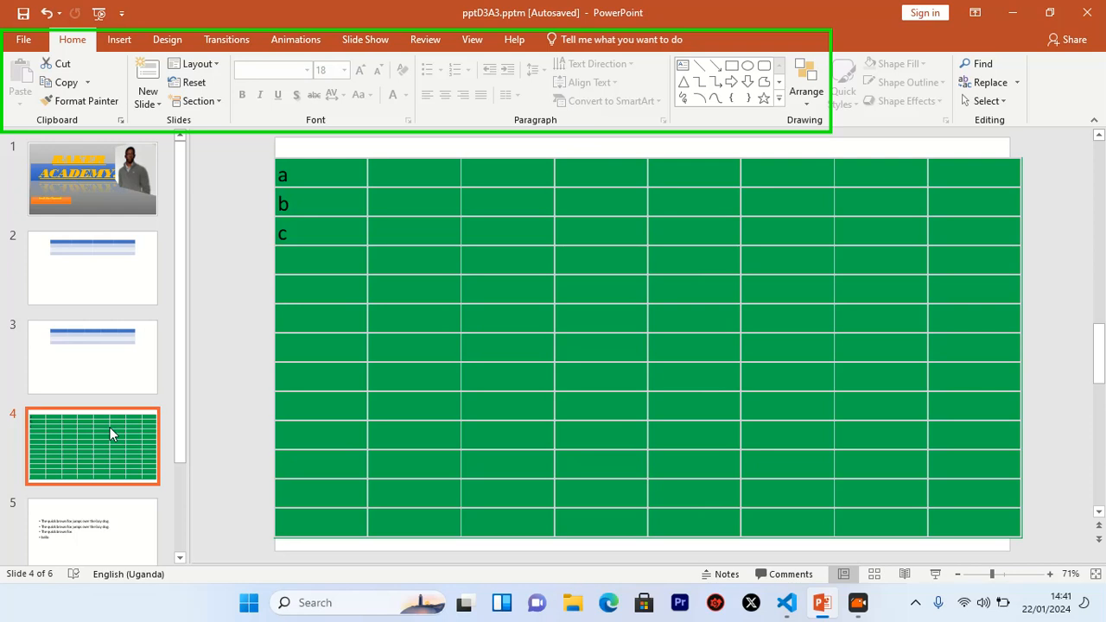
left_click(494, 357)
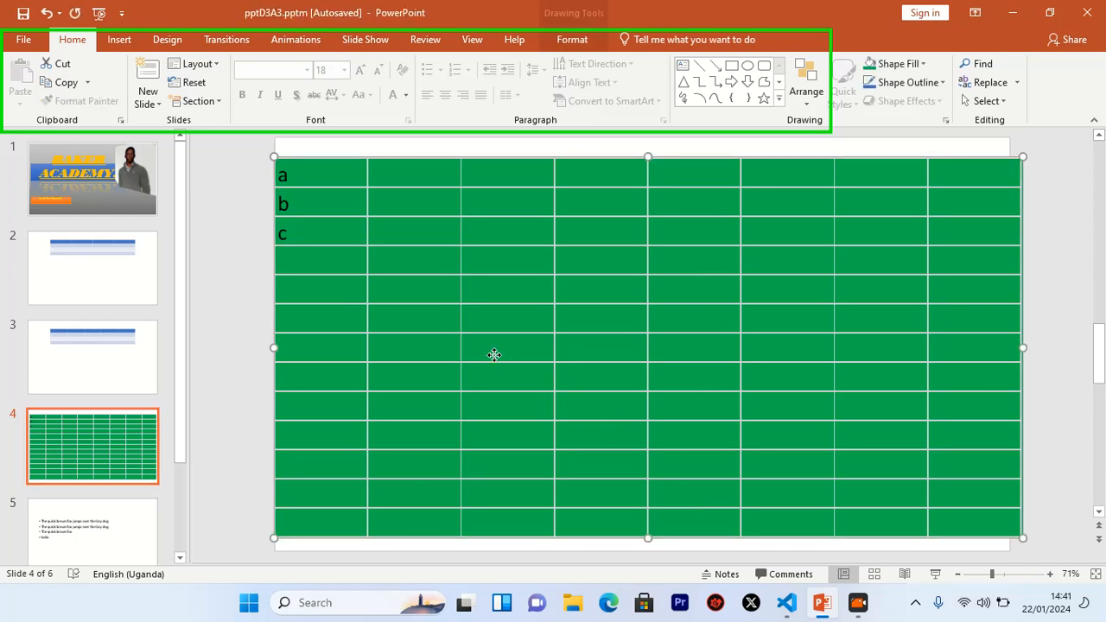
left_click(573, 40)
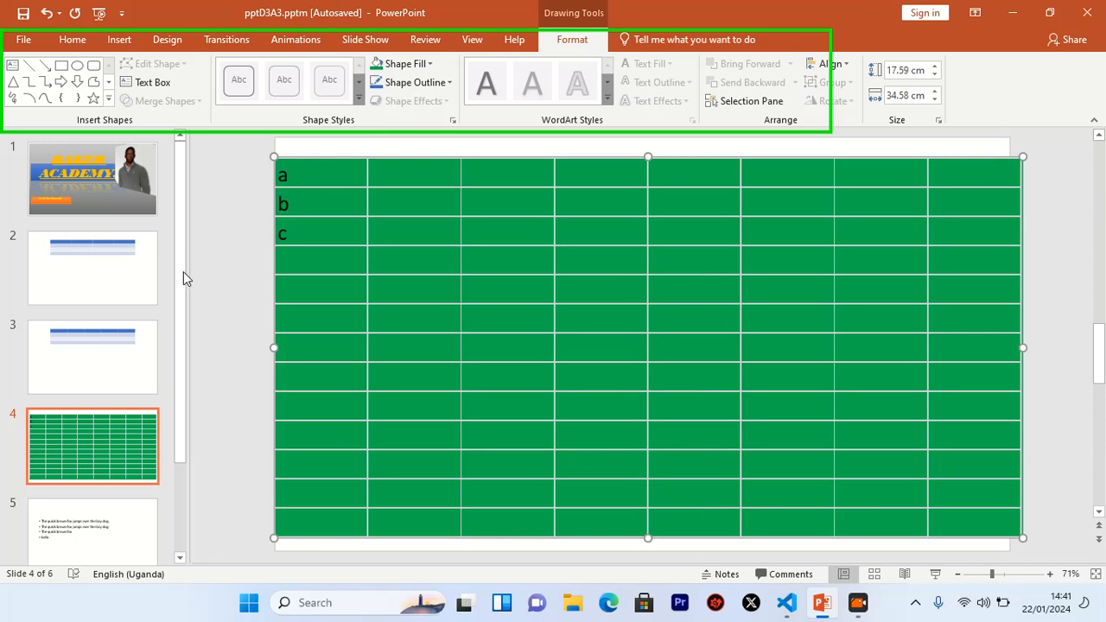
left_click(113, 350)
left_click(489, 240)
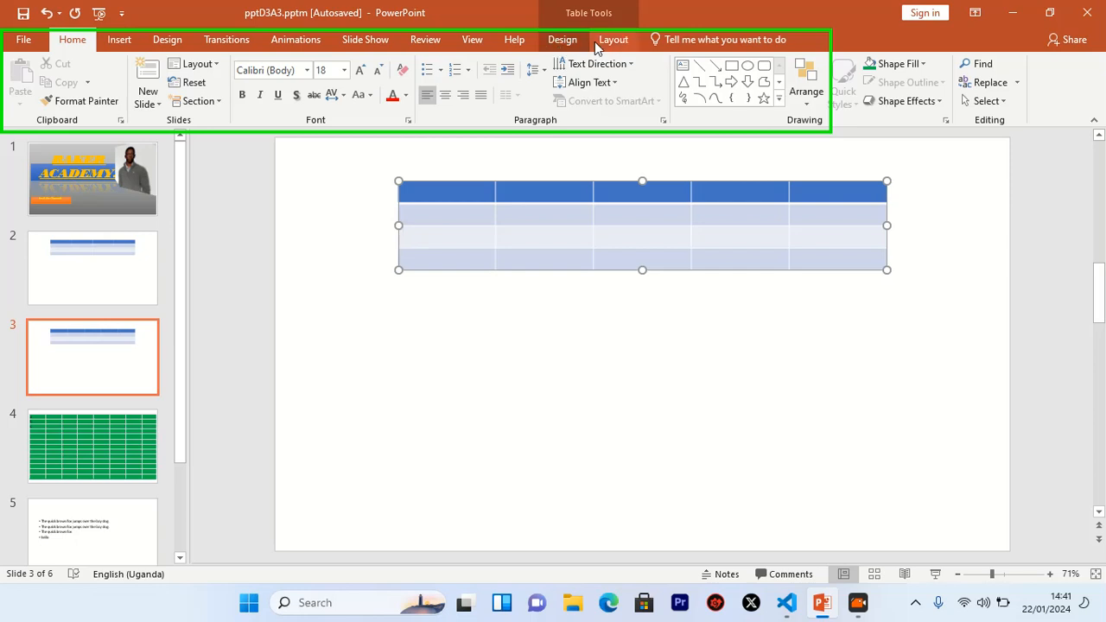
left_click(127, 446)
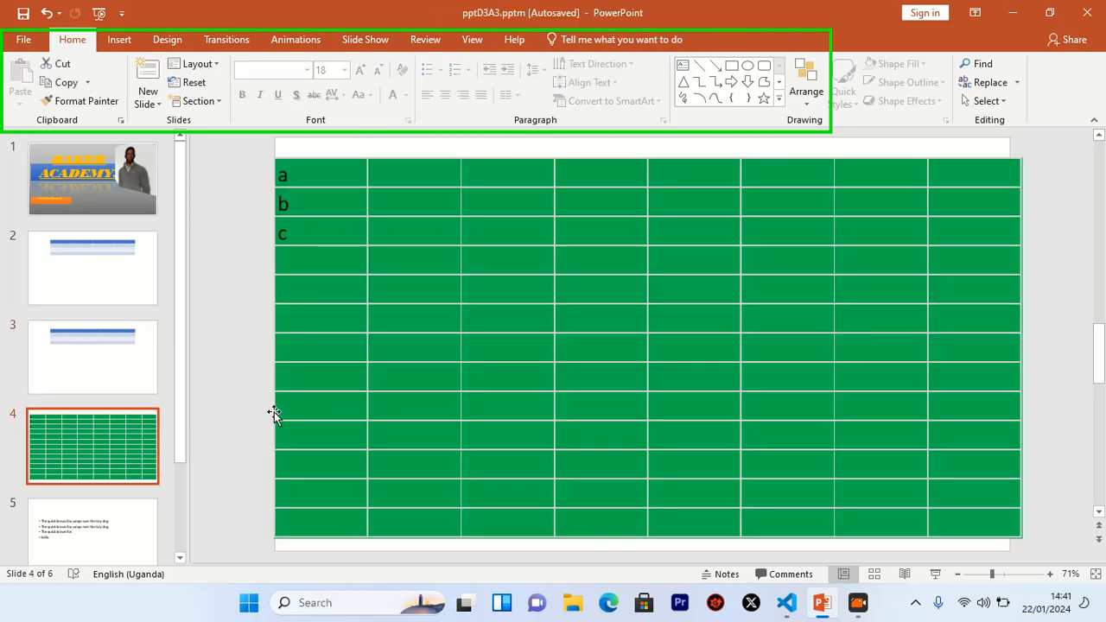
left_click(337, 396)
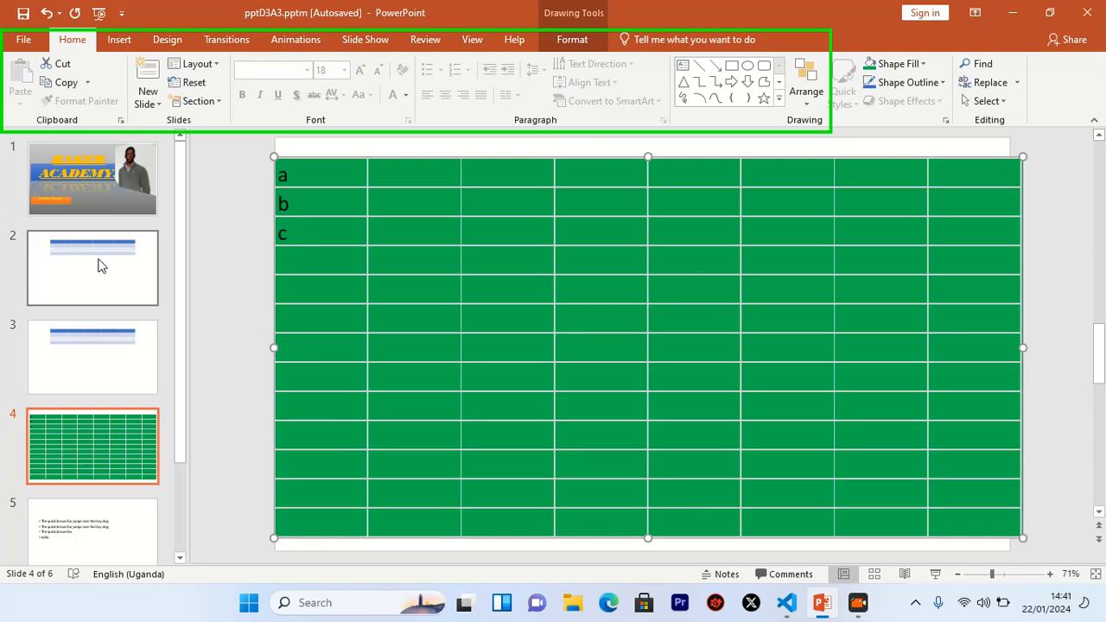
left_click(98, 300)
left_click(95, 344)
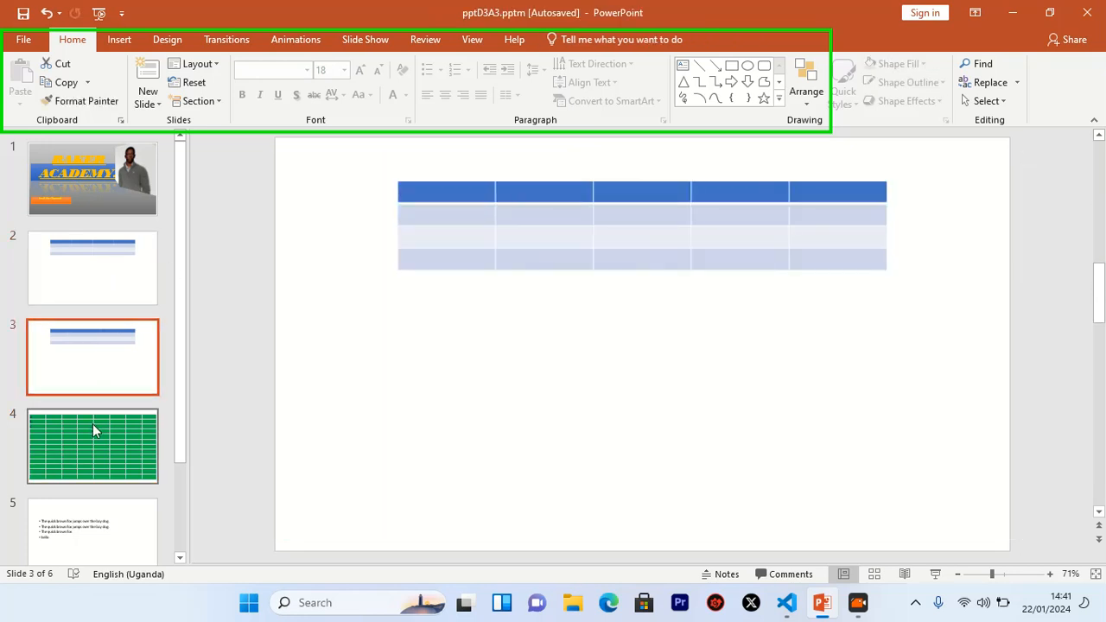
Give the embedded spreadsheet on slide 4 a 4½ pt outline in standard yellow.
left_click(95, 425)
left_click(375, 384)
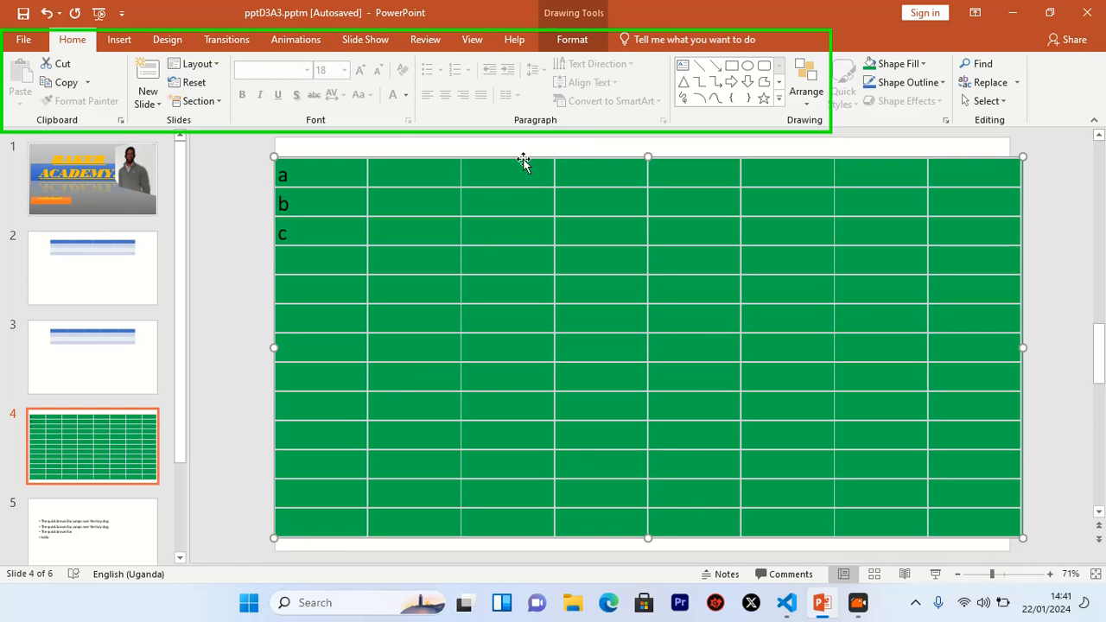
left_click(570, 38)
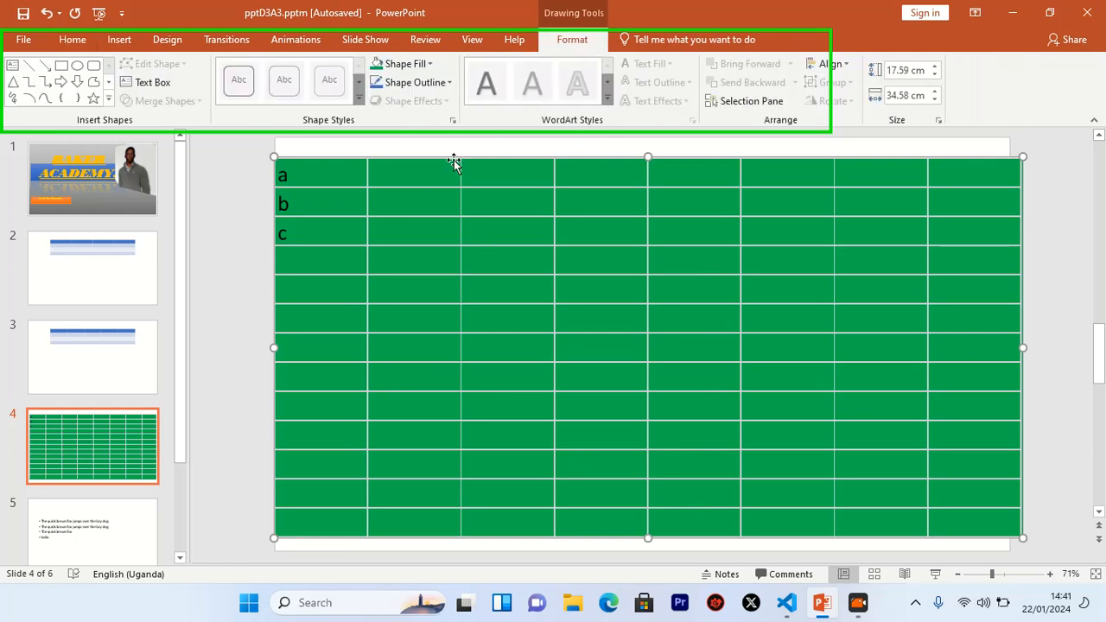
left_click(433, 90)
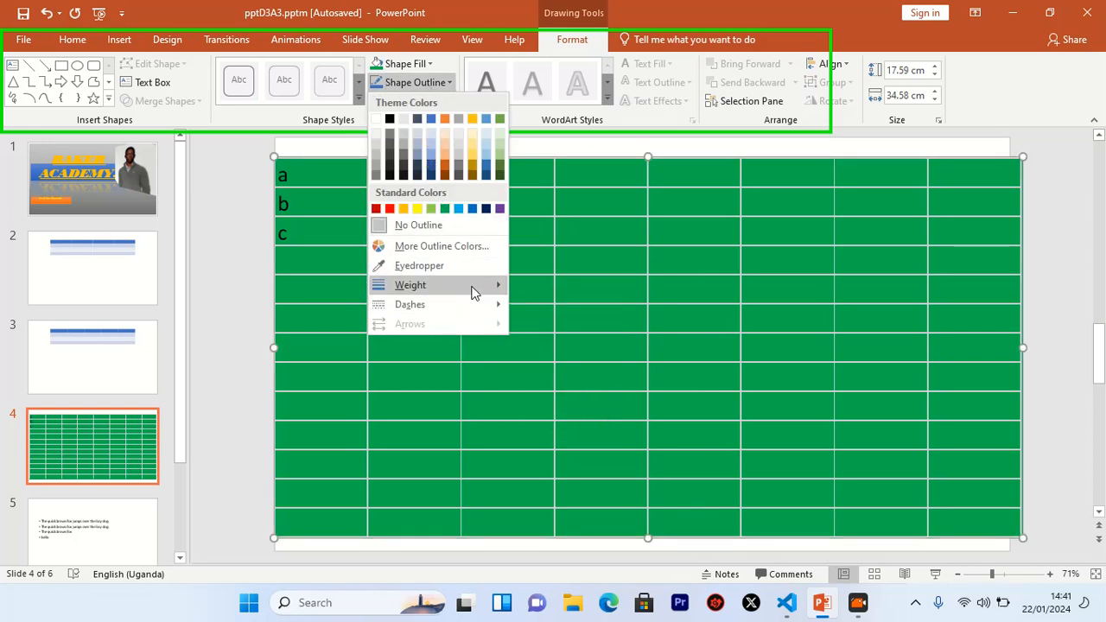
mouse_move(475, 289)
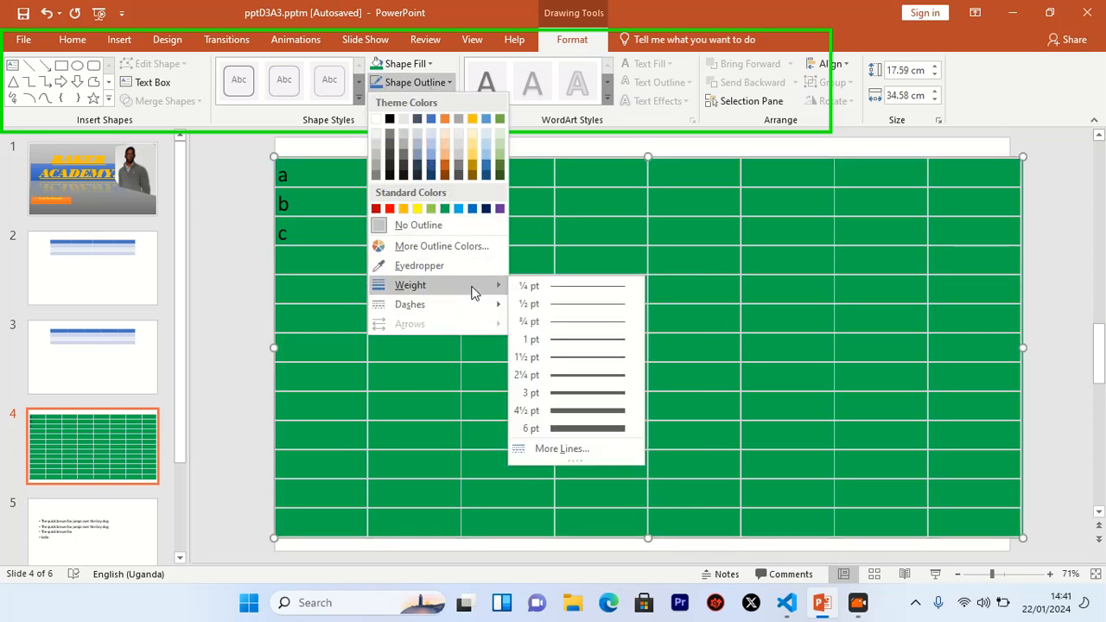
left_click(577, 414)
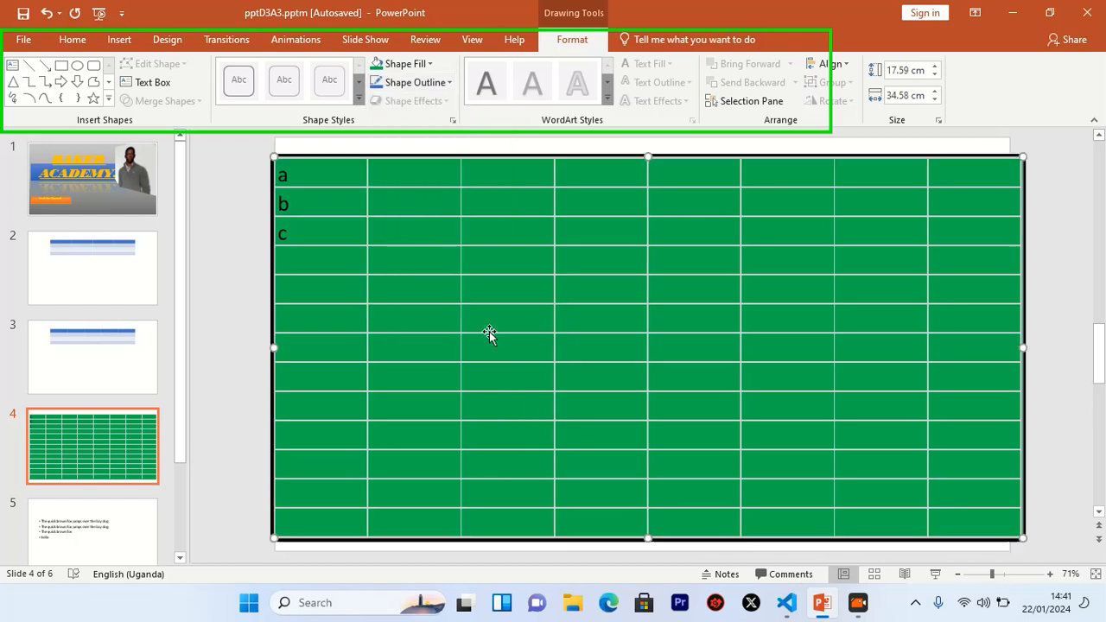
left_click(401, 84)
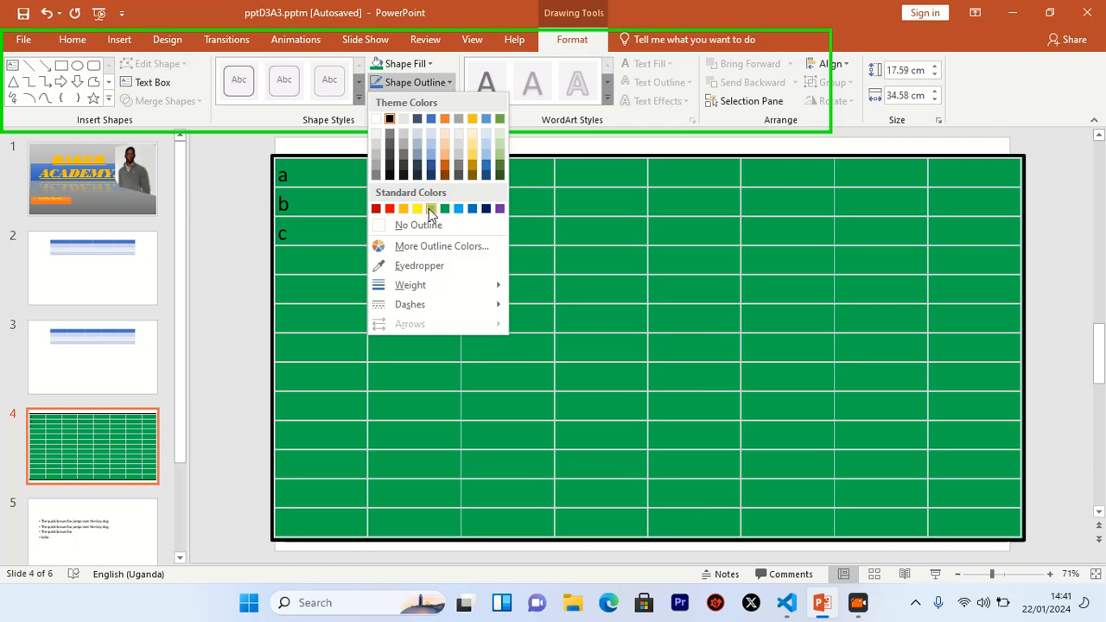
left_click(418, 208)
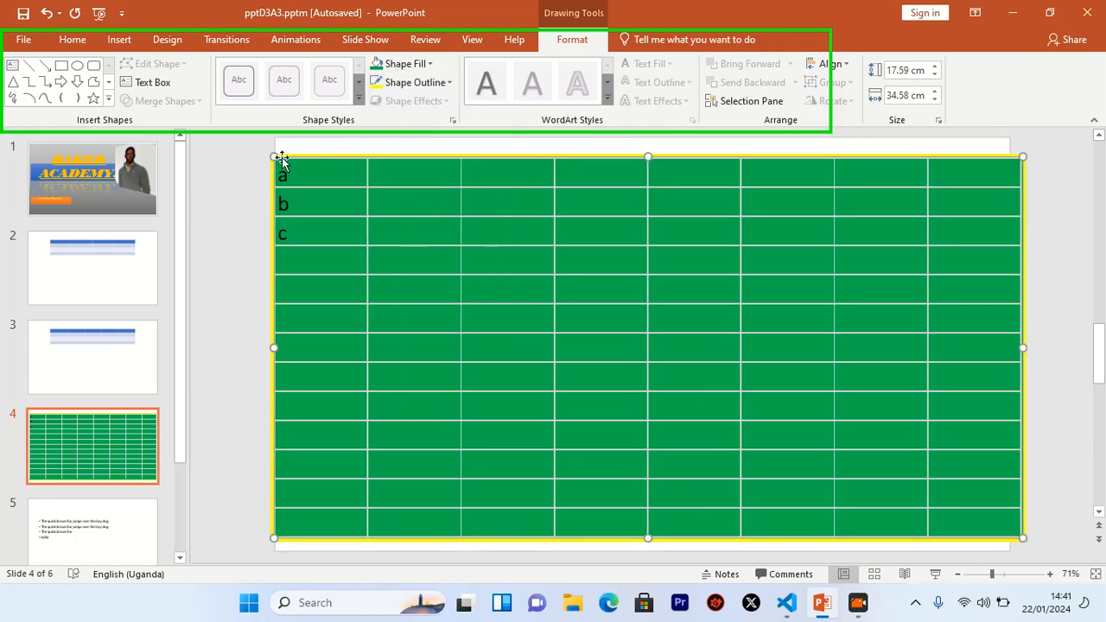
Shrink the spreadsheet object to about 14.1 cm high by 27.8 cm wide and reposition it inside the slide.
left_click_drag(281, 158, 429, 230)
left_click_drag(502, 257, 447, 210)
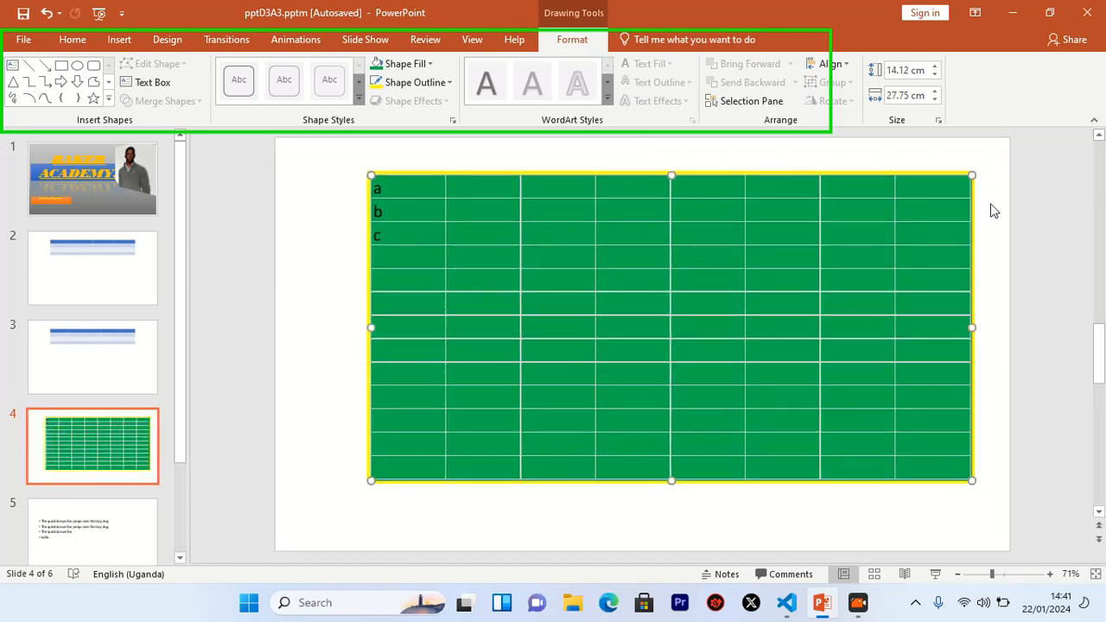
Apply the orange banded-row table style to the table on slide 3.
left_click(122, 385)
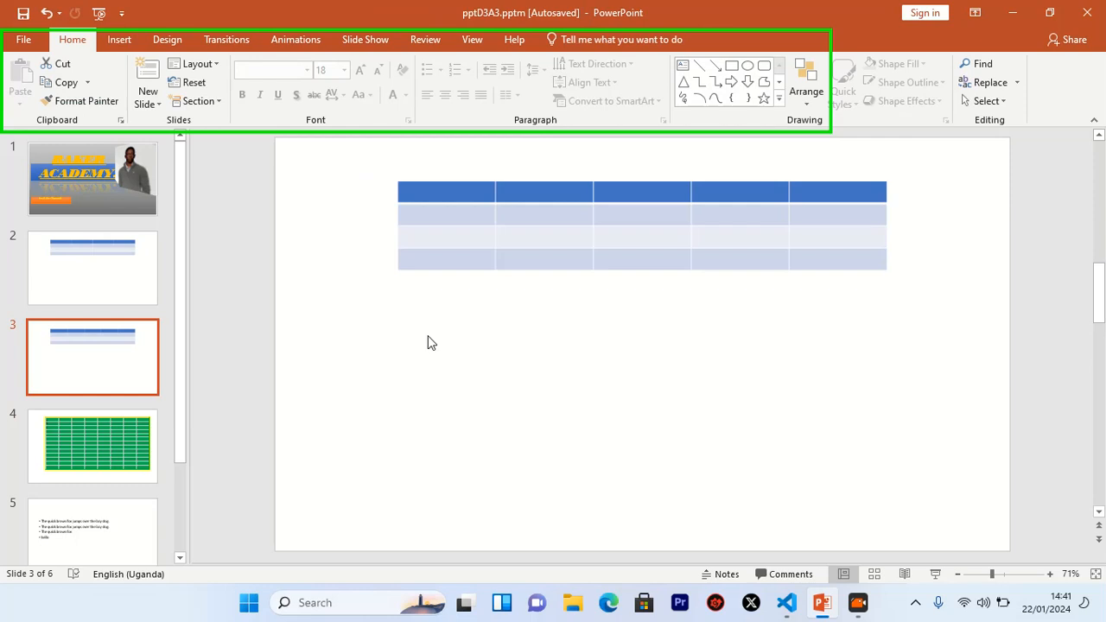
left_click(532, 267)
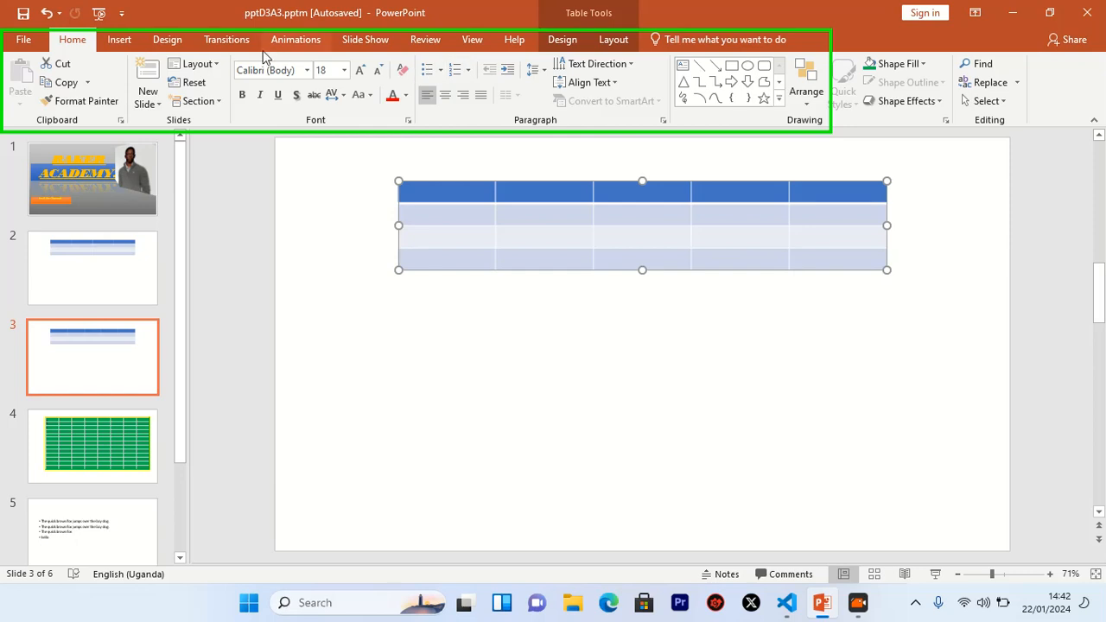
left_click(559, 42)
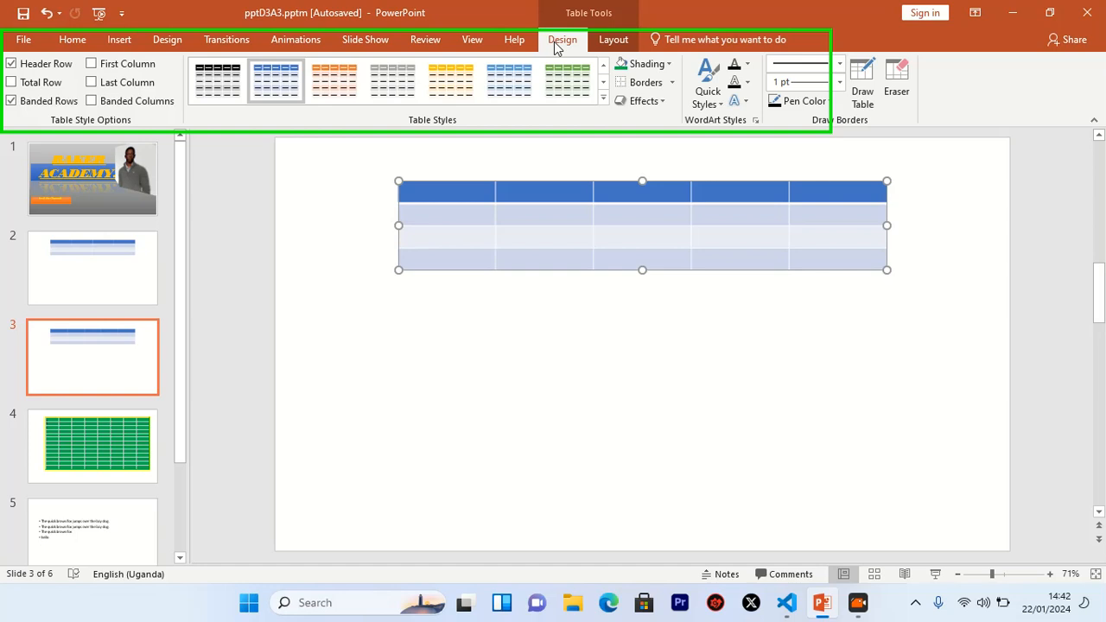
left_click(329, 98)
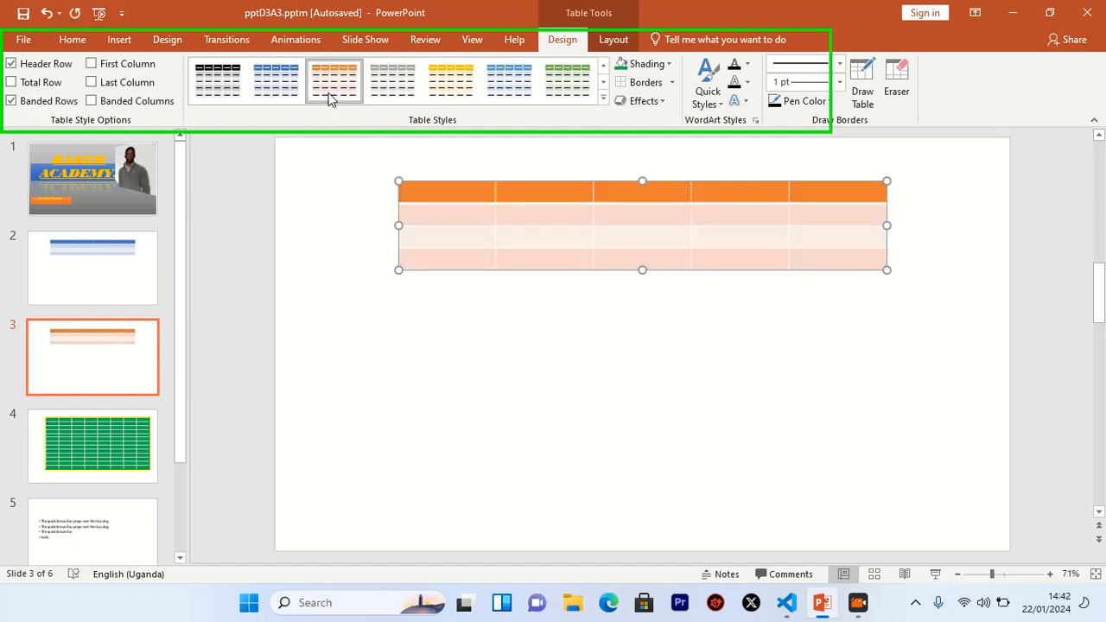
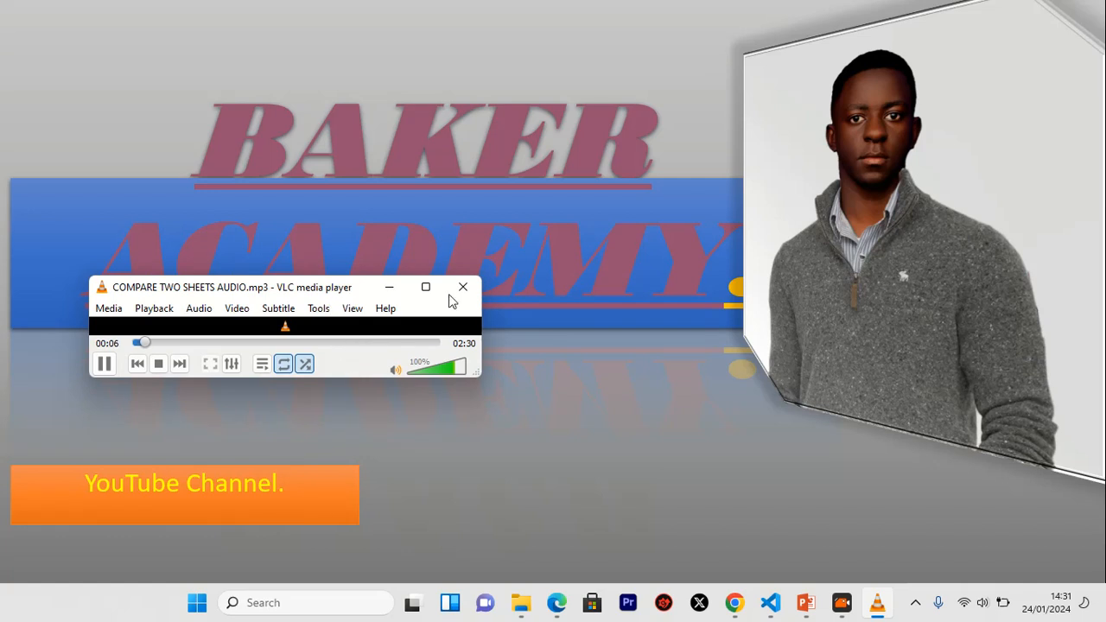
Close the VLC audio player and end the slide show to return to editing the presentation.
left_click(462, 287)
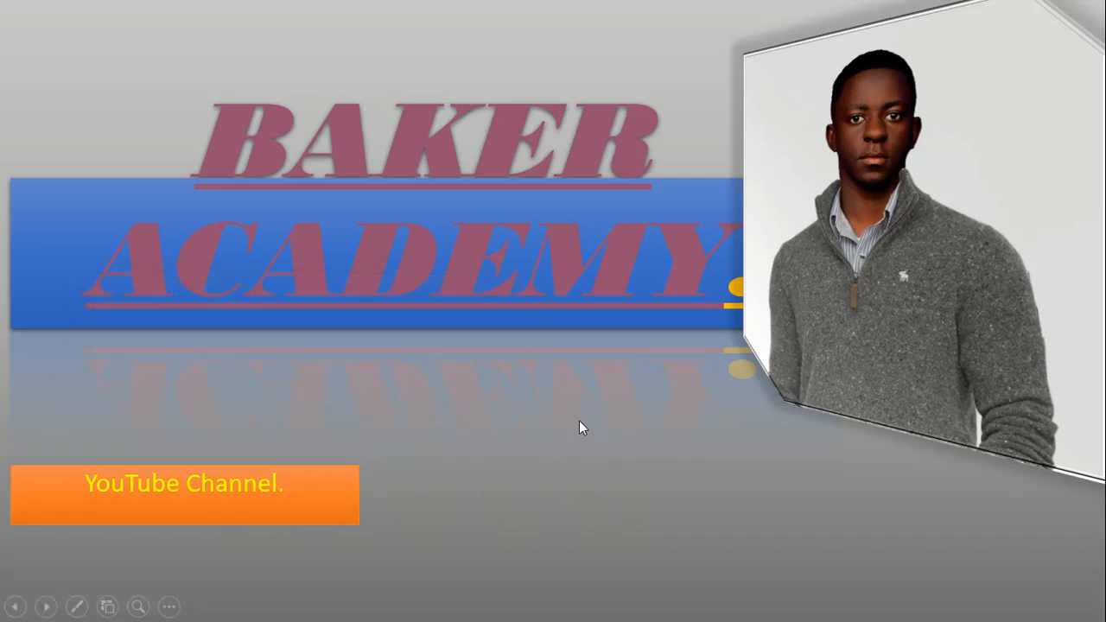
key("Escape")
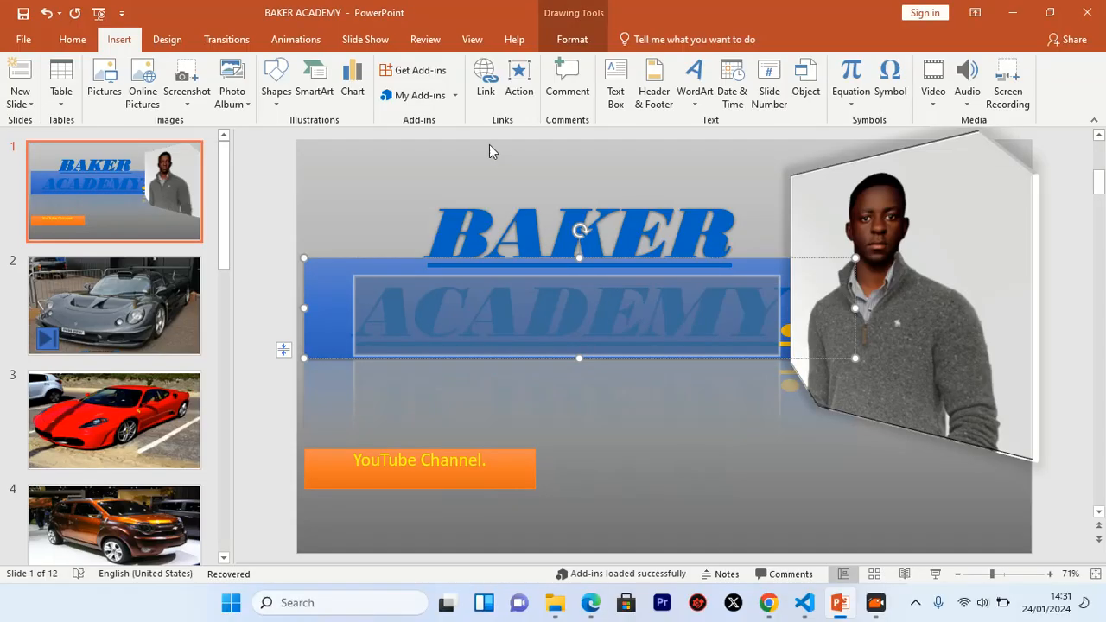
Try to link the YouTube Channel box on slide 1 to a custom show in its click action settings.
left_click(57, 342)
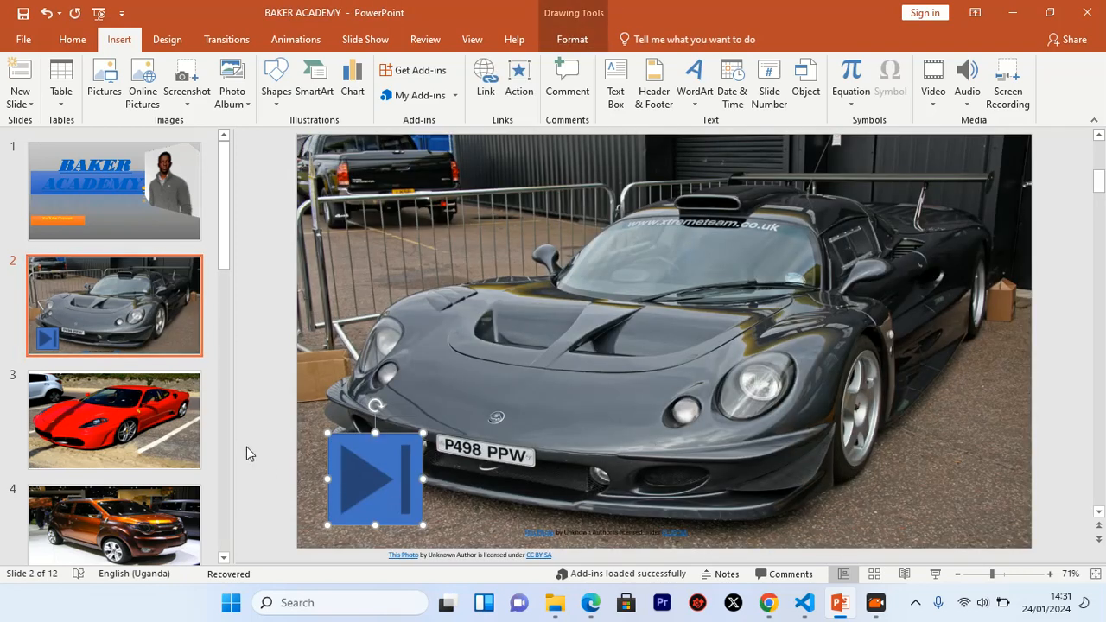
left_click(124, 214)
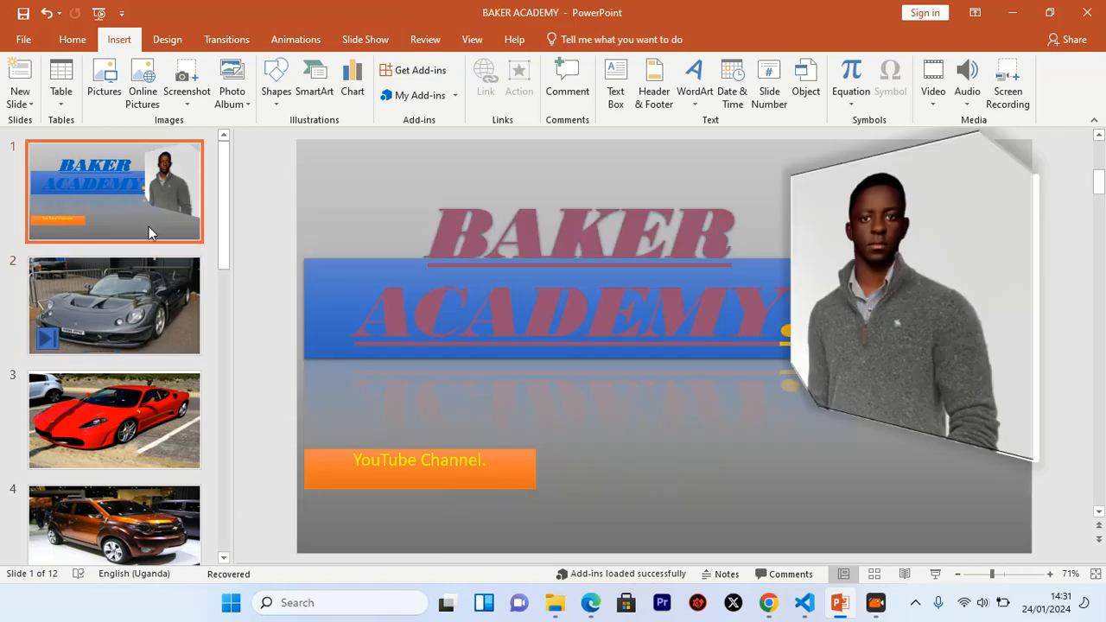
double_click(370, 467)
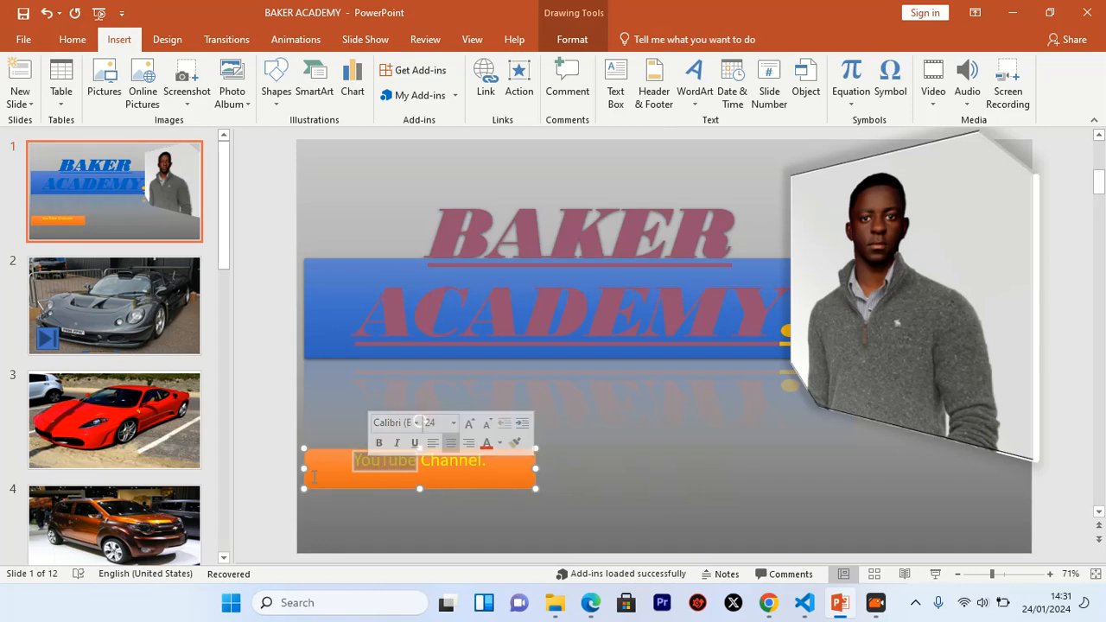
left_click(306, 474)
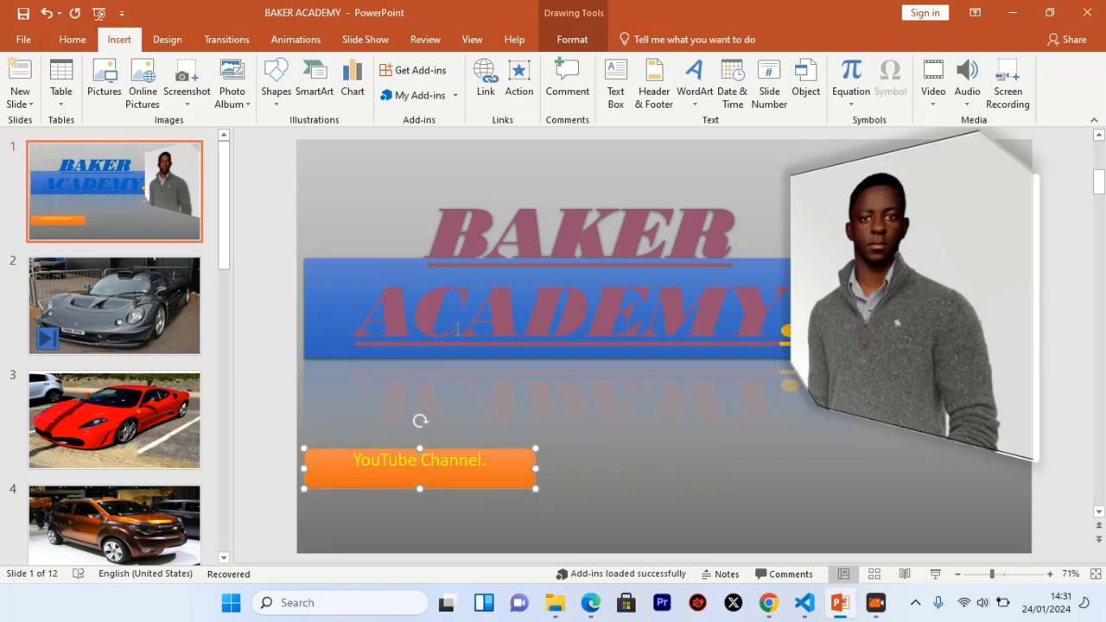
left_click(510, 95)
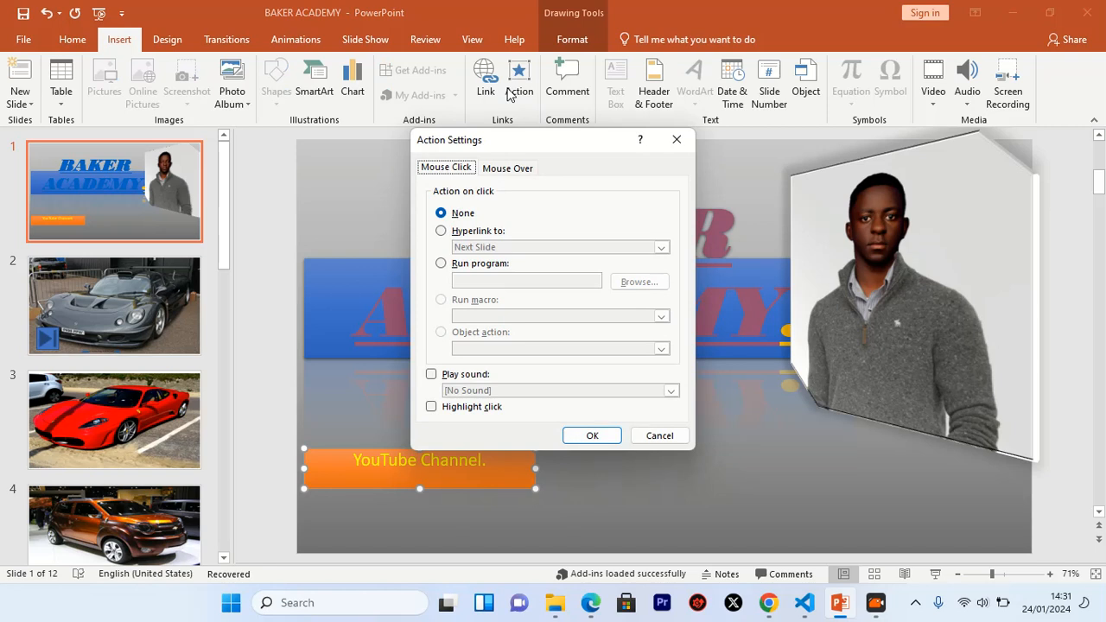
left_click(463, 231)
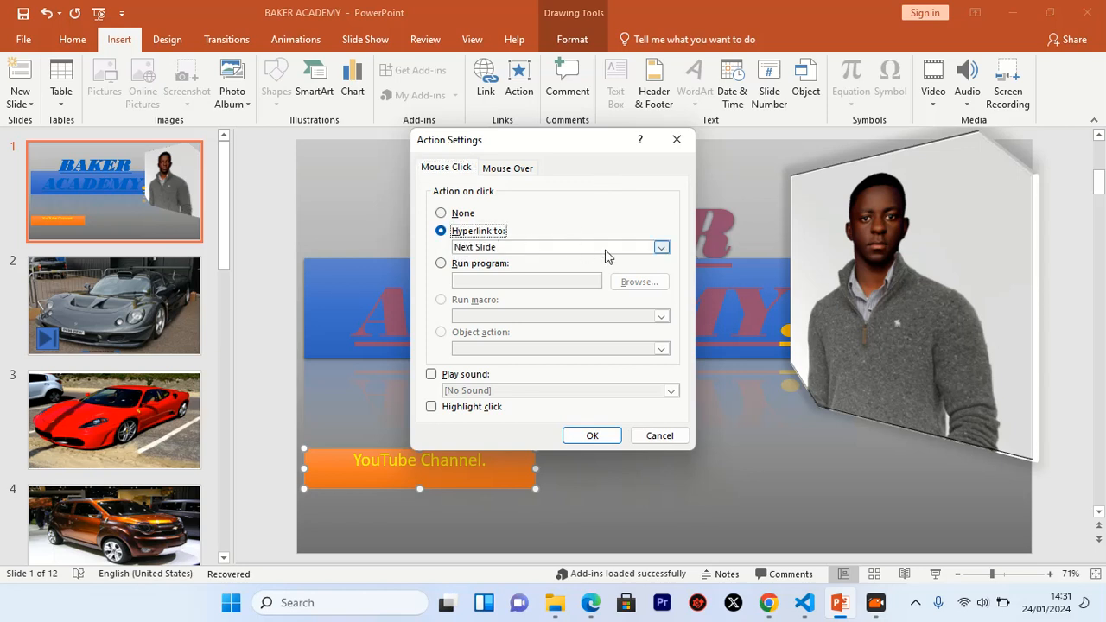
left_click(661, 248)
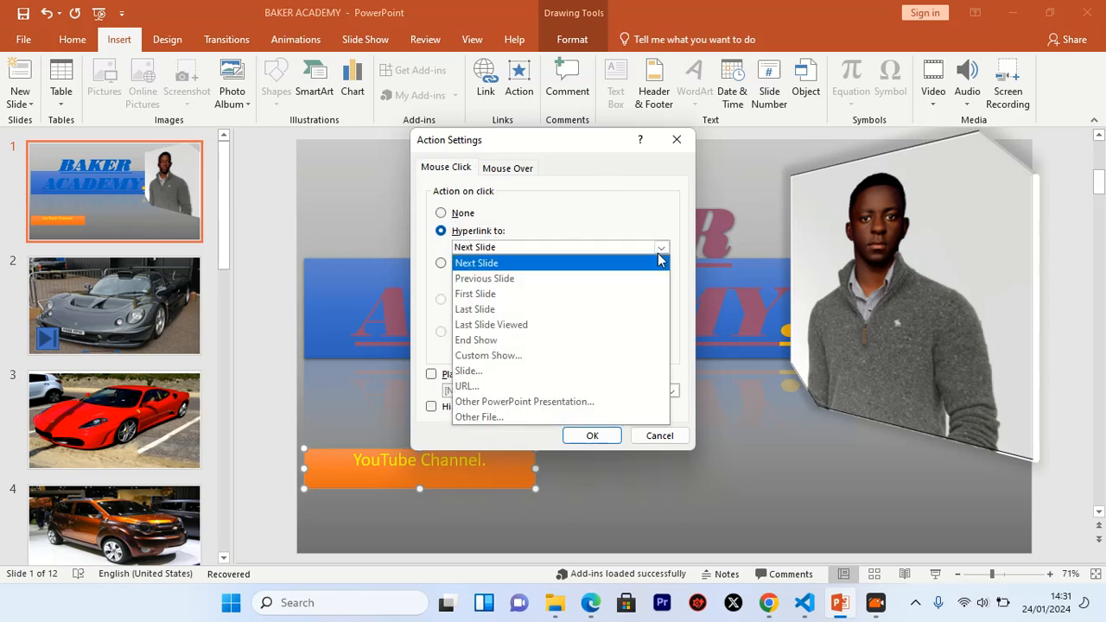
left_click(526, 356)
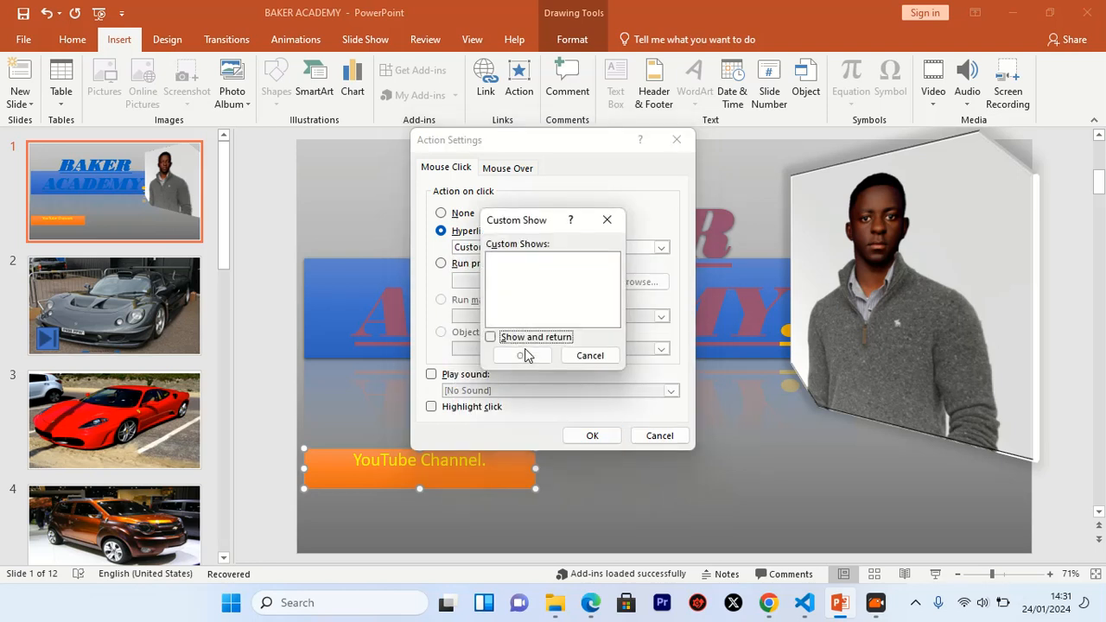
left_click(507, 340)
left_click(608, 220)
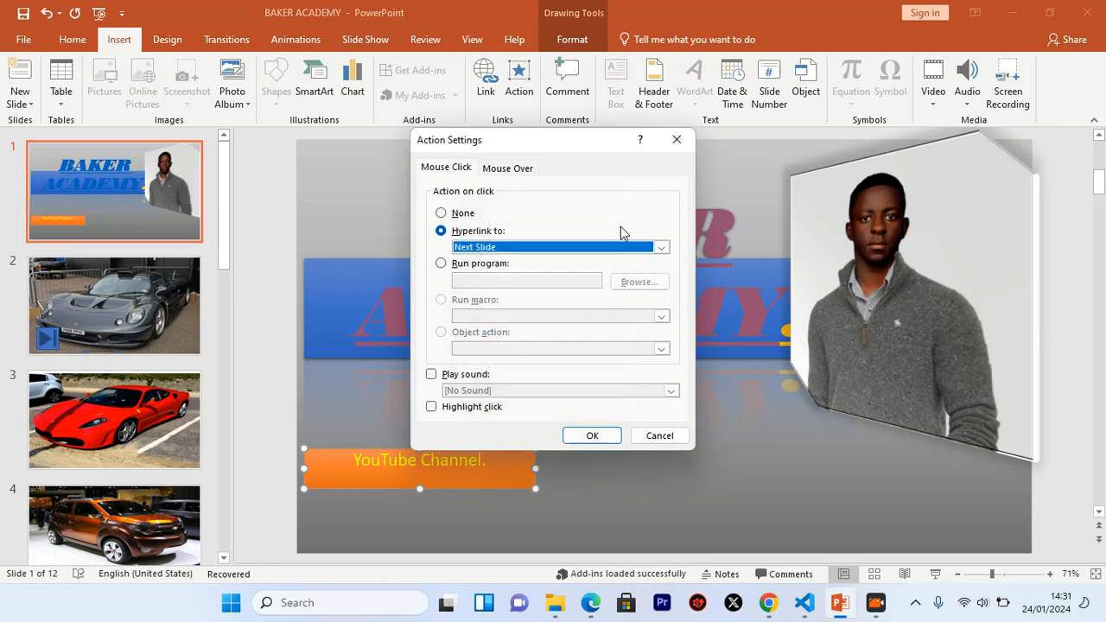
Set the click action of the YouTube Channel box to hyperlink to End Show.
left_click(662, 247)
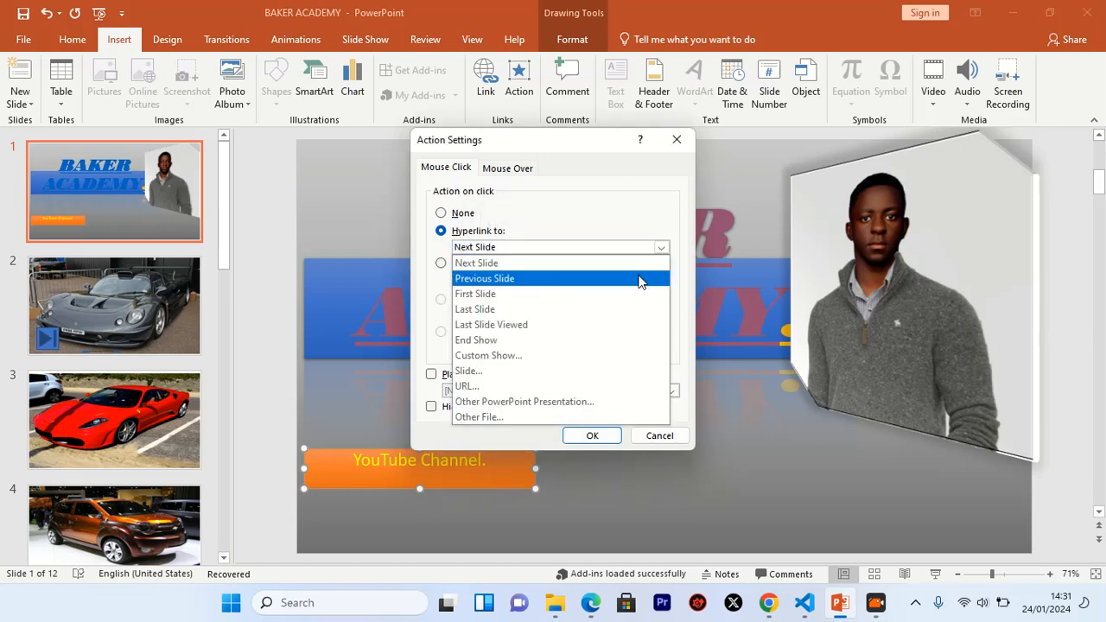
left_click(584, 339)
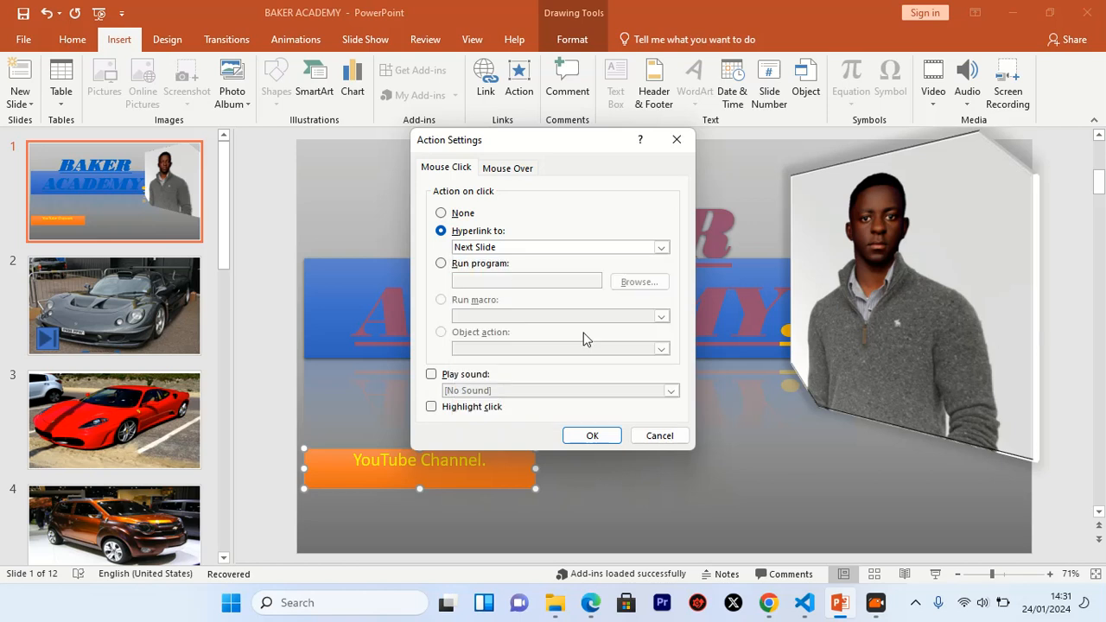
left_click(592, 436)
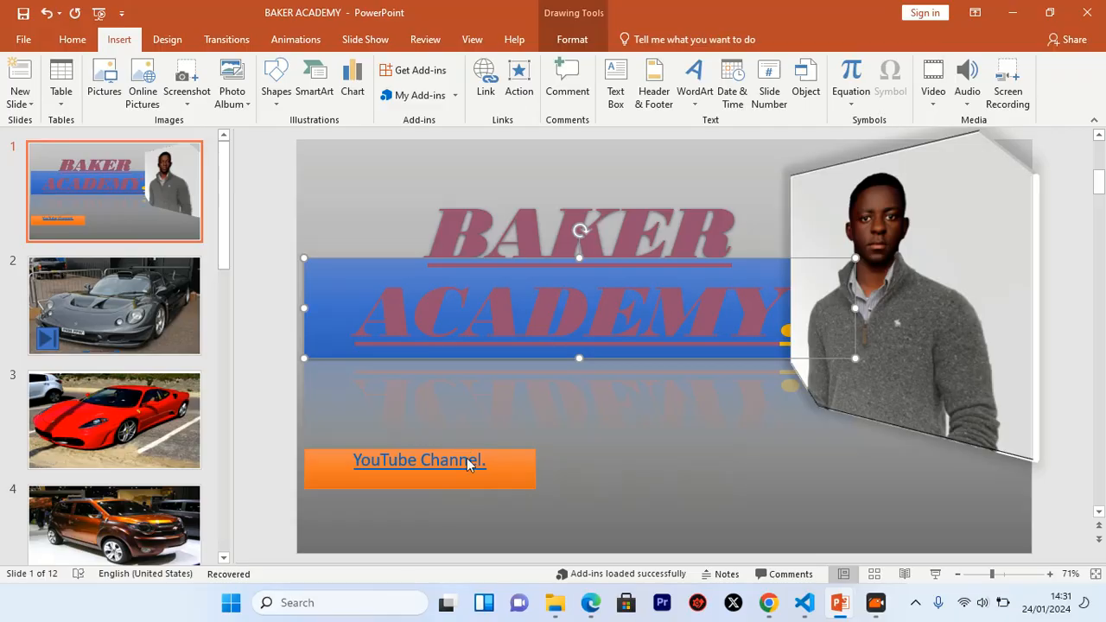
Run the slide show from the first slide to test the YouTube Channel link, then return to editing.
key("F5")
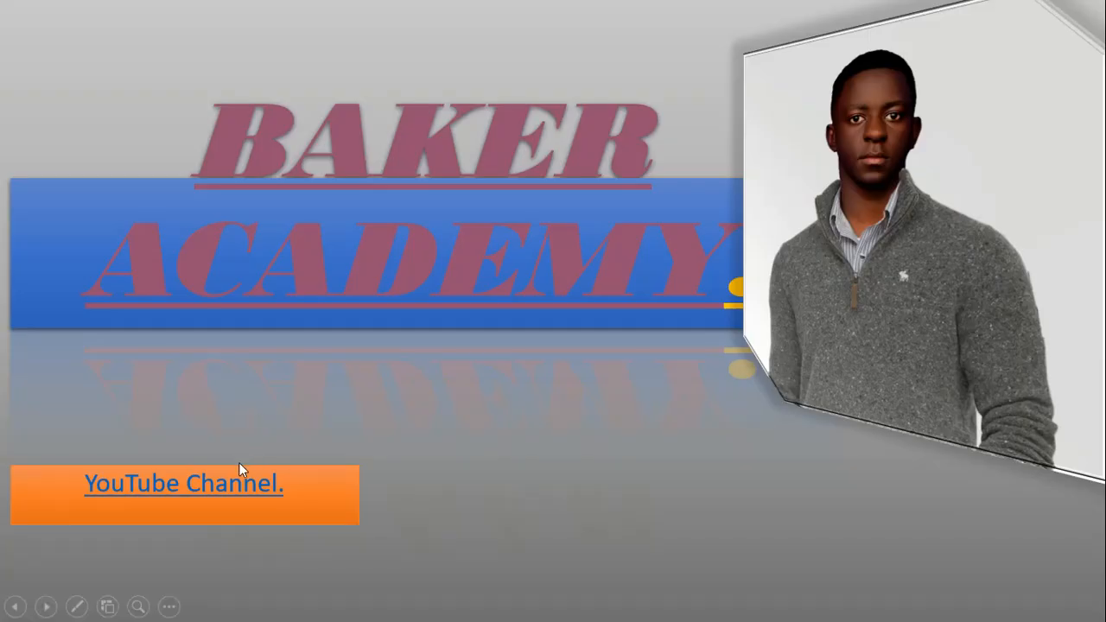
key("Escape")
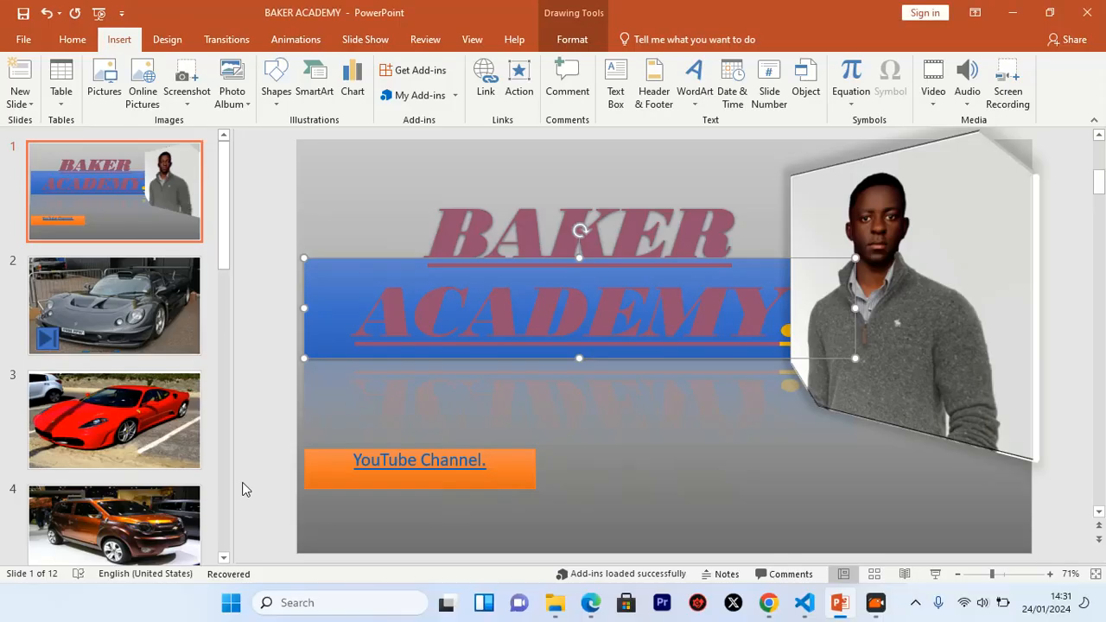
left_click(428, 460)
left_click(512, 409)
key("F5")
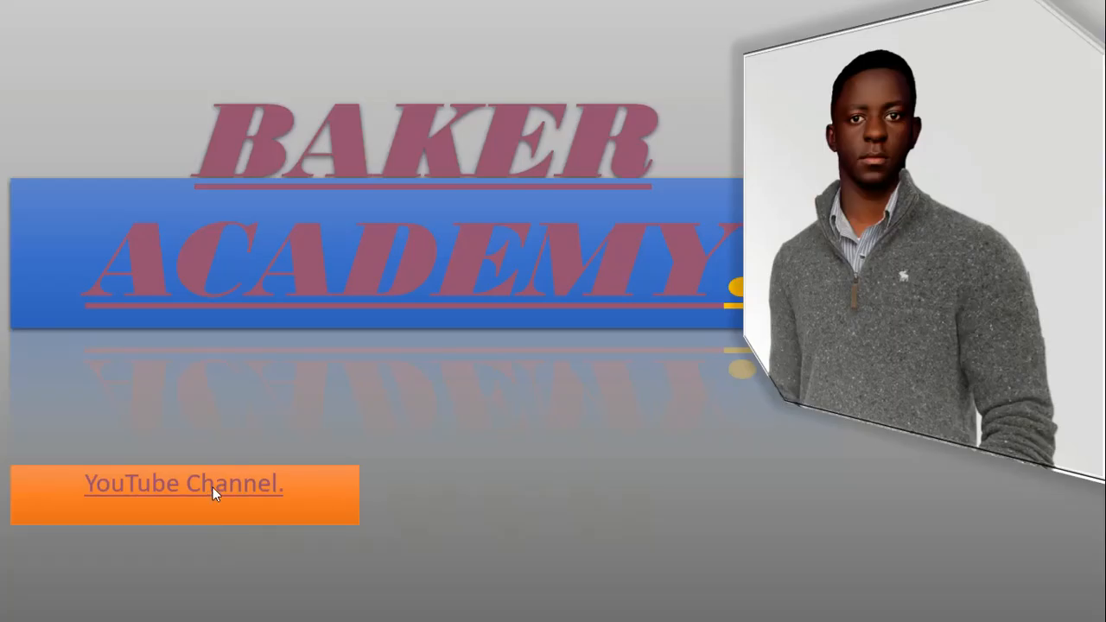
key("Escape")
Change the YouTube Channel text's hyperlink target to Last Slide Viewed and test it in the slide show.
left_click(394, 471)
left_click_drag(489, 461, 353, 460)
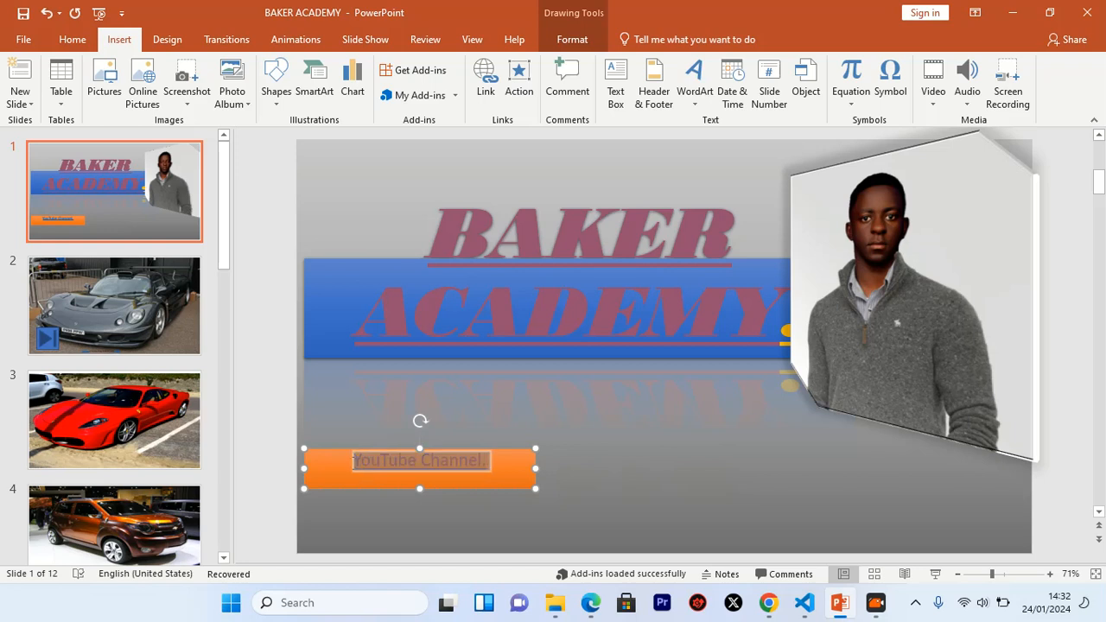
left_click(531, 71)
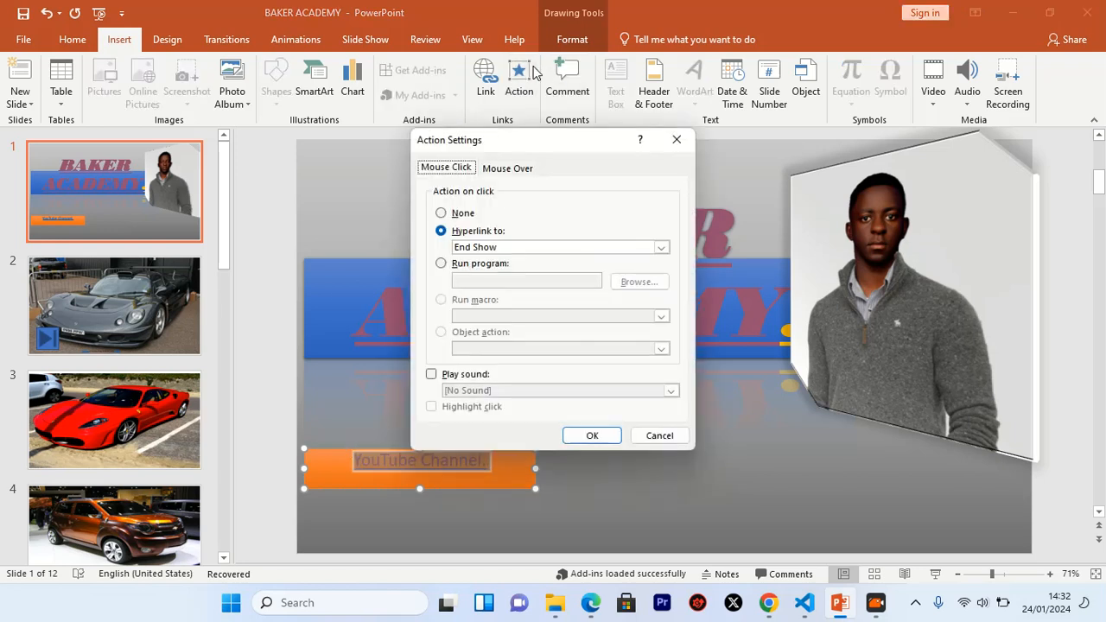
left_click(661, 247)
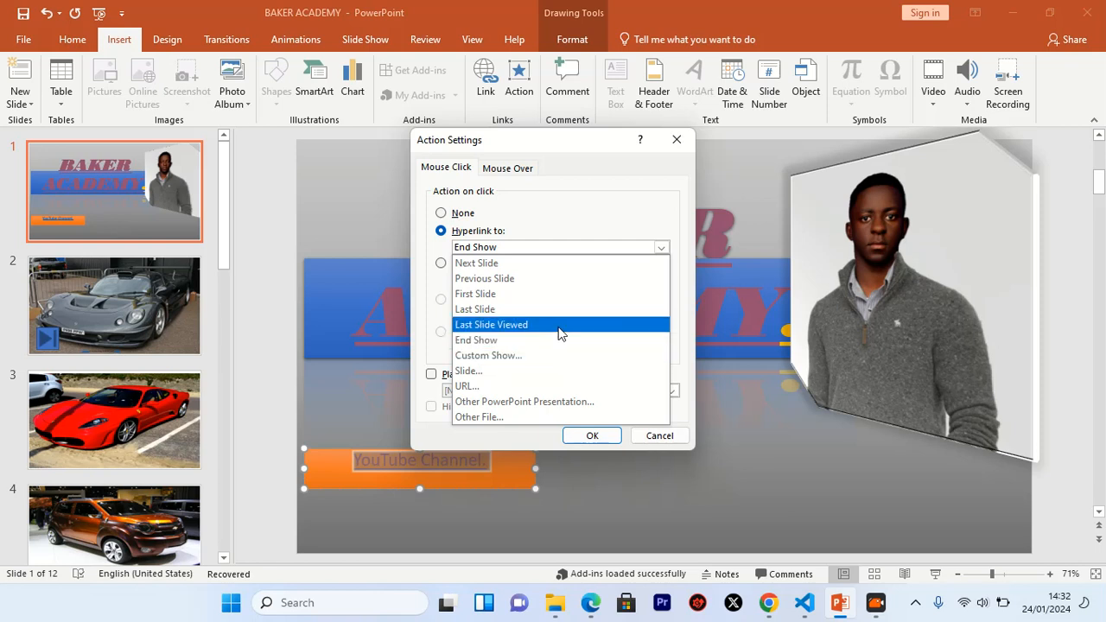
left_click(558, 327)
left_click(591, 435)
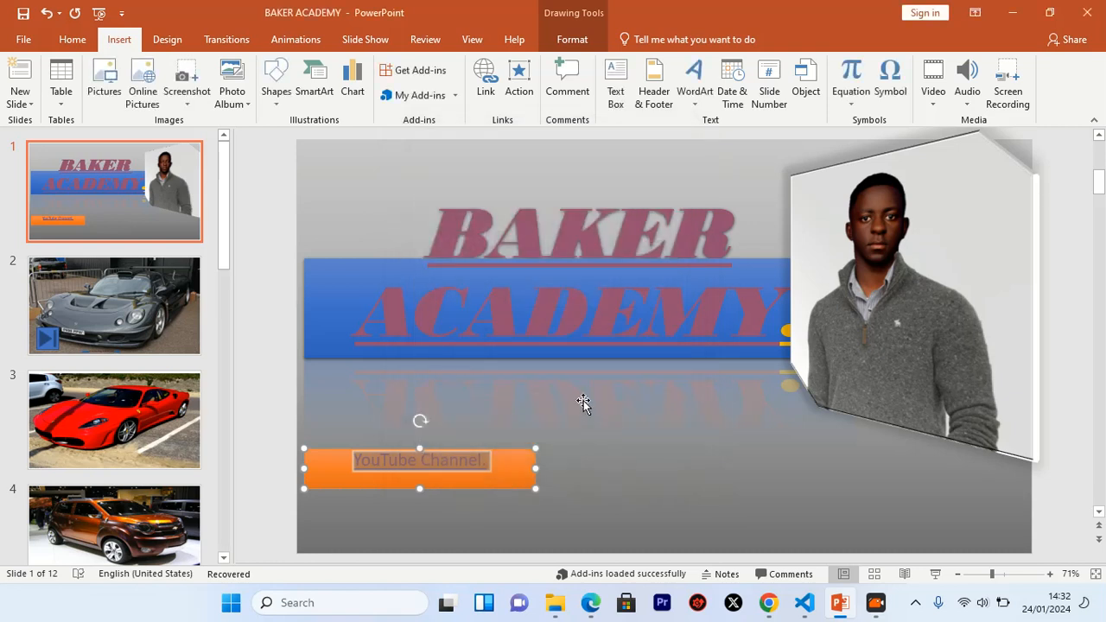
key("F5")
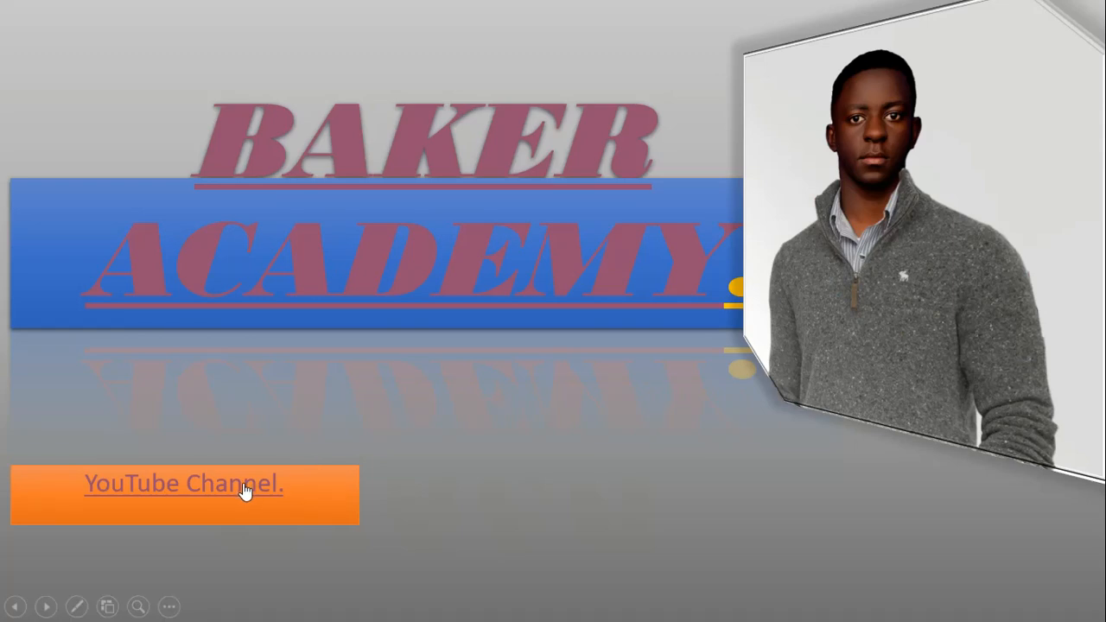
key("Escape")
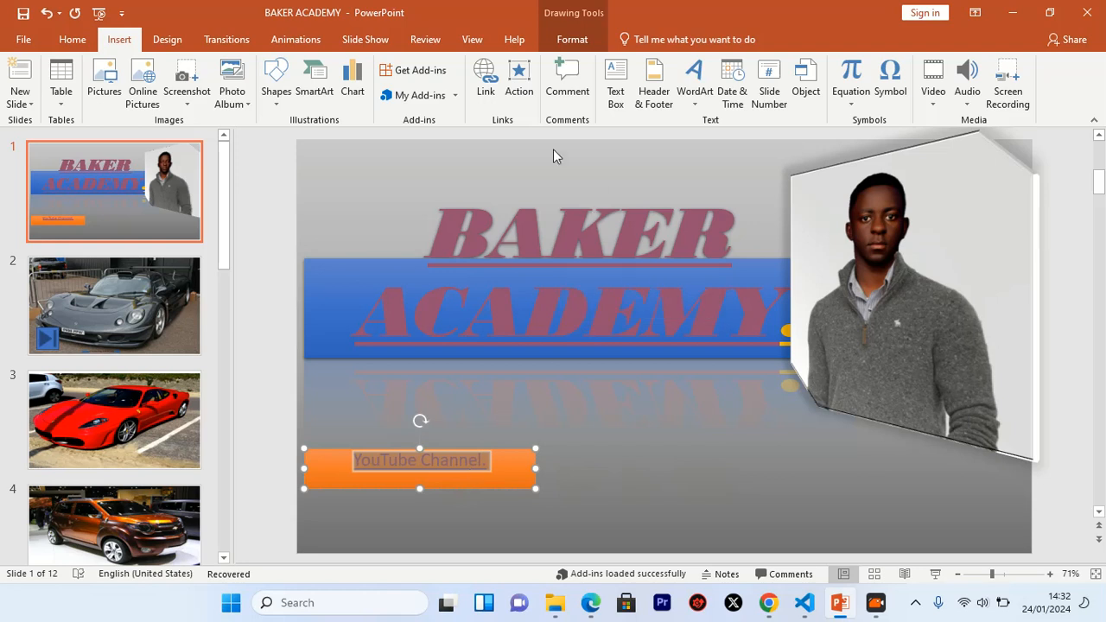
Hyperlink the YouTube Channel text to the other file missing drivers.mp4 from the Videos folder.
left_click(520, 76)
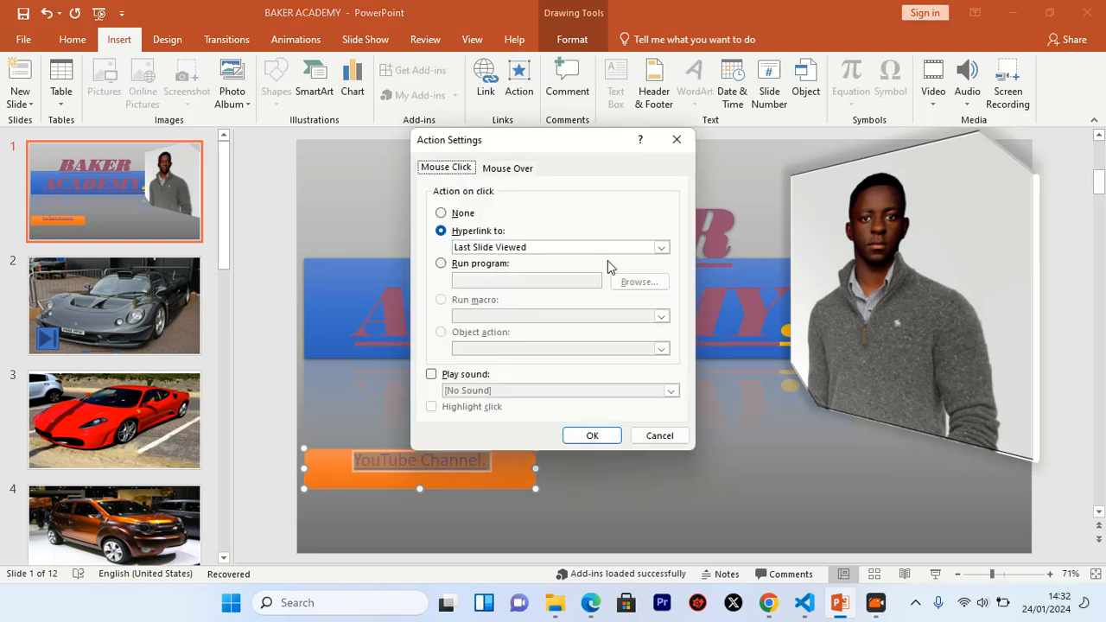
left_click(660, 247)
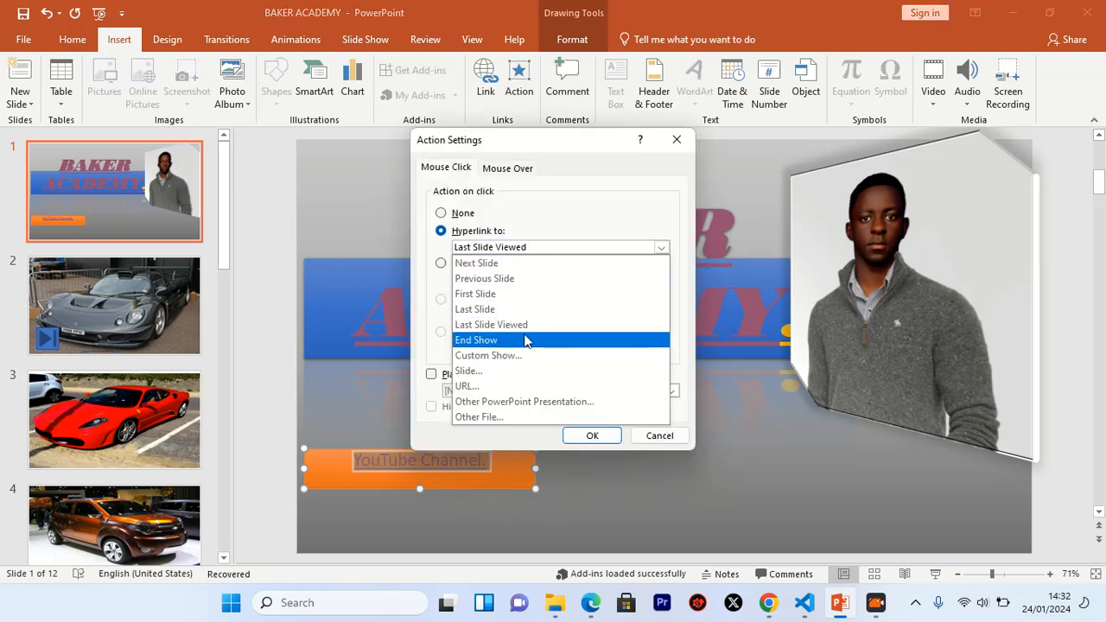
left_click(505, 417)
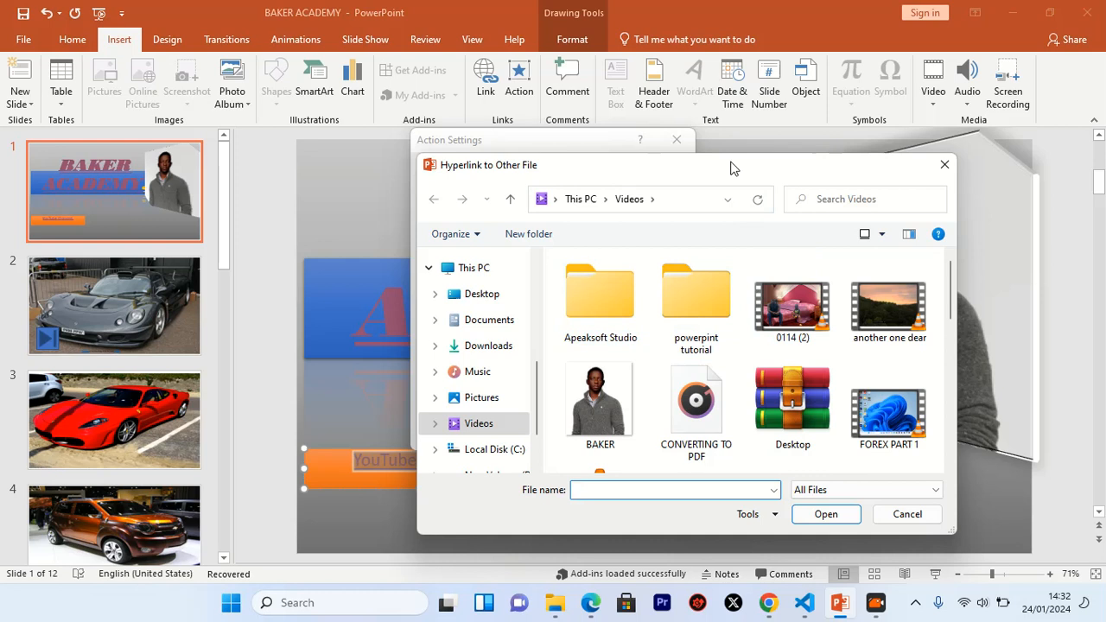
left_click_drag(731, 166, 597, 92)
scroll(678, 272, "down", 1)
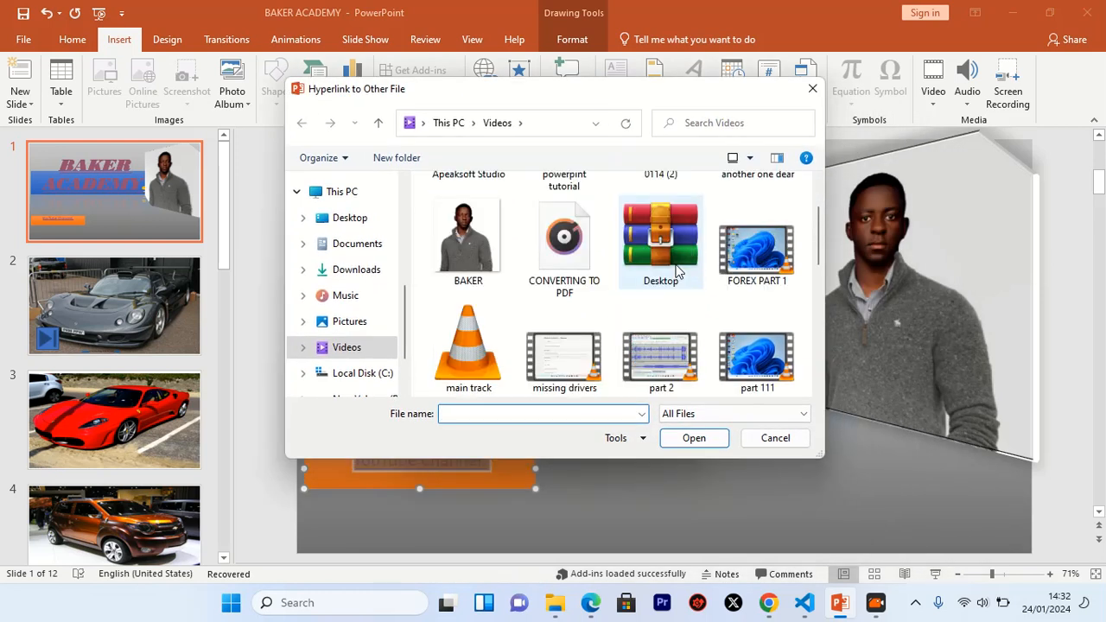
scroll(678, 272, "down", 1)
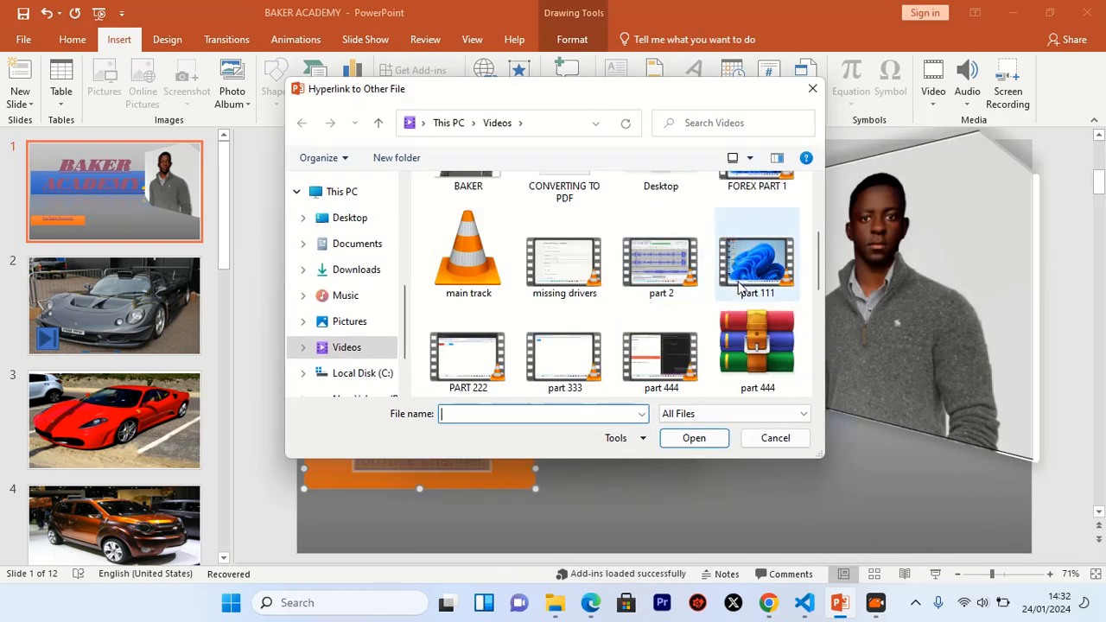
scroll(640, 286, "down", 1)
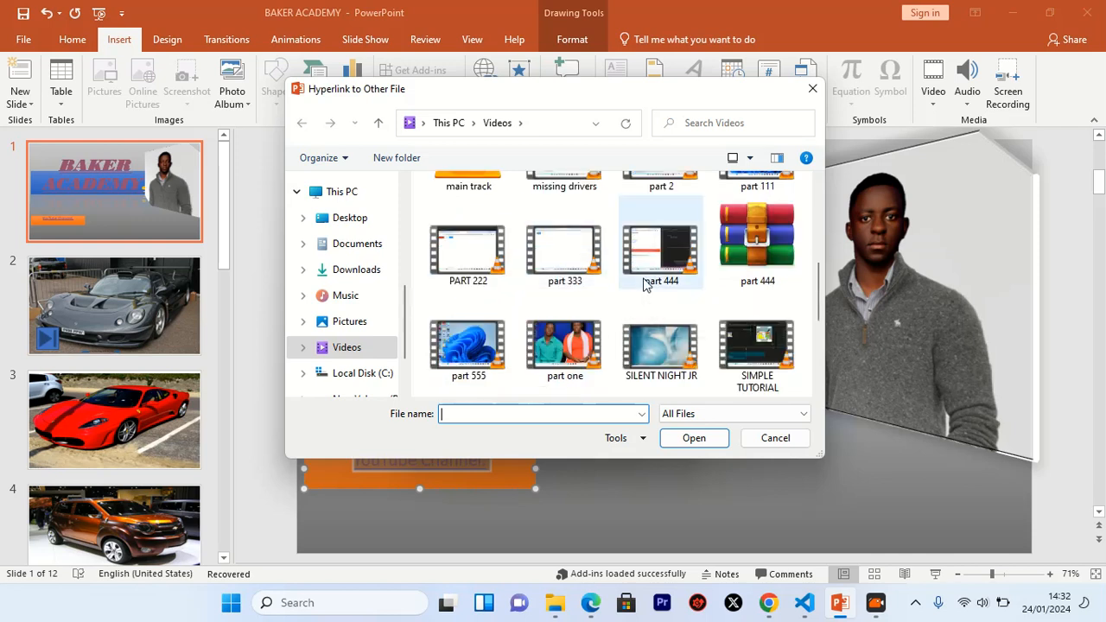
scroll(574, 292, "up", 1)
left_click(579, 266)
left_click(694, 438)
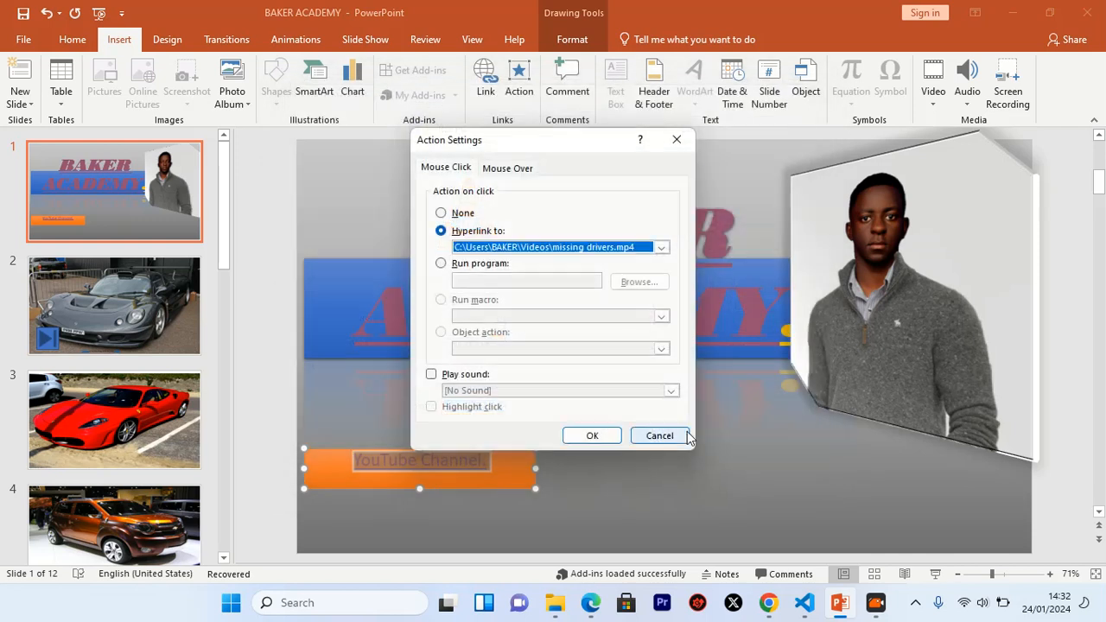
left_click(593, 435)
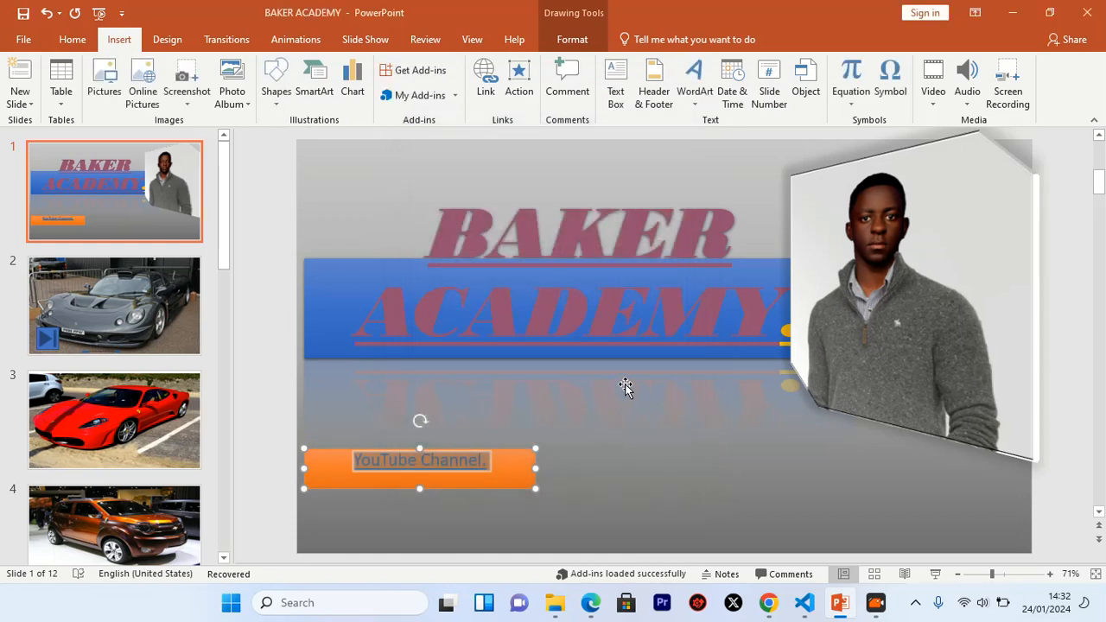
Test the YouTube Channel link in the slide show, close the VLC video player and end the show on slide 2.
key("F5")
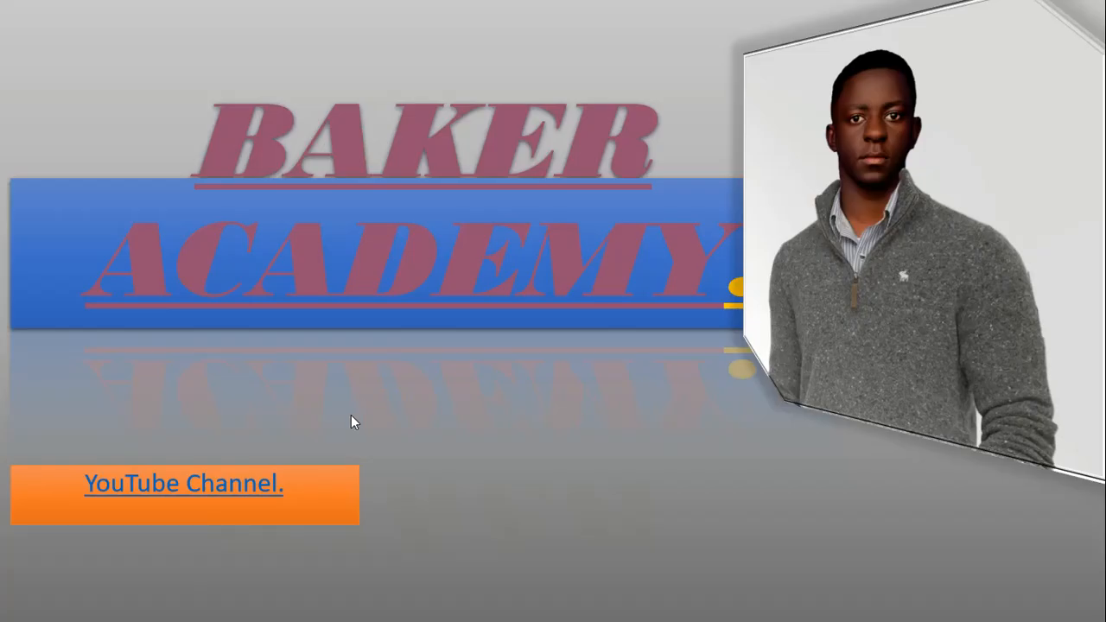
left_click(244, 489)
left_click(609, 386)
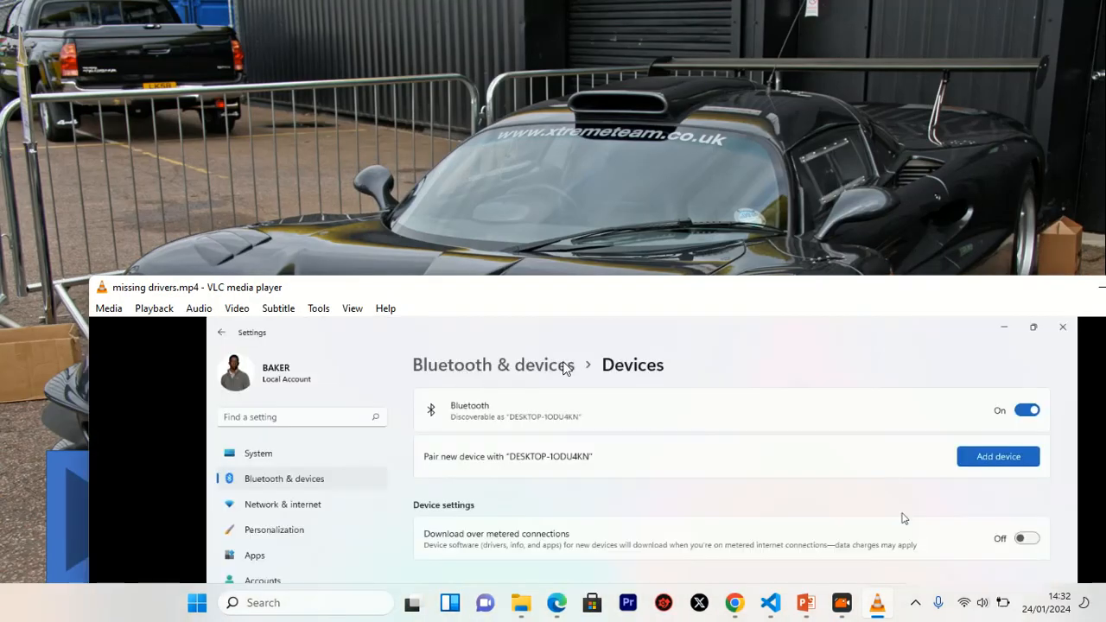
left_click_drag(874, 304, 757, 159)
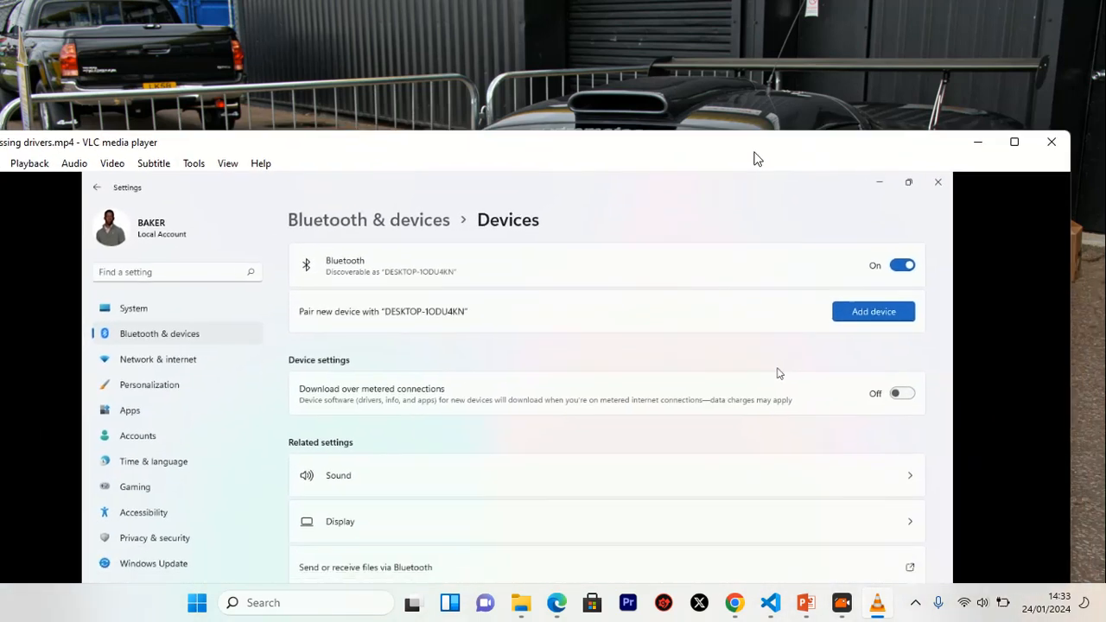
left_click(1052, 142)
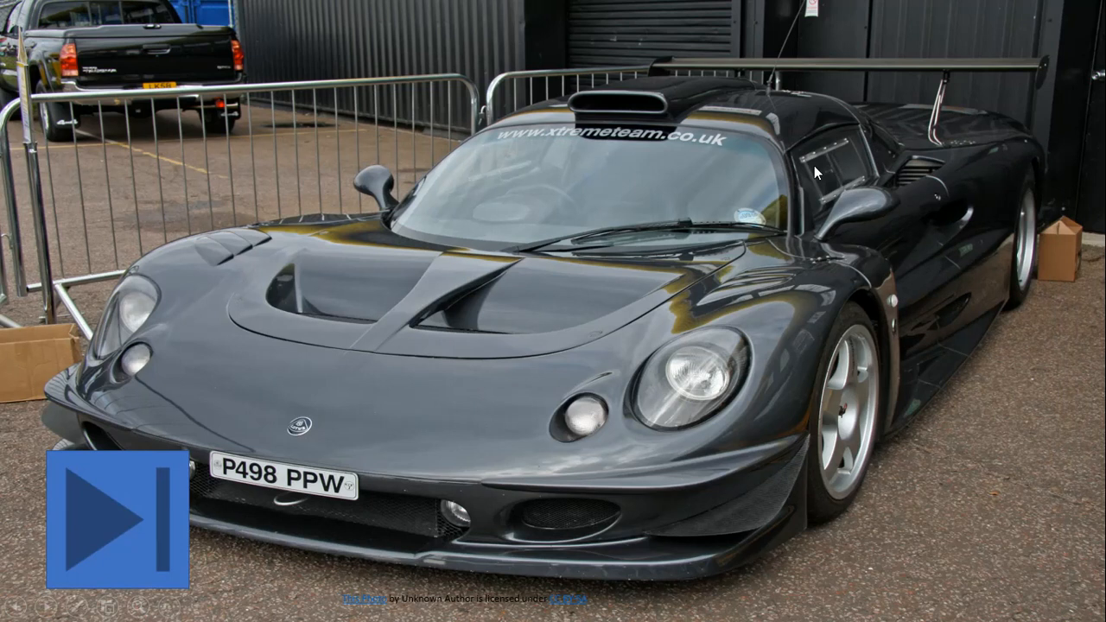
key("Escape")
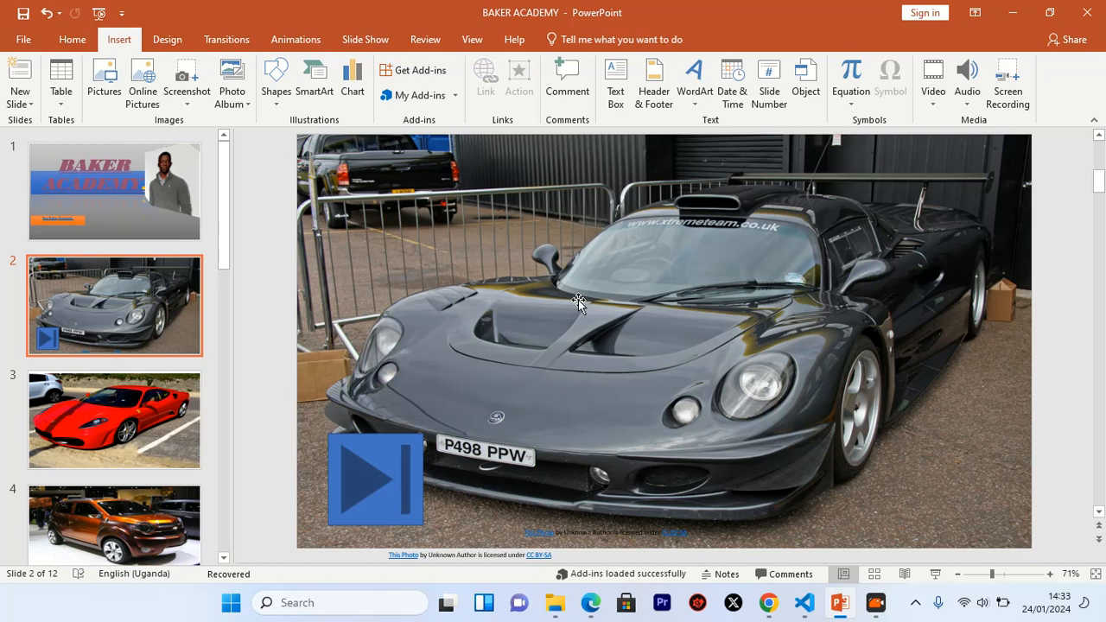
Add the comment "THIS CAR IS GOOD." to slide 2 and go to the previous comment, continuing from the presentation's end.
left_click(576, 107)
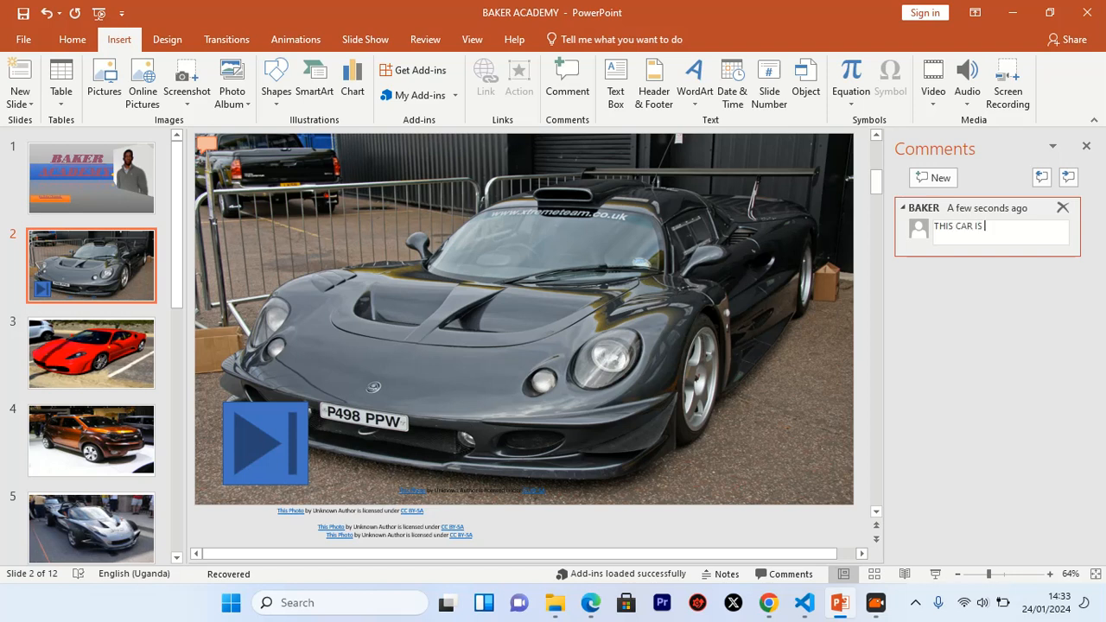
type("OOD.")
left_click(1043, 177)
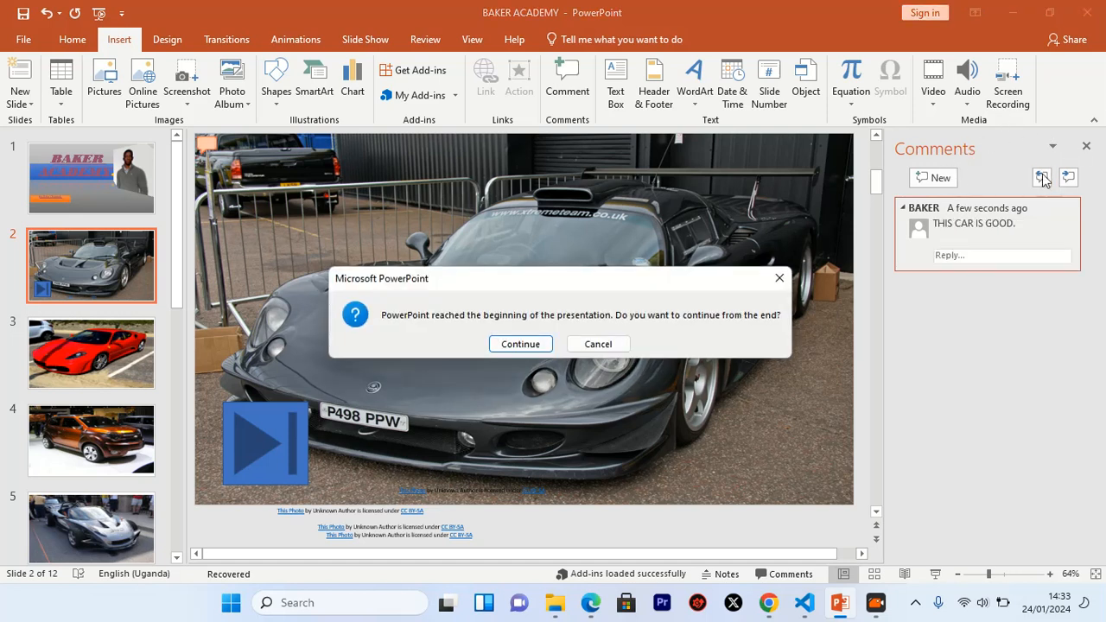
left_click(541, 348)
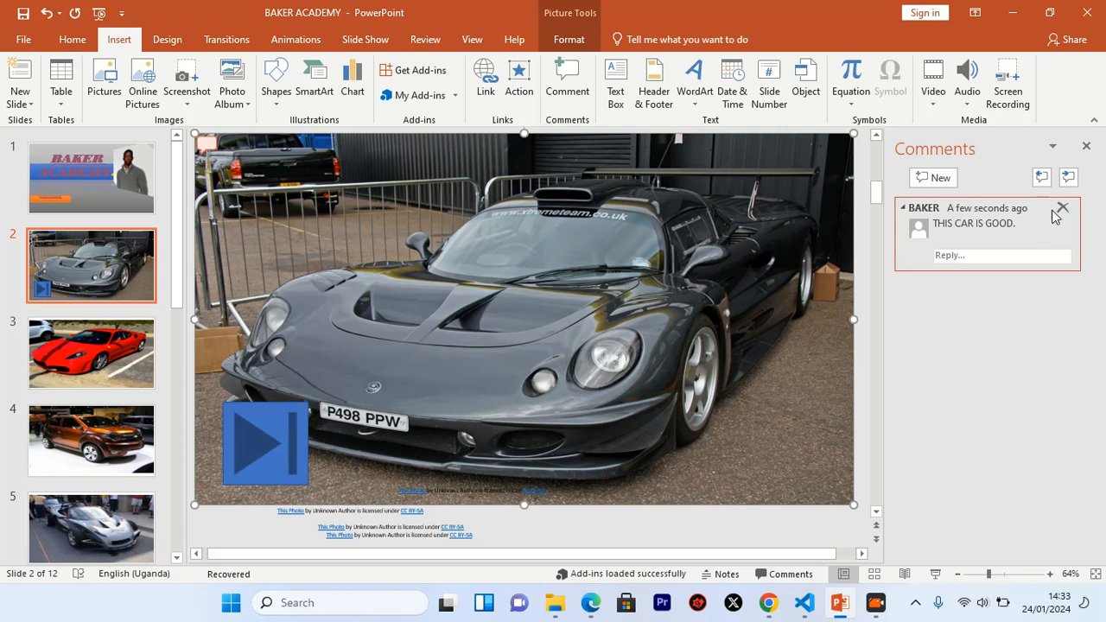
Add a second comment reading "HI" to slide 2.
left_click(937, 178)
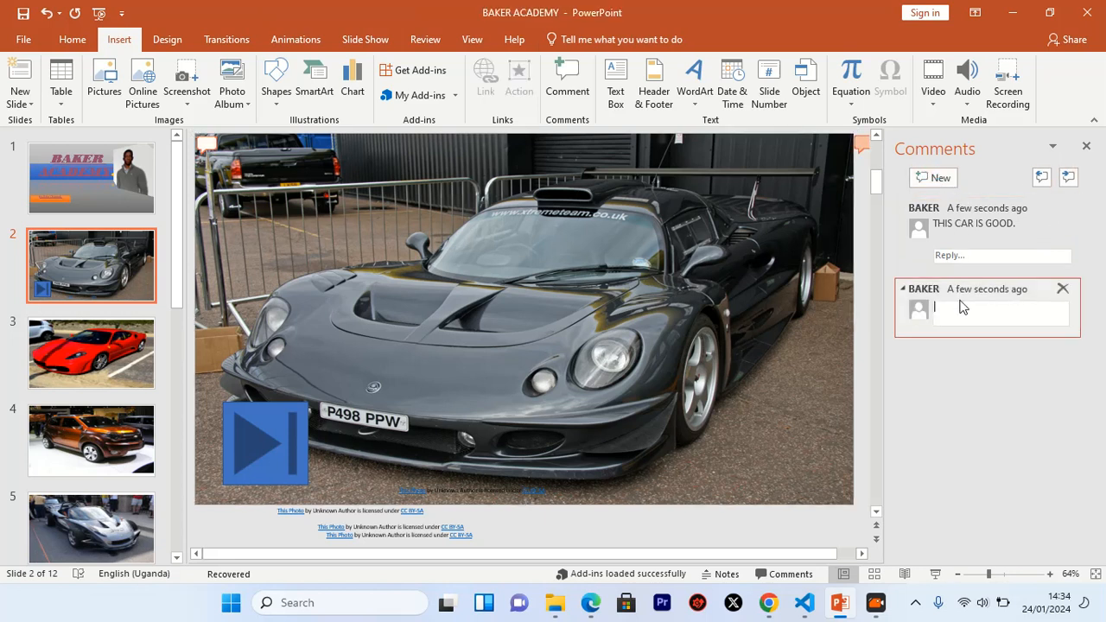
type("Hi")
key("Return")
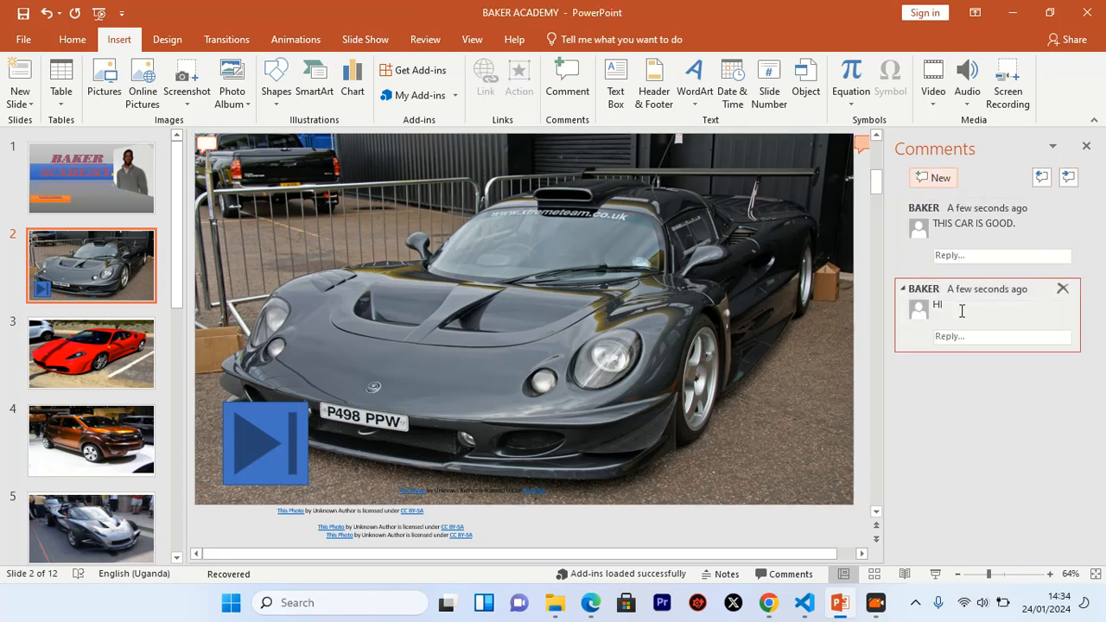
left_click(805, 366)
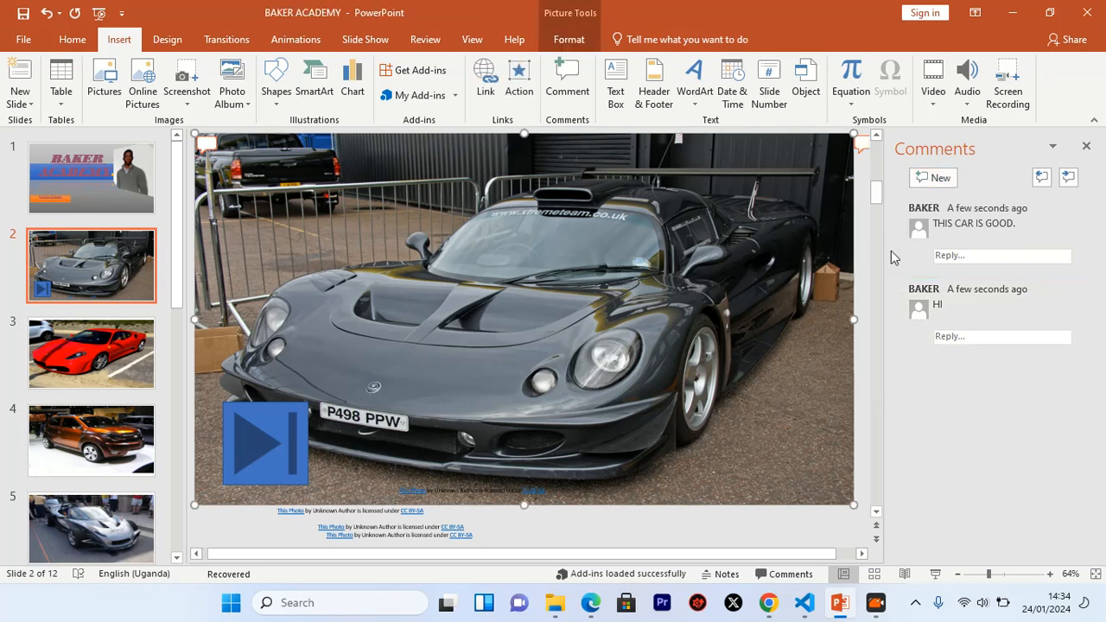
left_click(1030, 484)
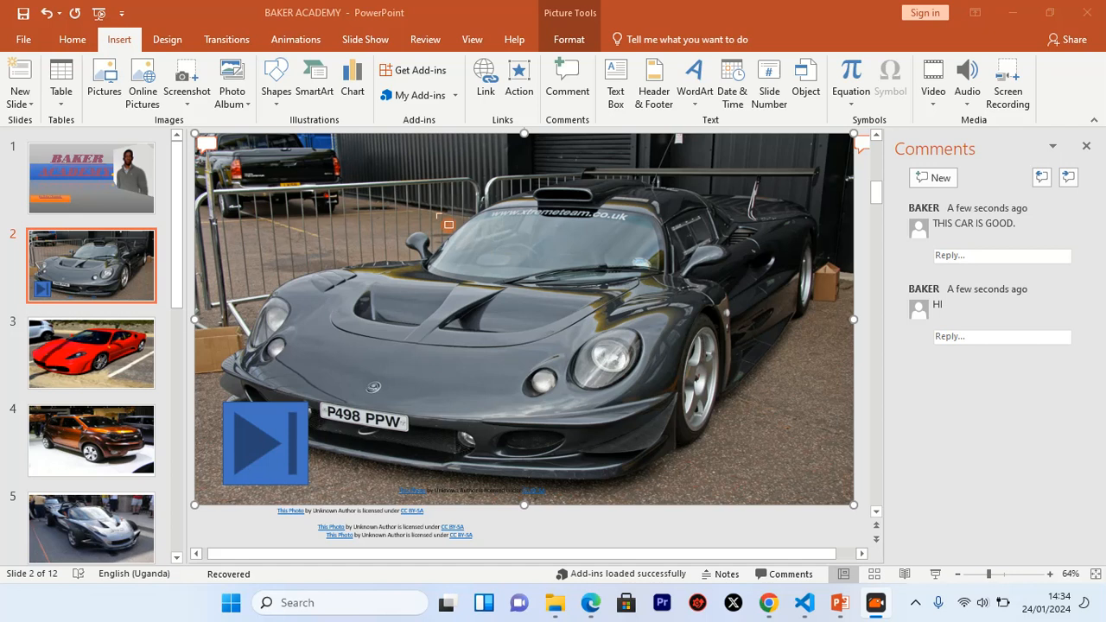
mouse_move(182, 129)
left_mouse_down()
mouse_move(261, 198)
mouse_move(243, 175)
left_mouse_up()
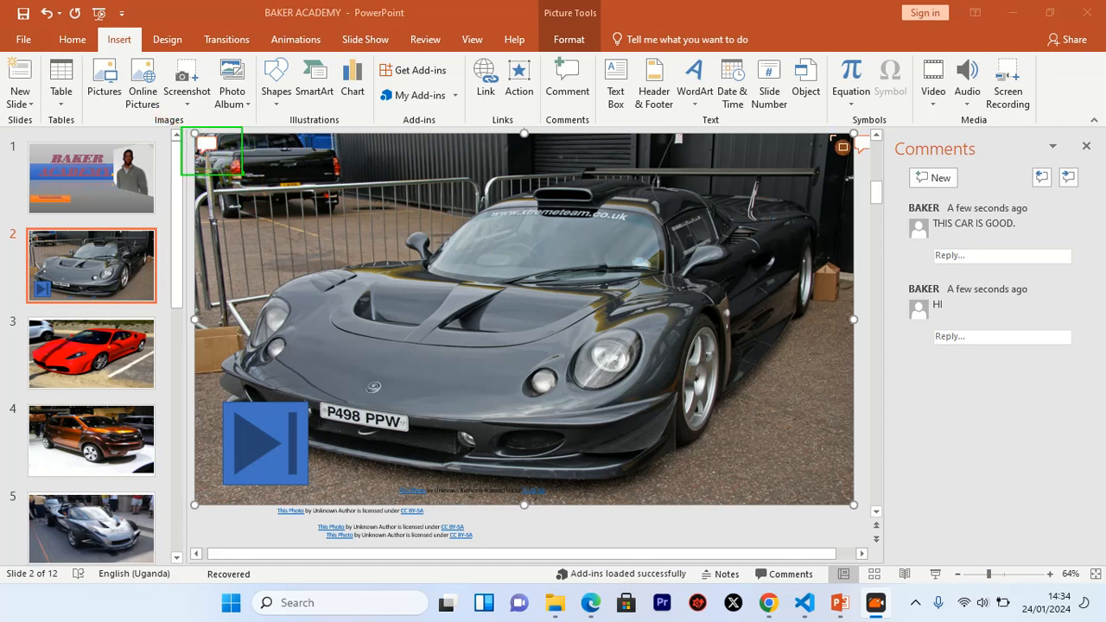
left_click_drag(832, 127, 887, 175)
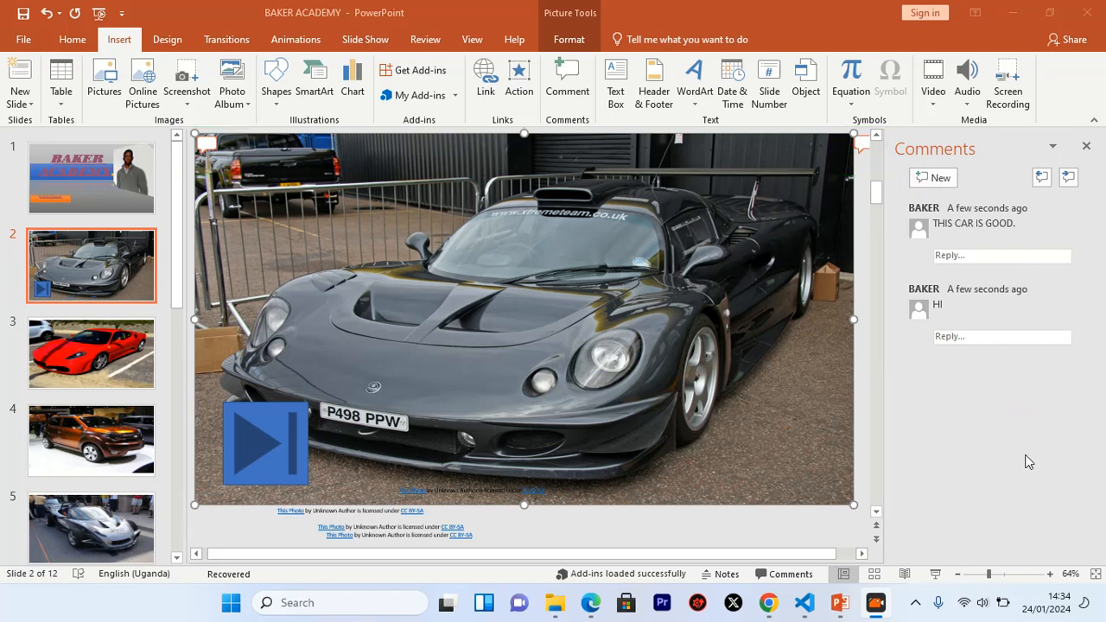
Close the comments, reopen each of the two comments from its marker on slide 2, and close them again.
left_click(1088, 149)
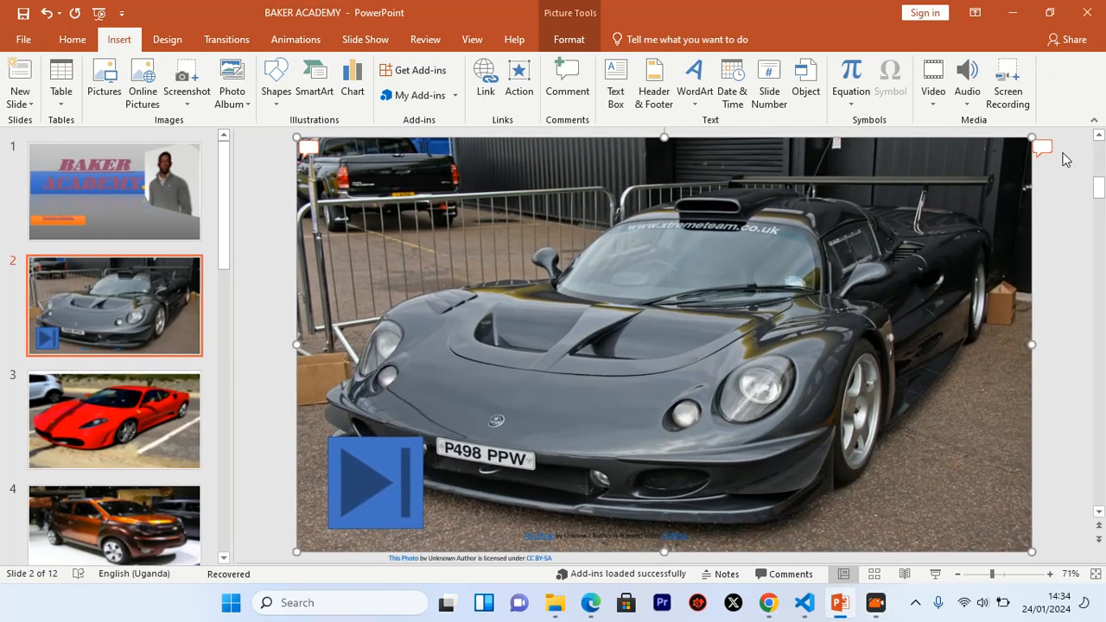
left_click(309, 149)
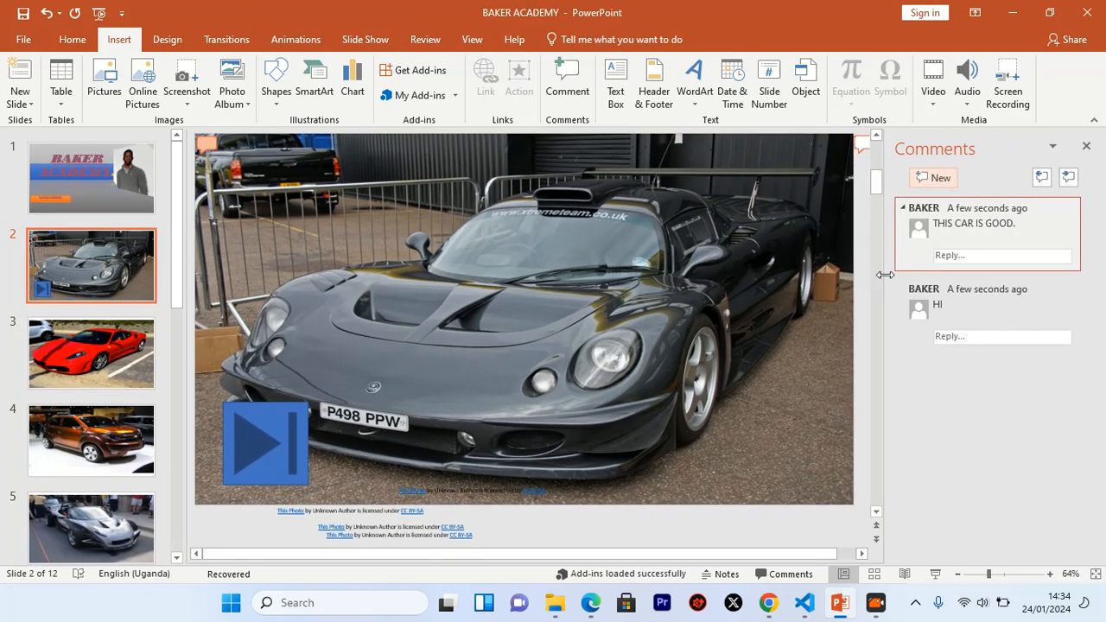
left_click(968, 257)
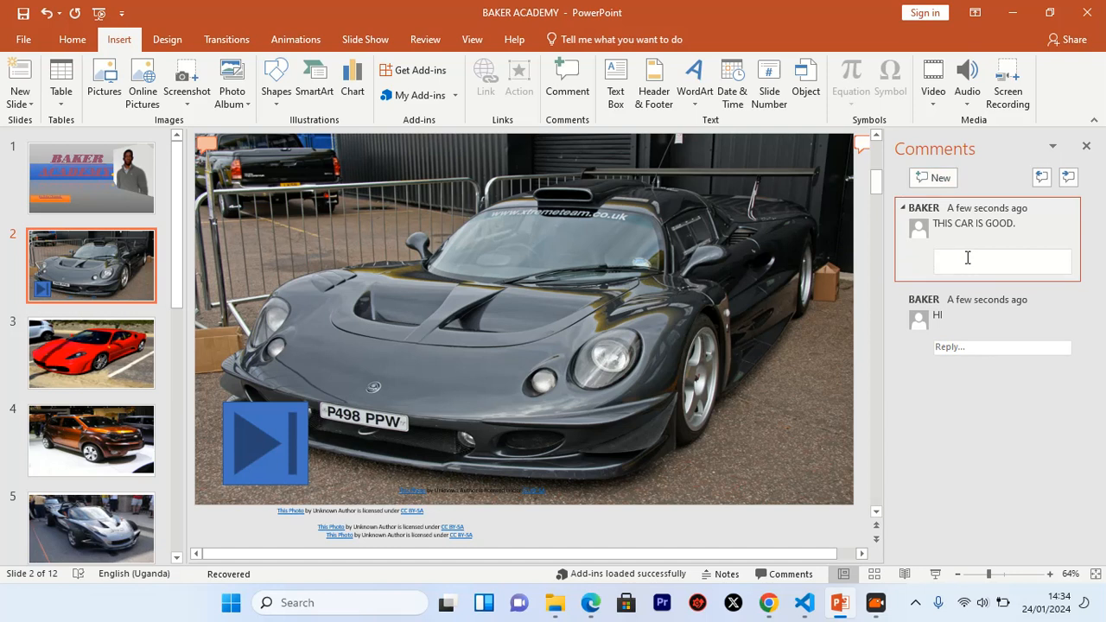
left_click(1085, 146)
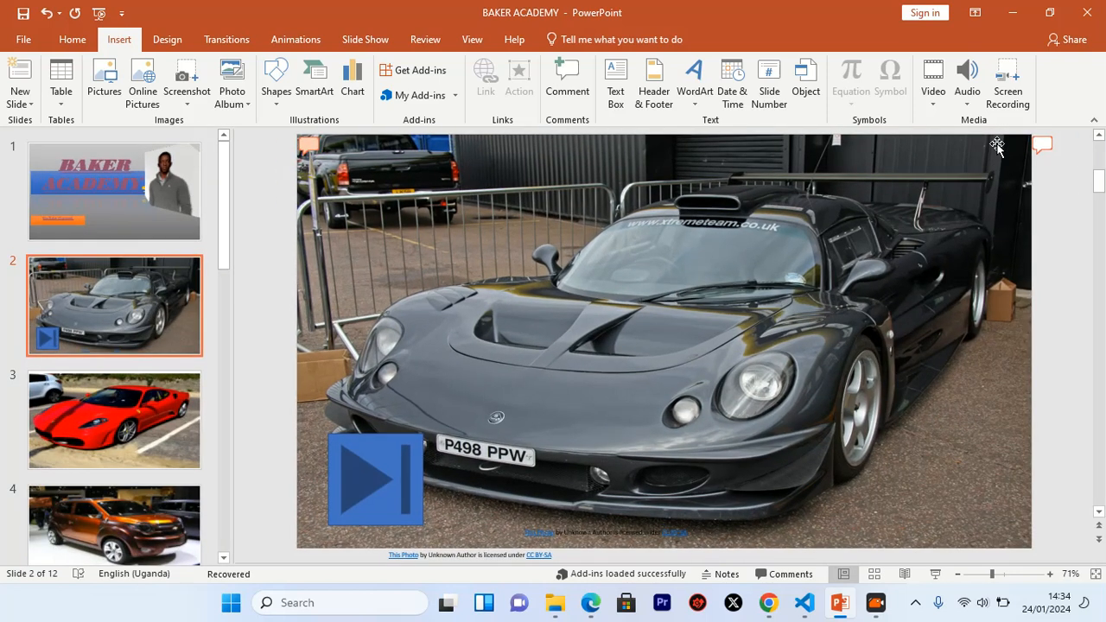
left_click(1041, 145)
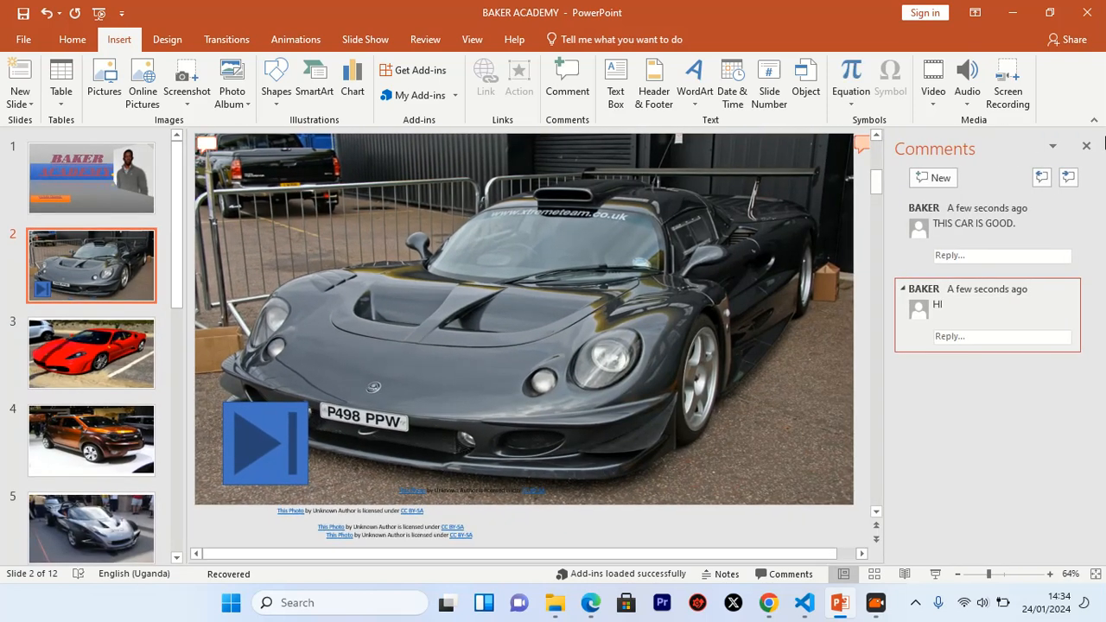
left_click(1086, 146)
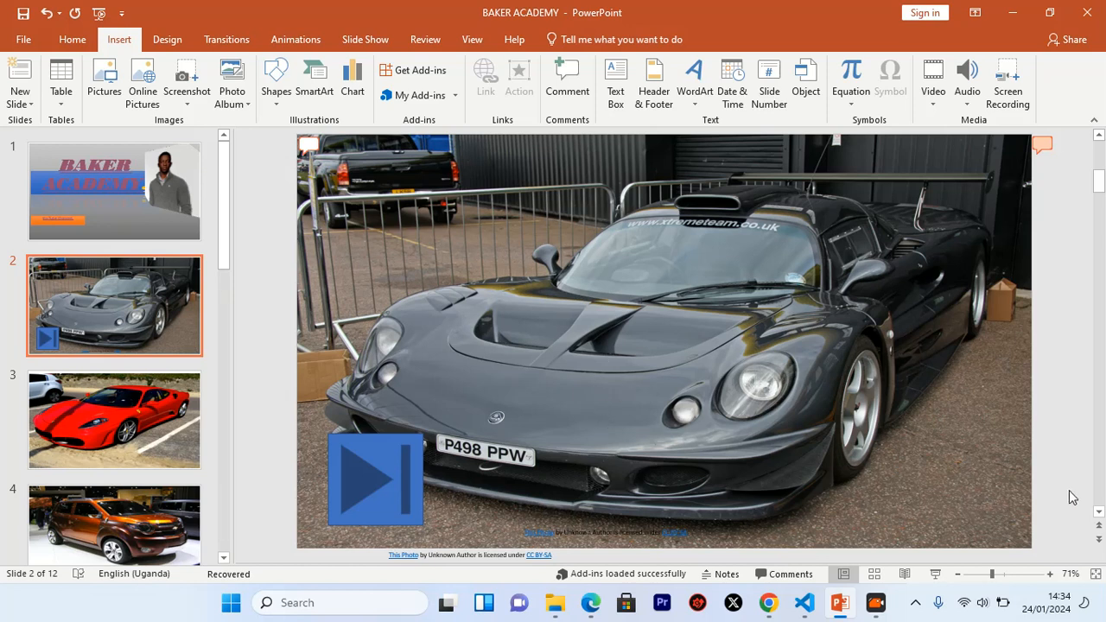
left_click(1019, 472)
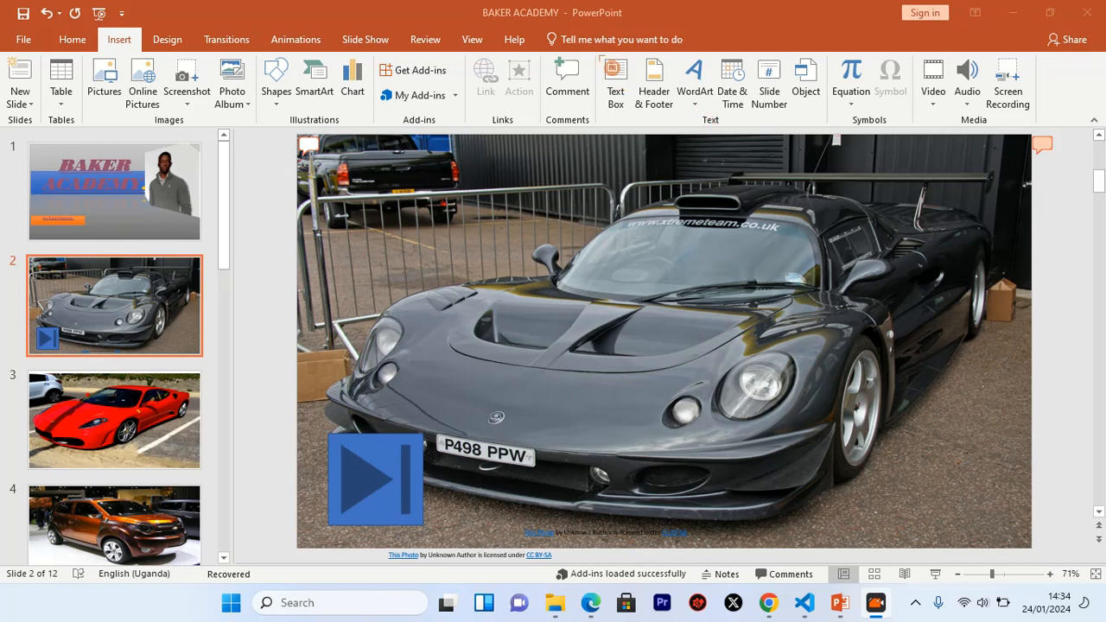
mouse_move(596, 54)
left_mouse_down()
mouse_move(654, 91)
mouse_move(832, 128)
left_mouse_up()
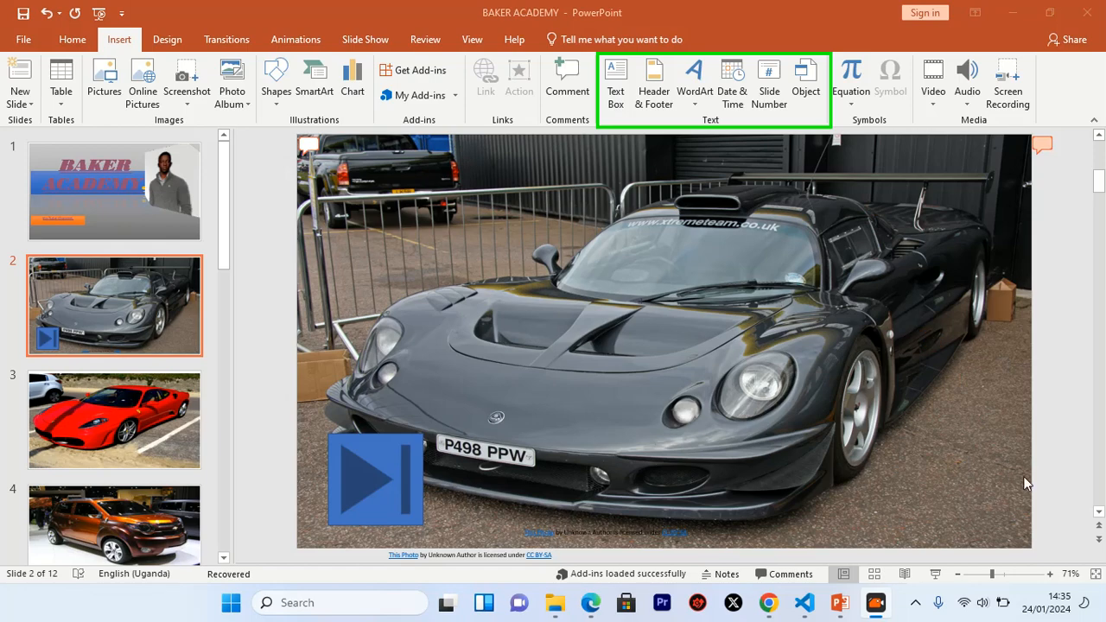
left_click(1051, 490)
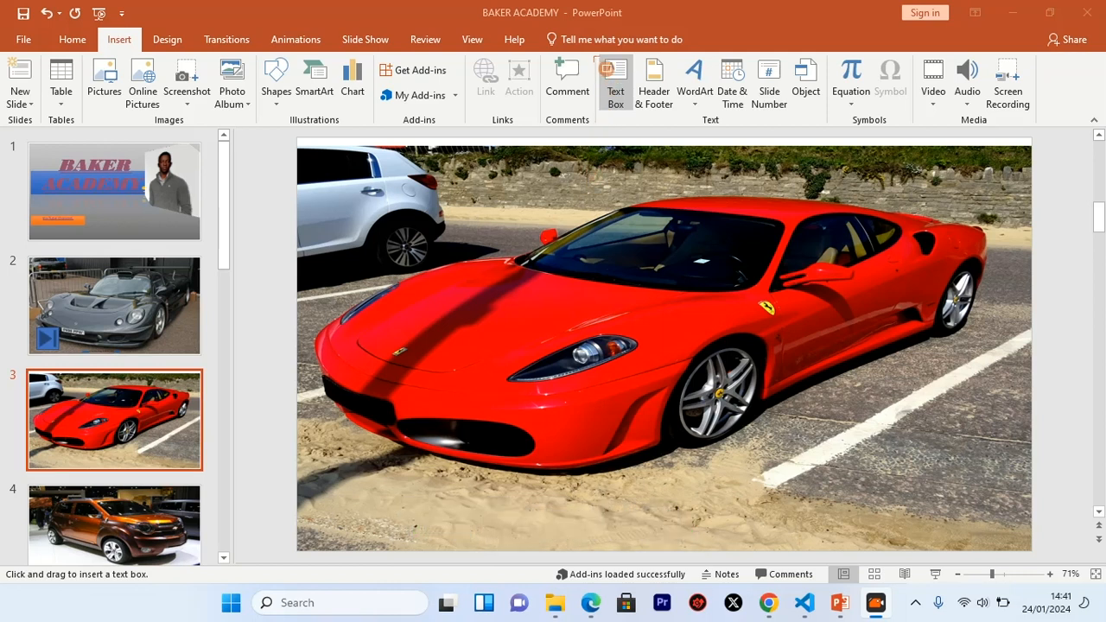
mouse_move(608, 69)
left_mouse_down()
mouse_move(713, 102)
mouse_move(837, 108)
mouse_move(847, 148)
left_mouse_up()
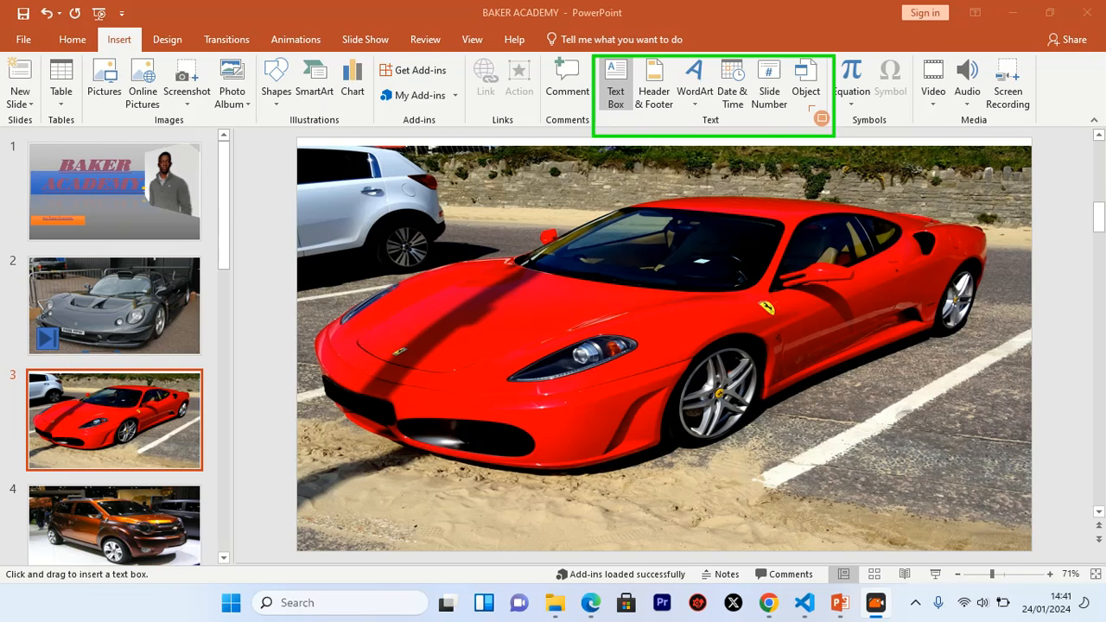